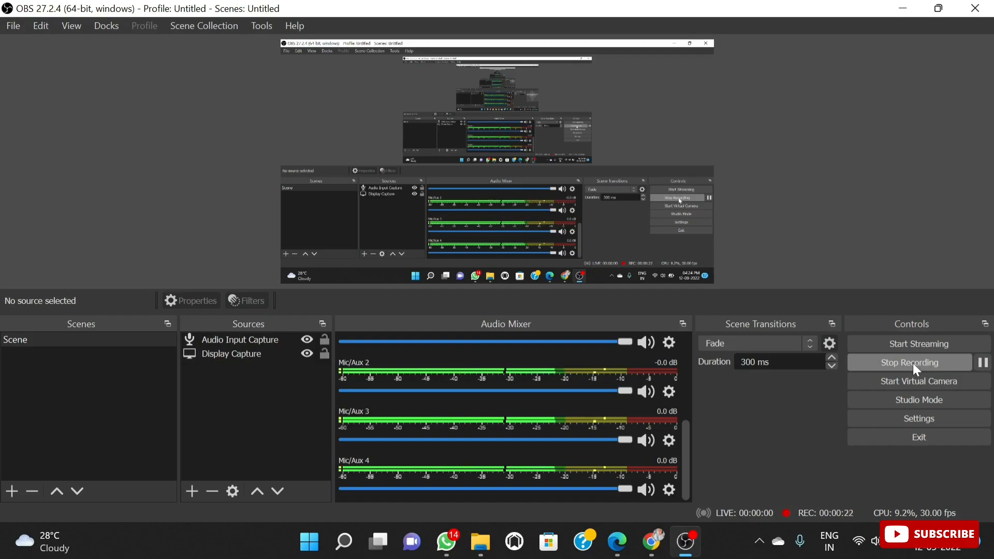
Step: Switch to Chrome, search Google for "josaa counselling" and open the official Joint Seat Allocation Authority website
click(647, 552)
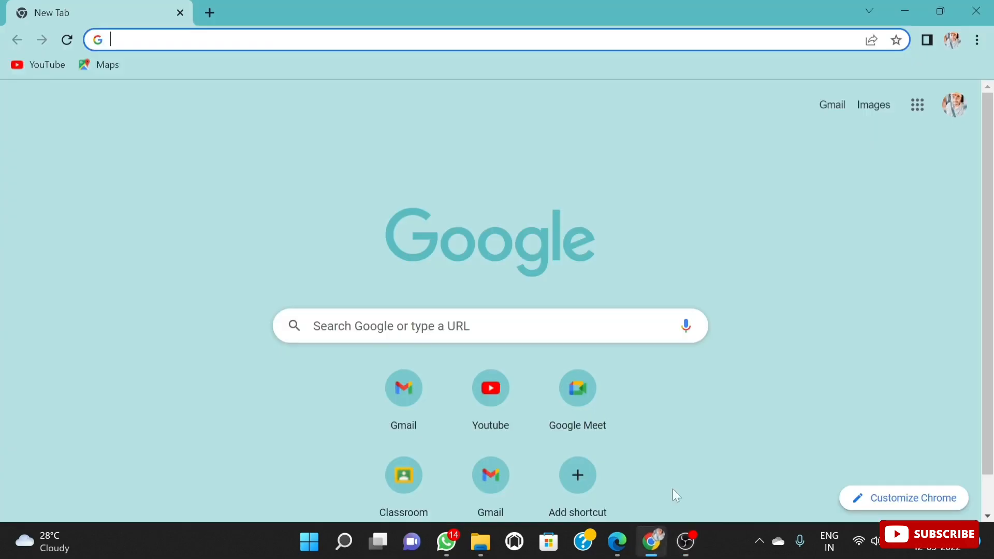
click(448, 326)
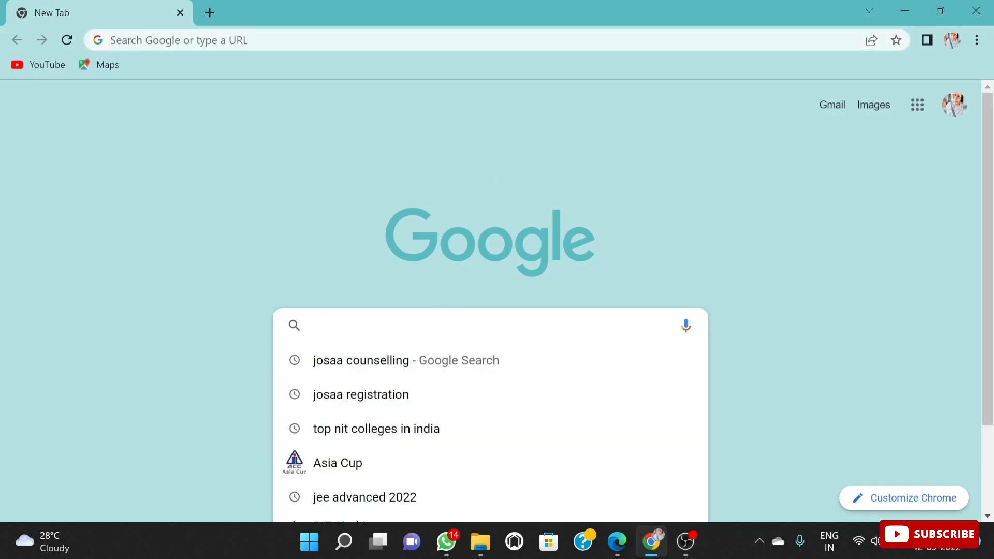
text(joos)
click(344, 426)
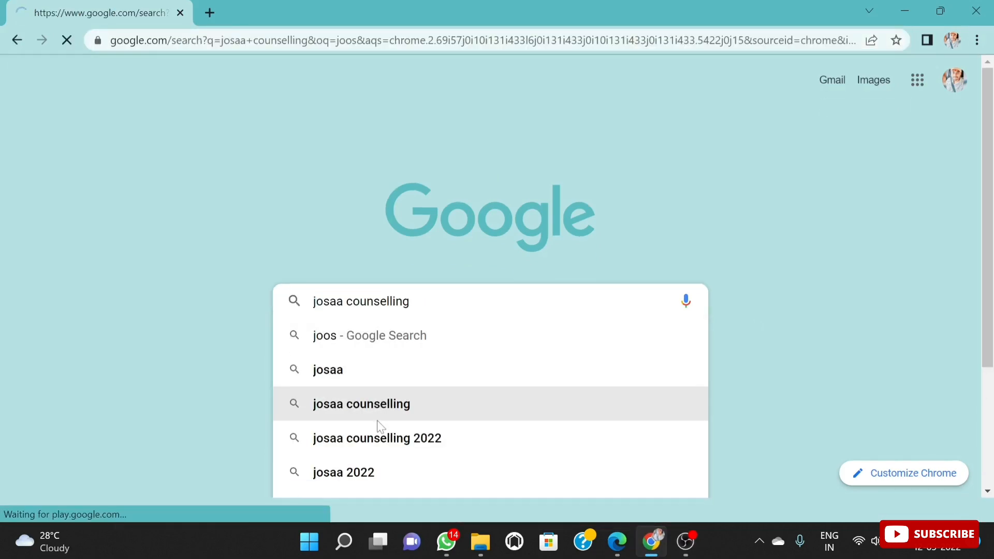
click(255, 229)
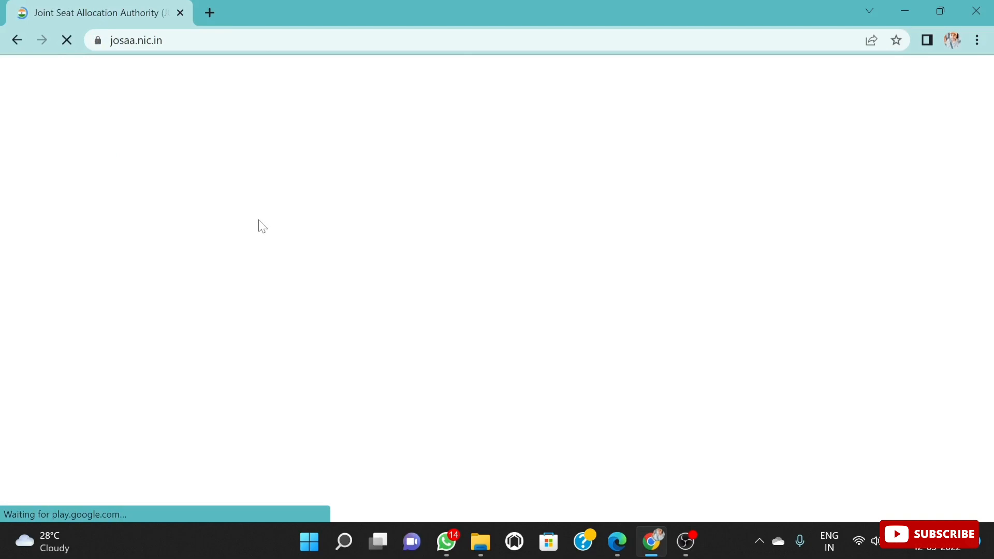
Step: Open the JoSAA 2022 Schedule PDF from the News & Events list and read the dates of the counselling events
scroll(189, 311, down, 1)
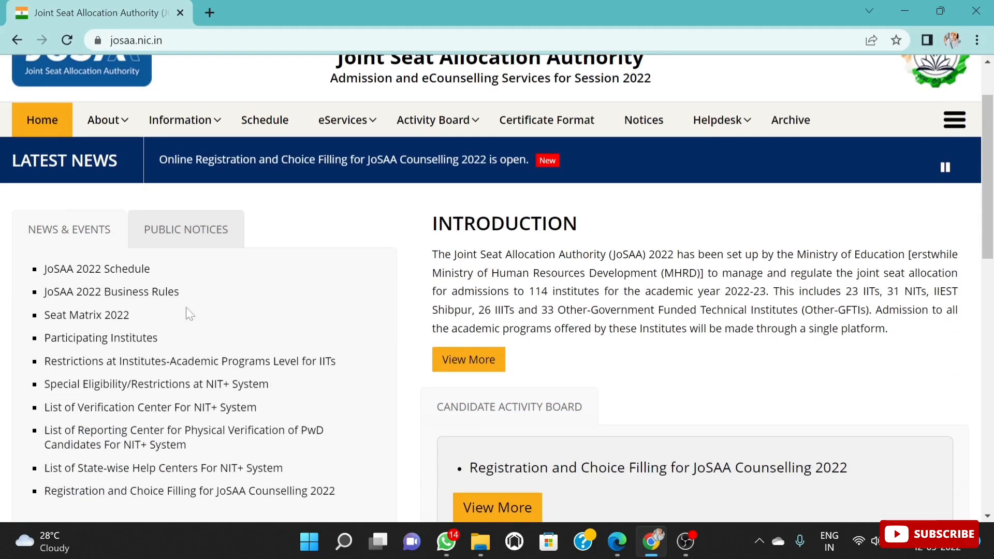
scroll(194, 307, down, 3)
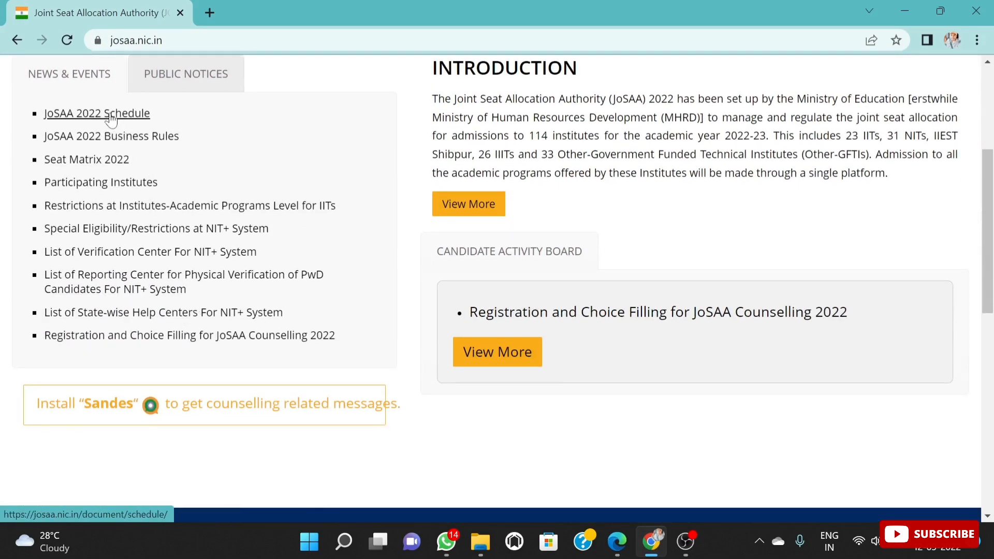
click(112, 136)
scroll(582, 309, down, 2)
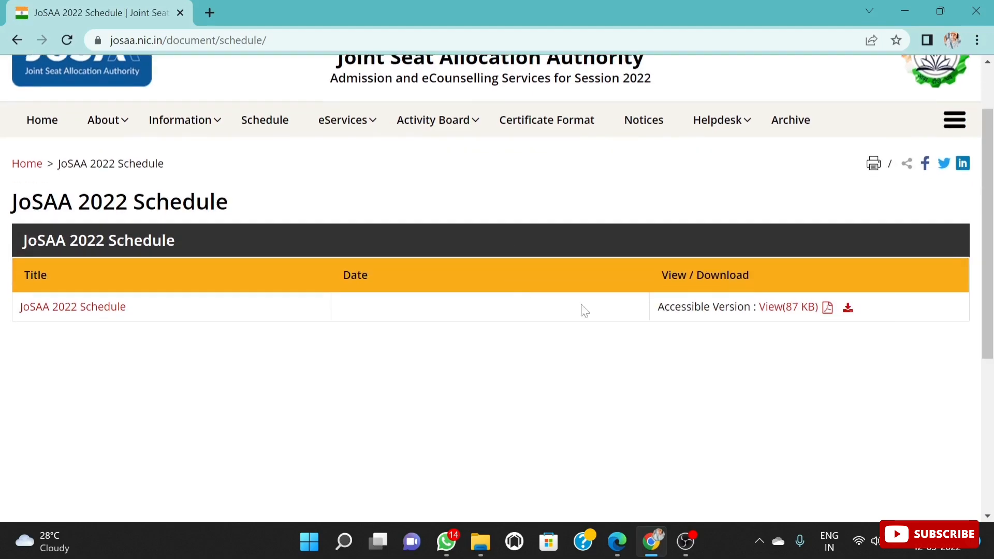
click(827, 309)
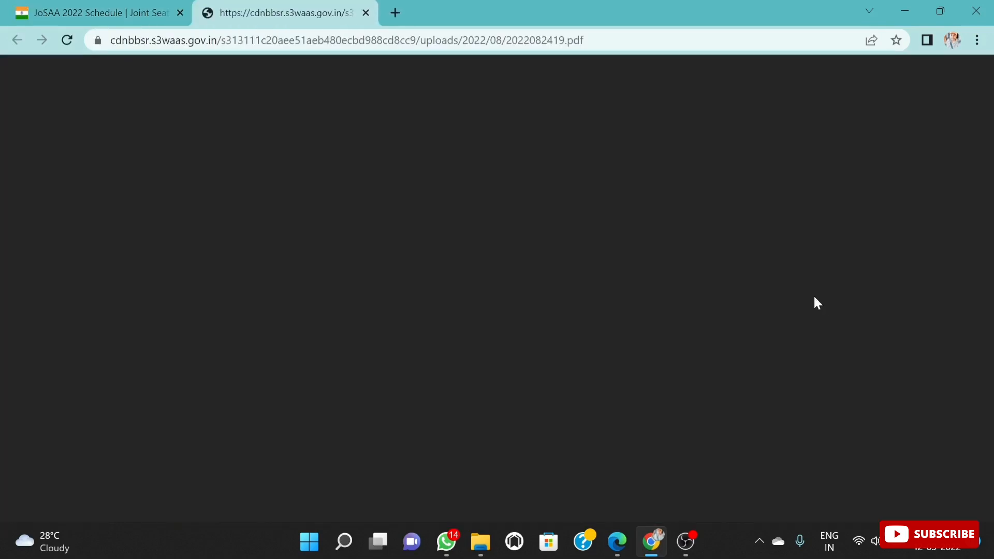
scroll(645, 235, down, 2)
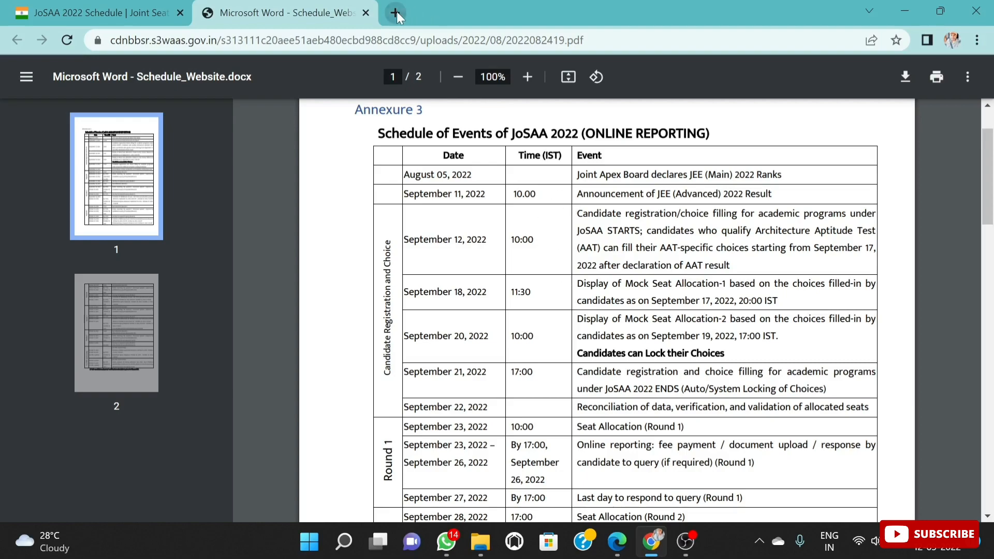
Step: Open the Joint Seat Allocation Authority website in a new tab by searching Google for "josaa counselling"
click(396, 11)
click(395, 328)
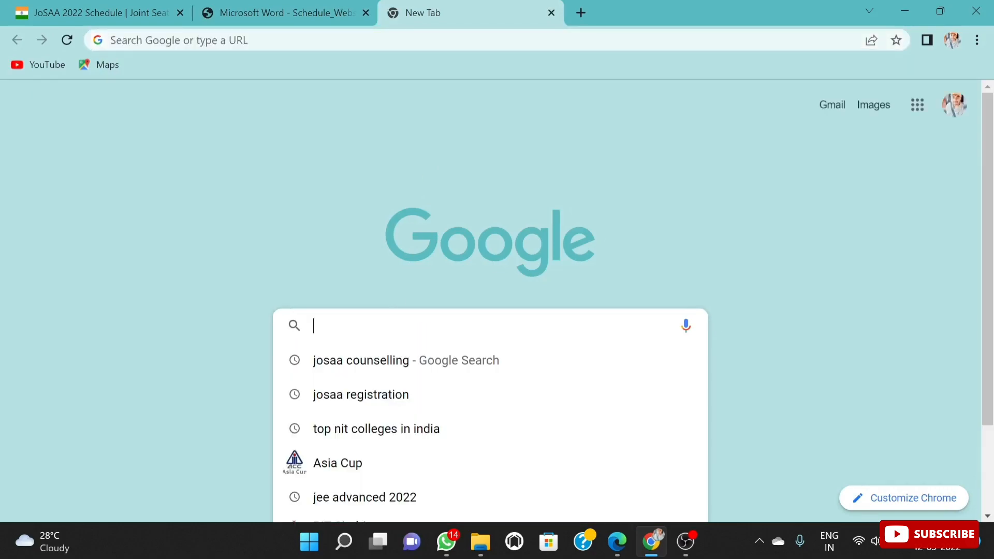
click(375, 358)
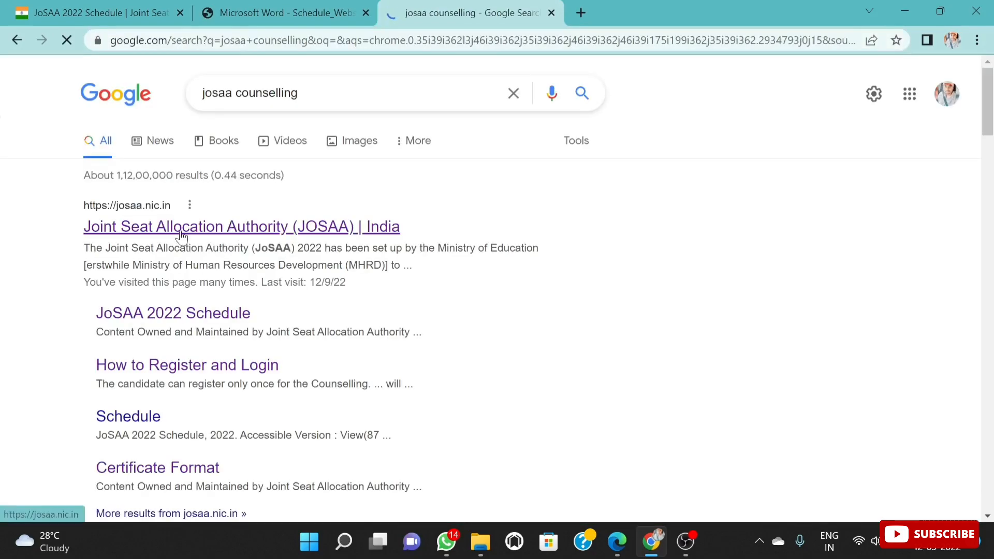
click(232, 242)
Step: Open the Registration and Choice Filling page for JoSAA Counselling 2022 and accept the redirect to the external site
scroll(223, 298, down, 5)
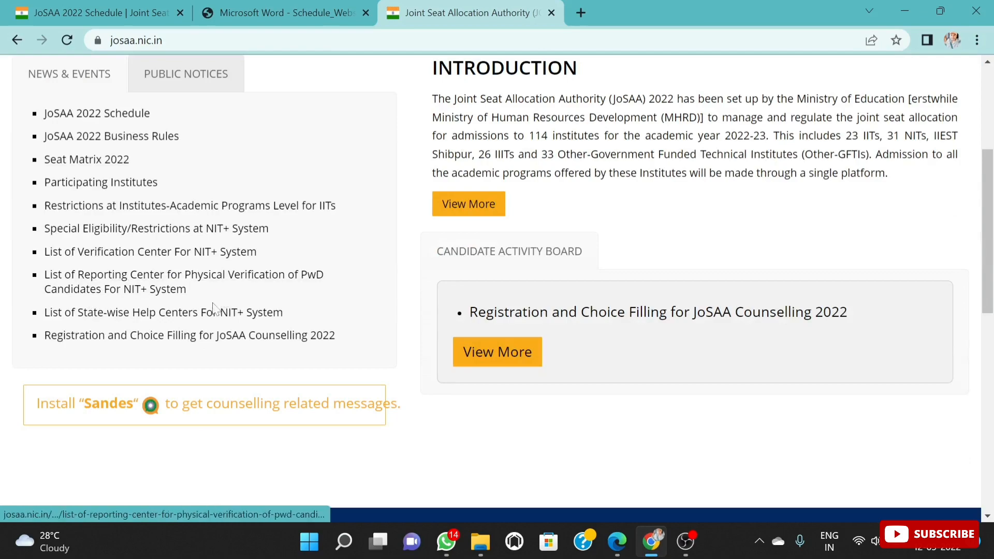
click(191, 337)
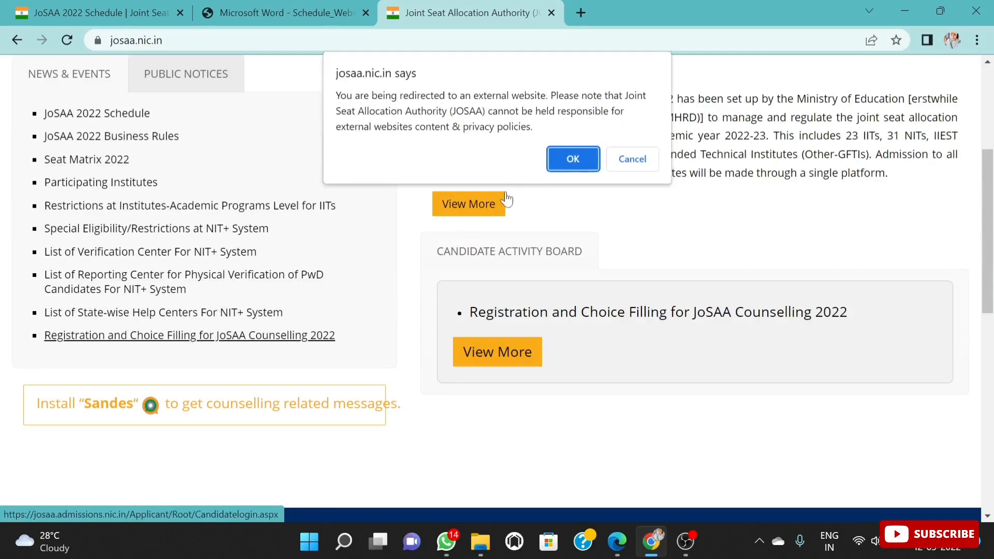
click(574, 158)
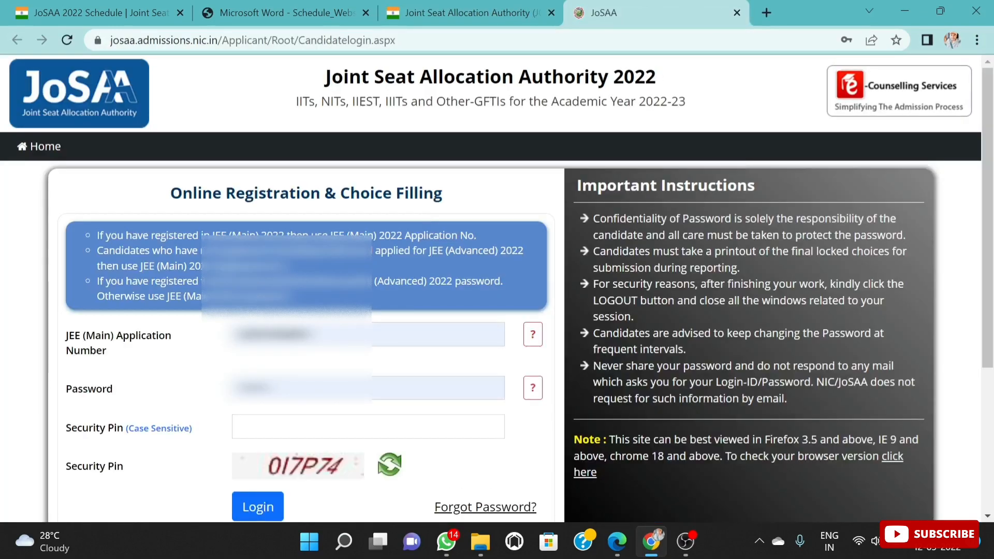
Step: Enter the displayed code in the Security Pin field and log in with the prefilled application number and password
scroll(311, 290, down, 1)
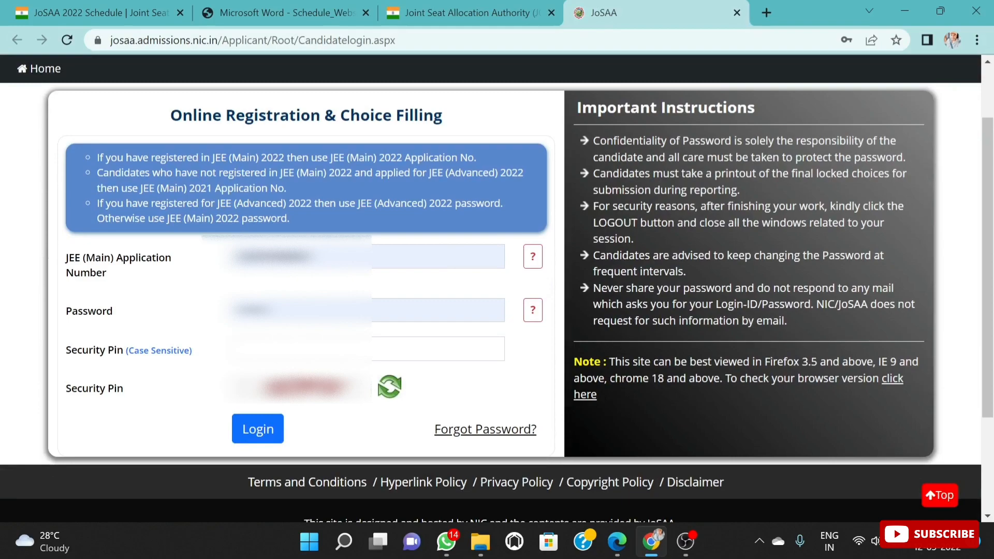
click(305, 349)
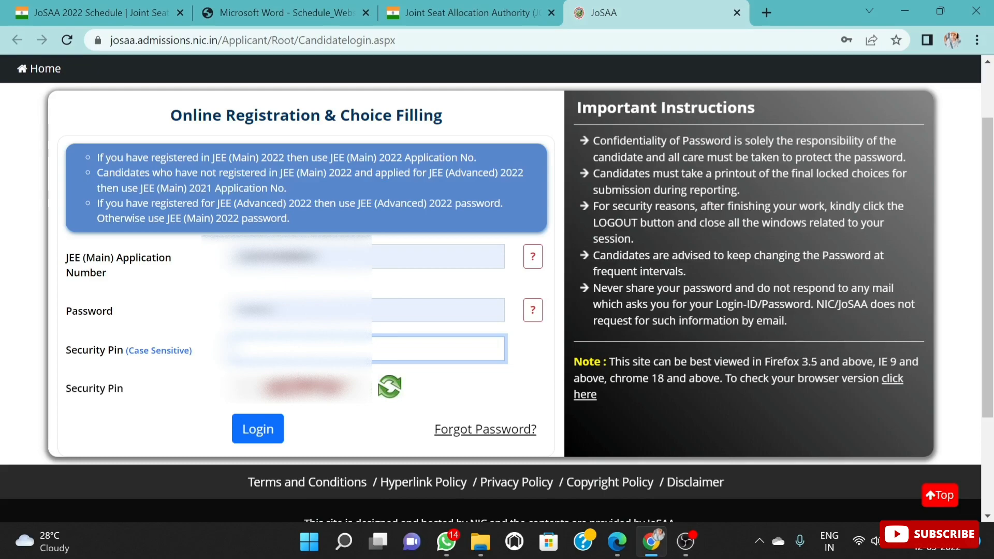
text(??)
scroll(248, 497, up, 2)
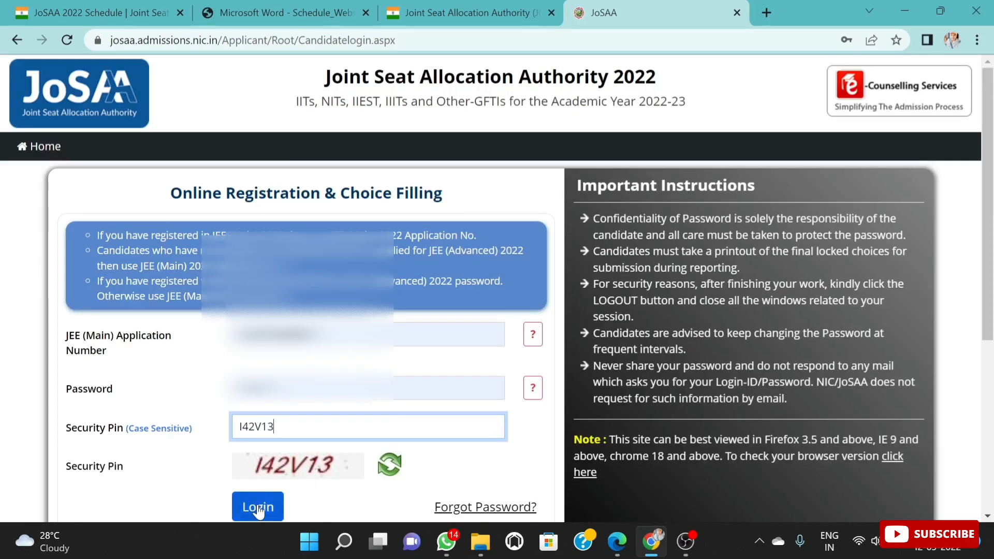
click(257, 506)
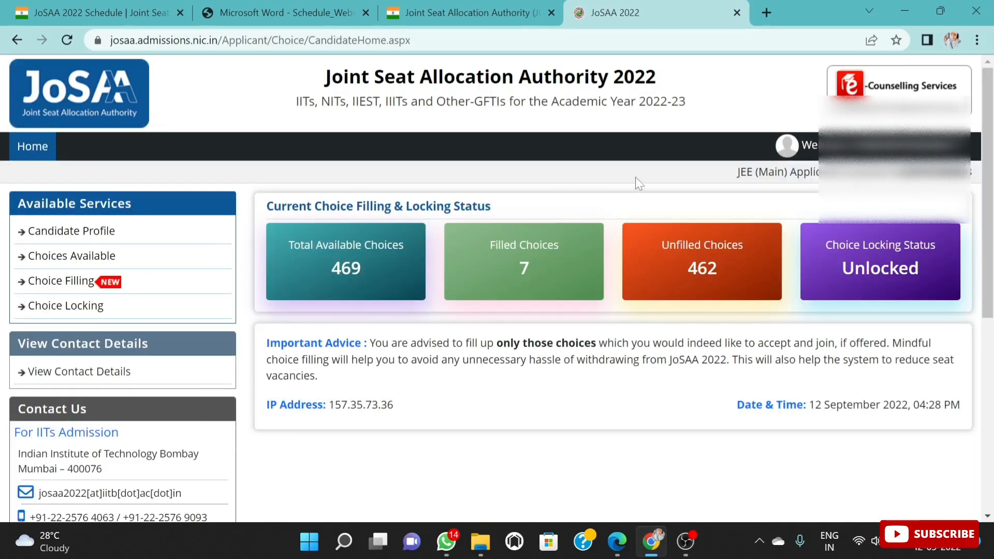
Step: Open the candidate profile and review the personal details, ranks, registration details and seat eligibility
click(115, 231)
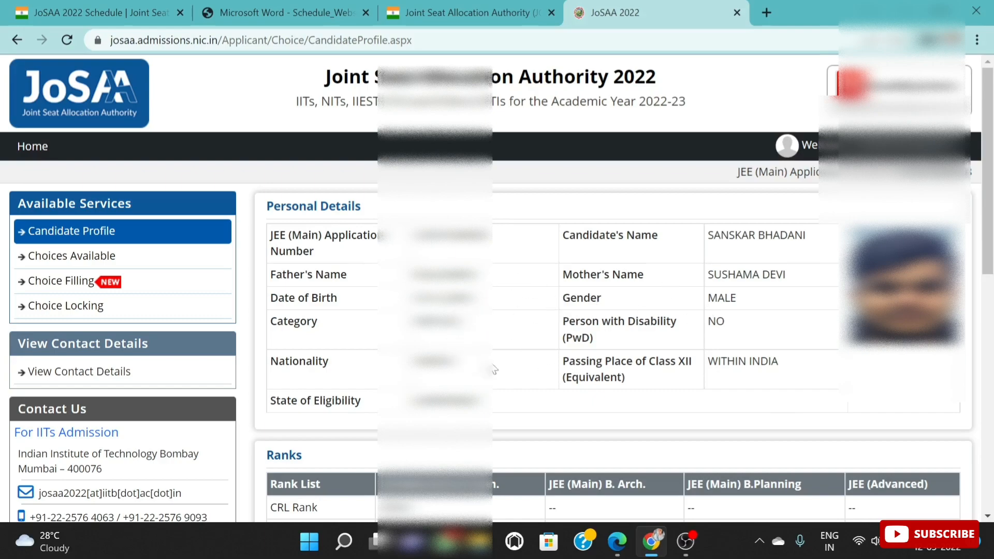
scroll(567, 385, down, 2)
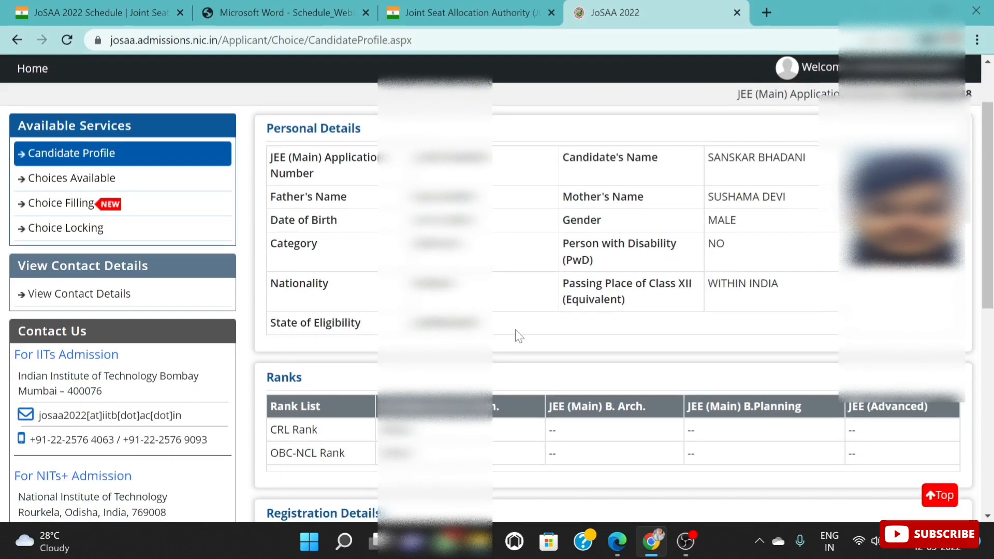
scroll(518, 336, down, 2)
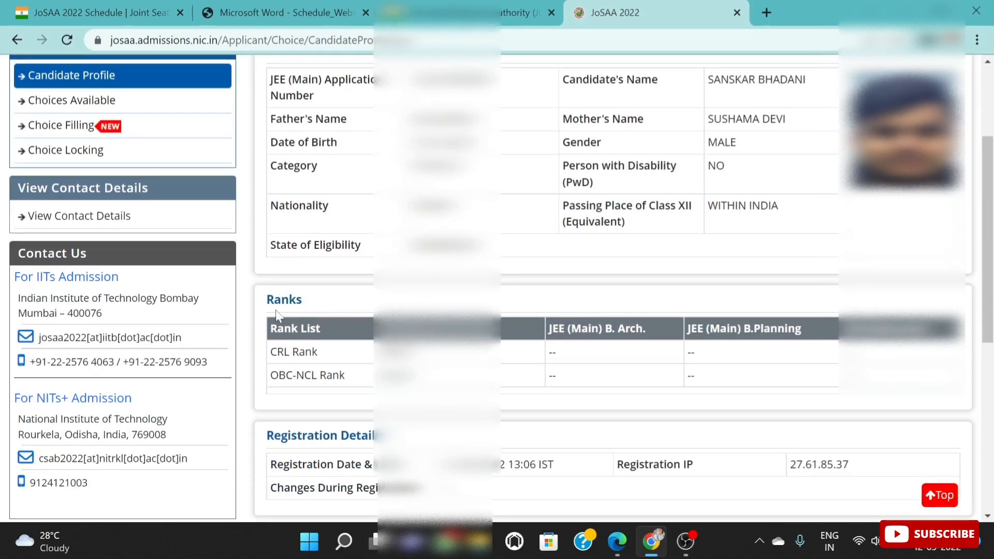
scroll(533, 436, down, 2)
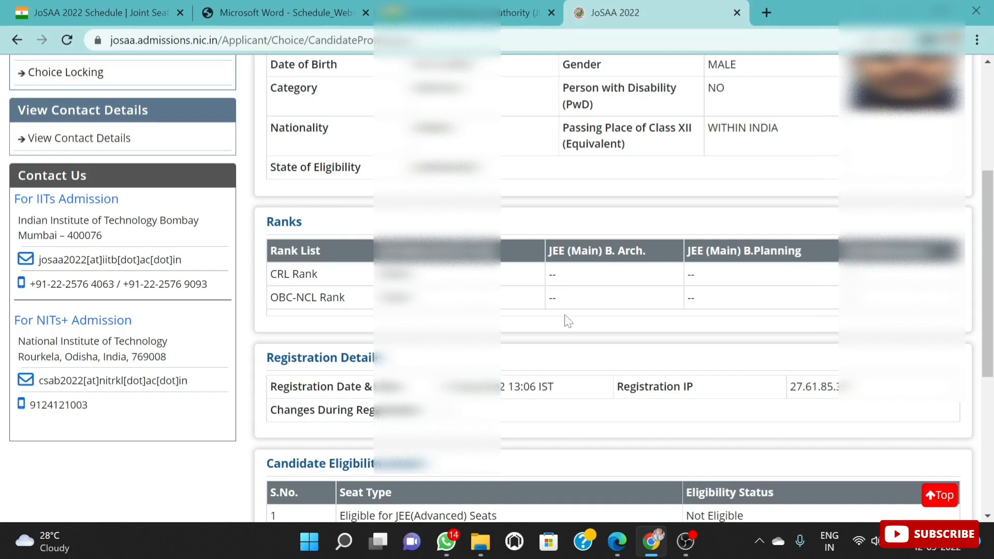
scroll(589, 358, down, 6)
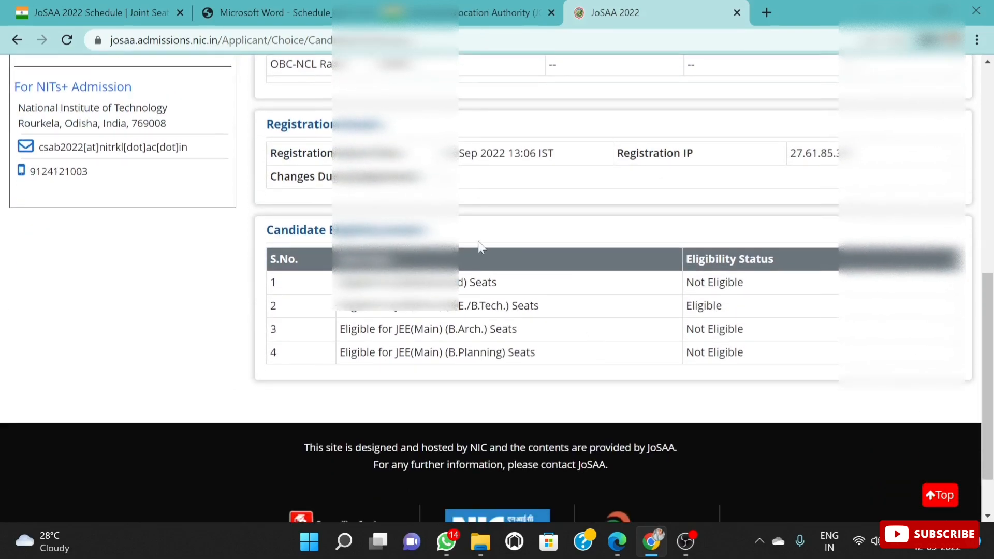
scroll(518, 220, up, 2)
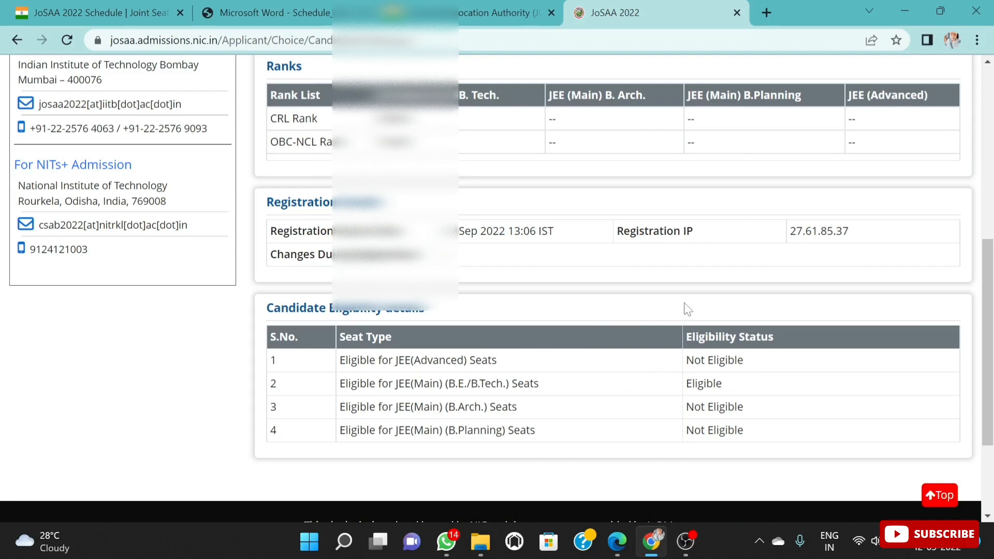
scroll(637, 310, up, 6)
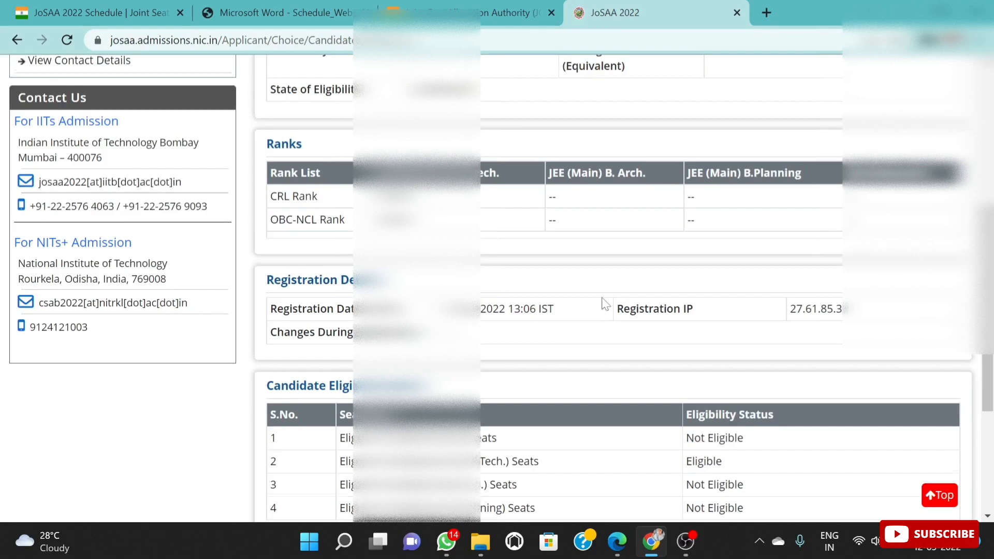
scroll(176, 255, up, 2)
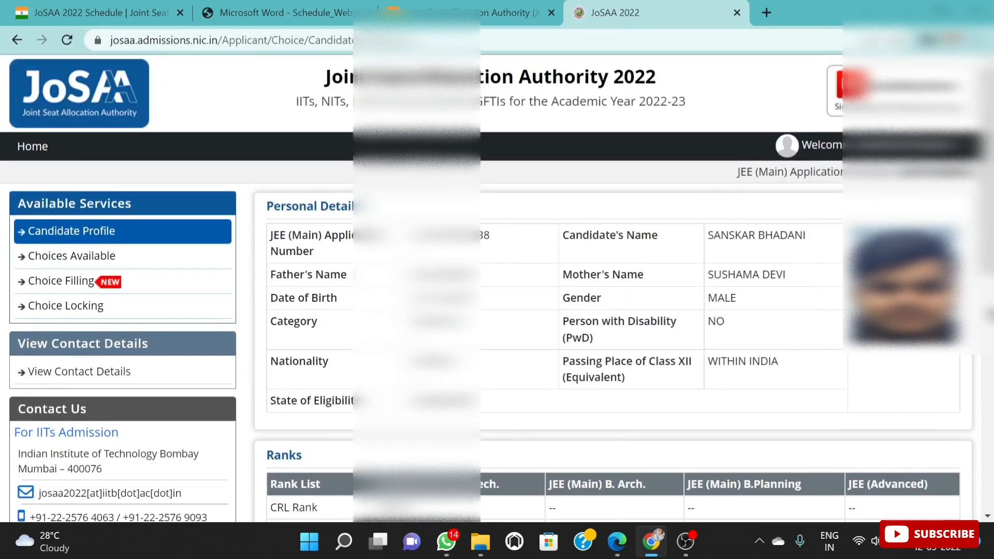
Step: Open the Choices Available page and browse the list of institutes and programs down to its end
click(133, 257)
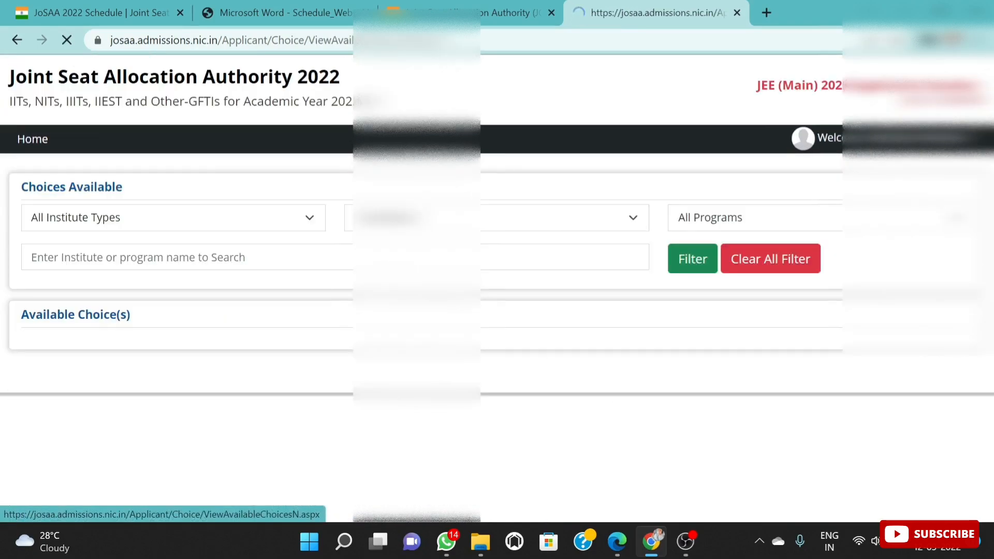
scroll(550, 295, down, 6)
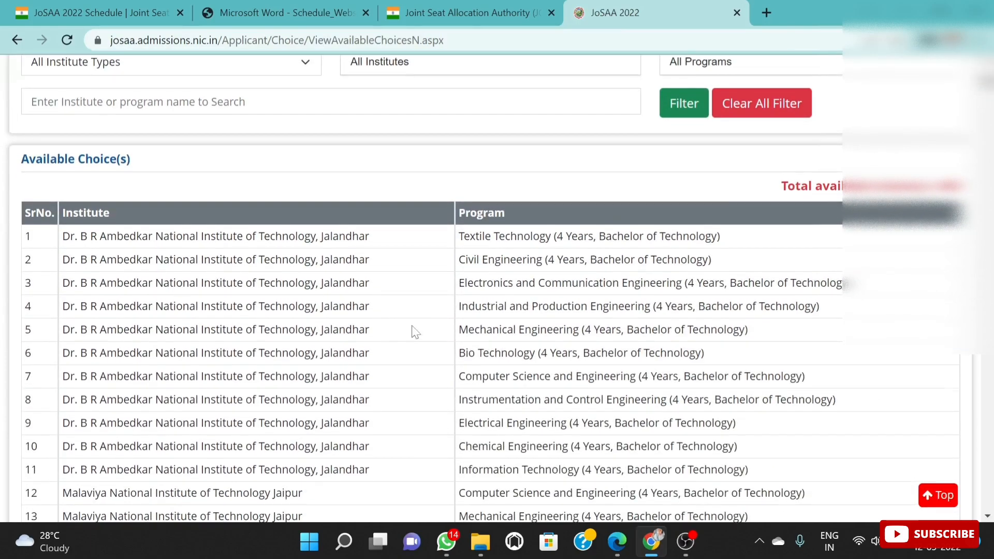
scroll(377, 309, down, 20)
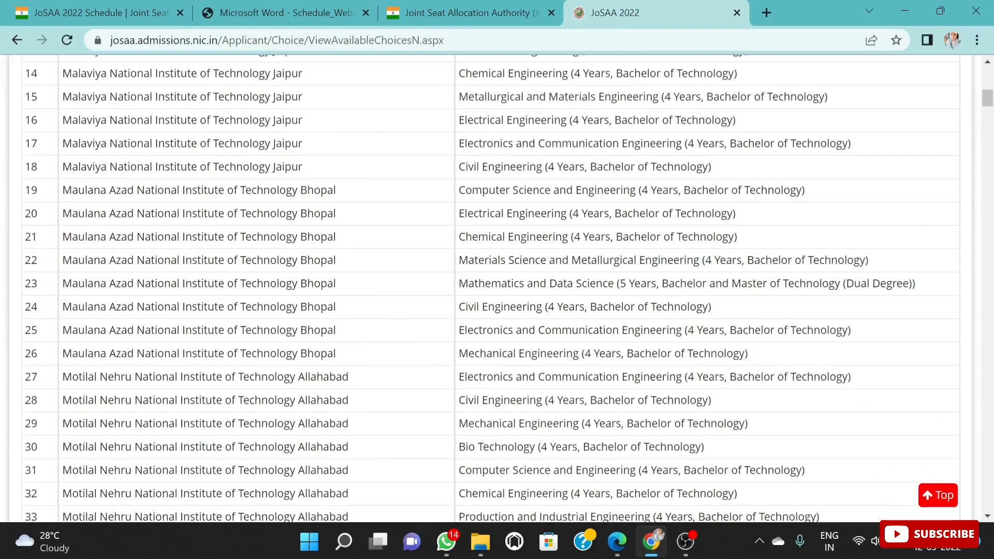
scroll(490, 290, down, 20)
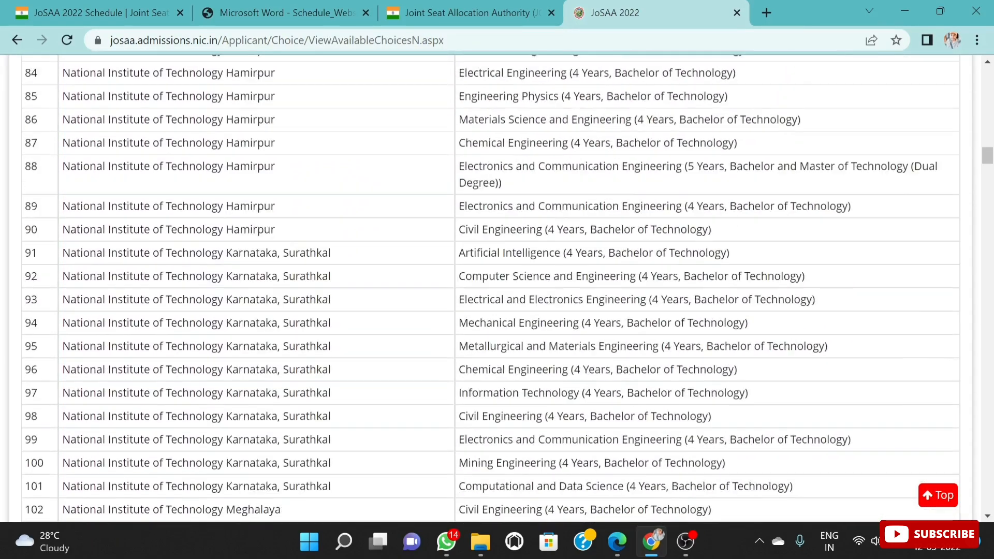
scroll(498, 290, down, 20)
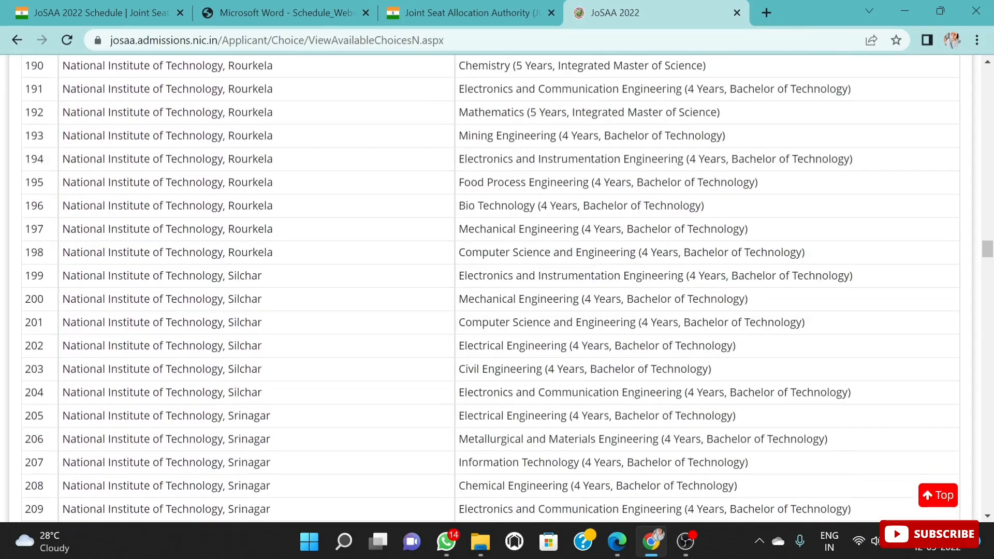
scroll(990, 250, up, 1)
drag(989, 250, 989, 501)
scroll(262, 248, up, 3)
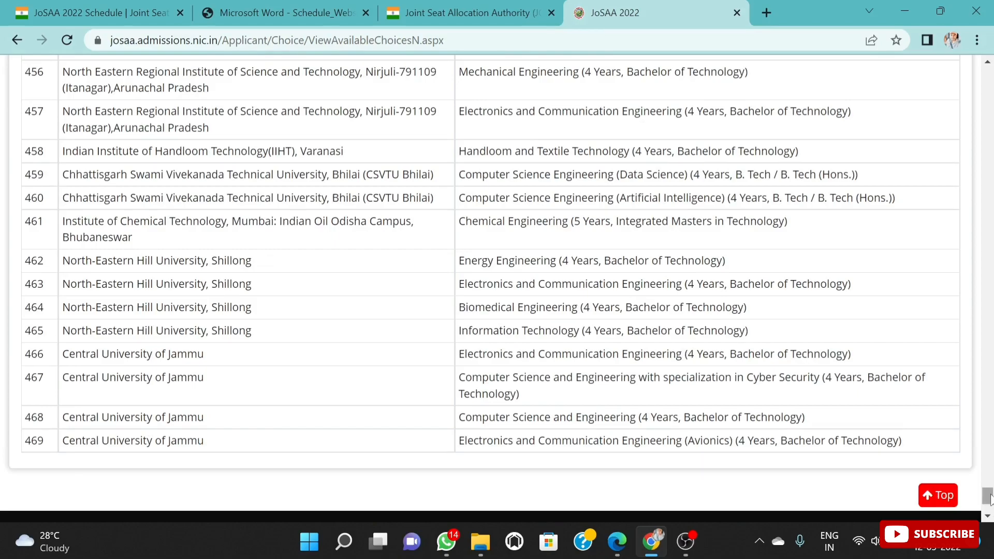
scroll(822, 398, up, 15)
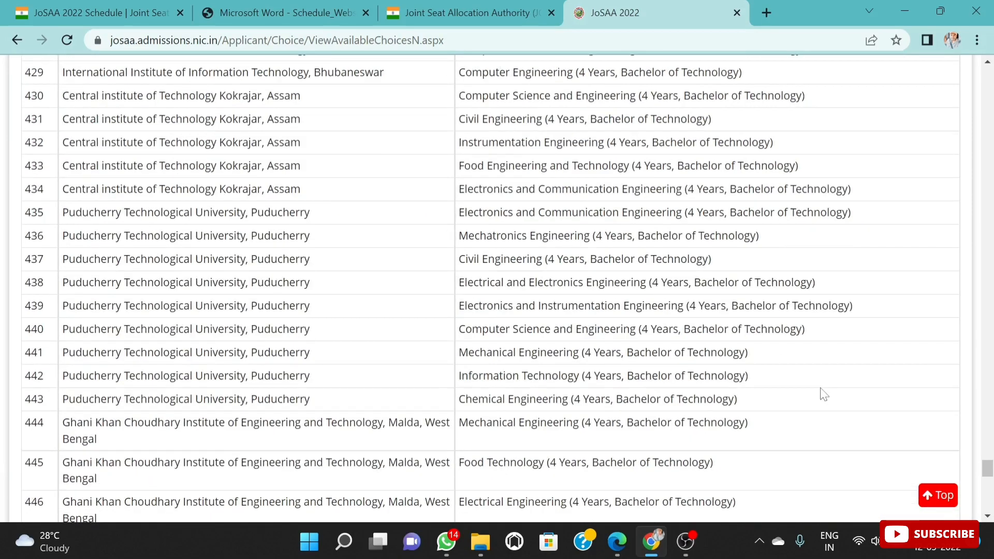
Step: Look over the institute and program filters above the available choices and return to the candidate home page
drag(988, 468, 988, 70)
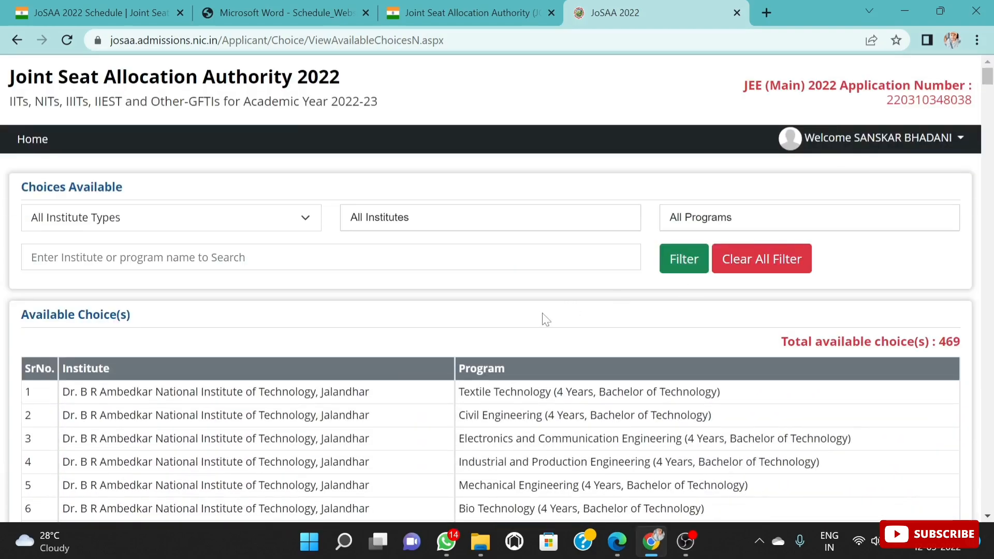
scroll(539, 332, down, 2)
scroll(372, 212, up, 1)
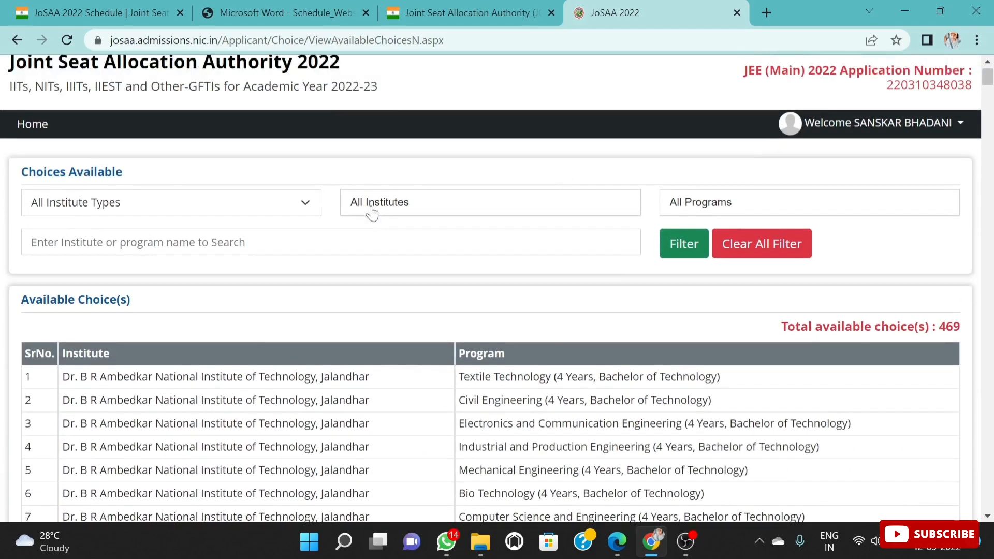
scroll(372, 213, up, 1)
click(17, 40)
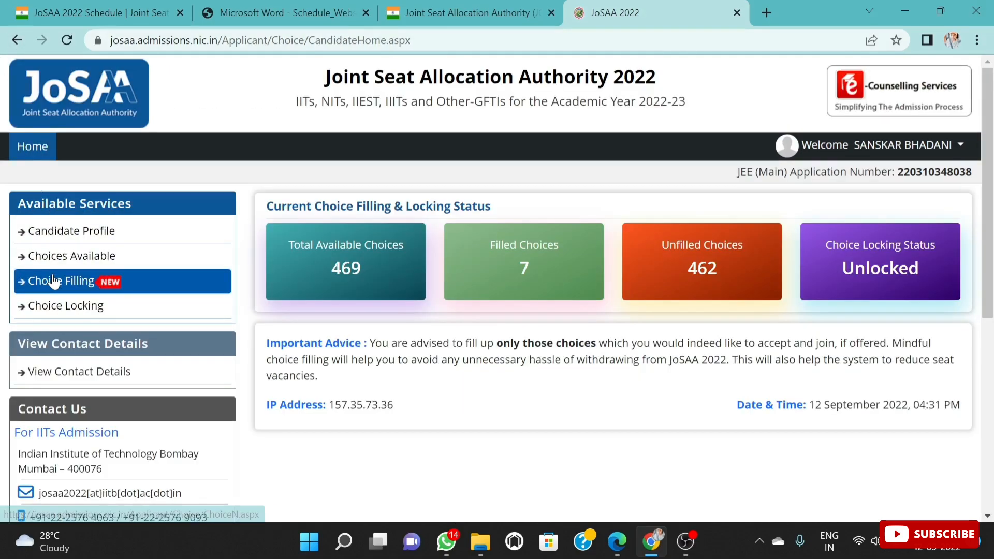
Step: Open the Choice Filling page and look over its filters, available choices and filled choices
click(54, 281)
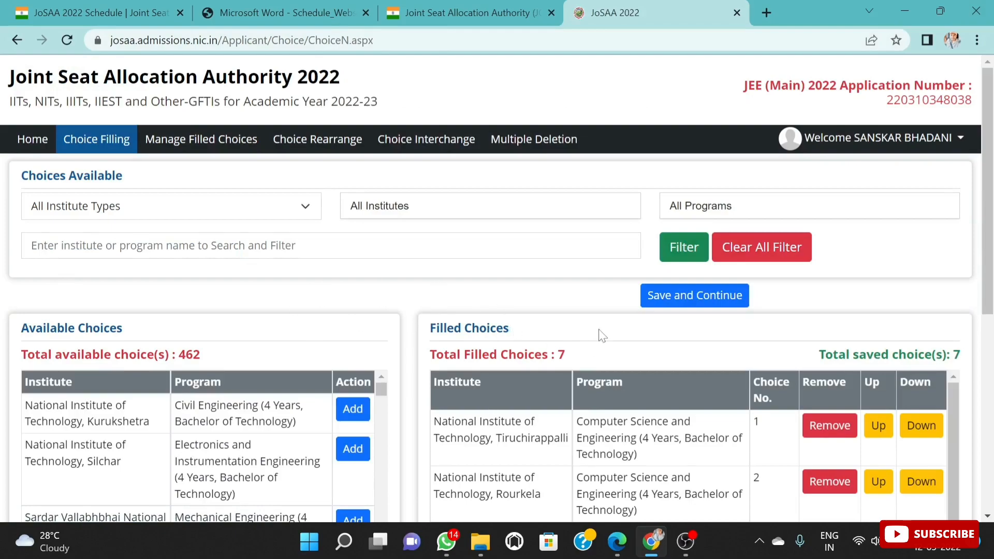
scroll(602, 335, down, 3)
scroll(725, 340, down, 2)
scroll(730, 352, up, 2)
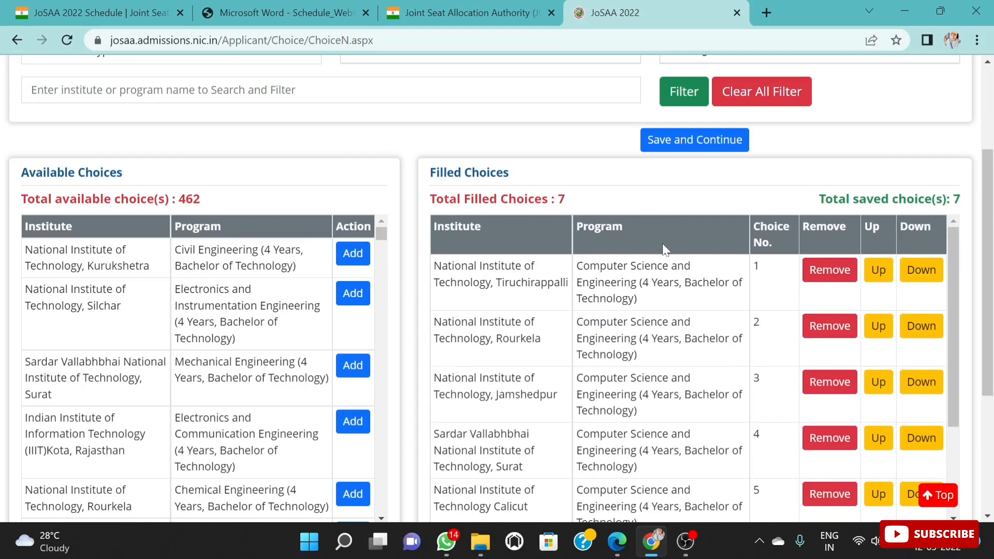
scroll(730, 231, up, 2)
scroll(730, 231, up, 2)
scroll(828, 290, down, 4)
scroll(518, 300, up, 2)
scroll(505, 285, up, 1)
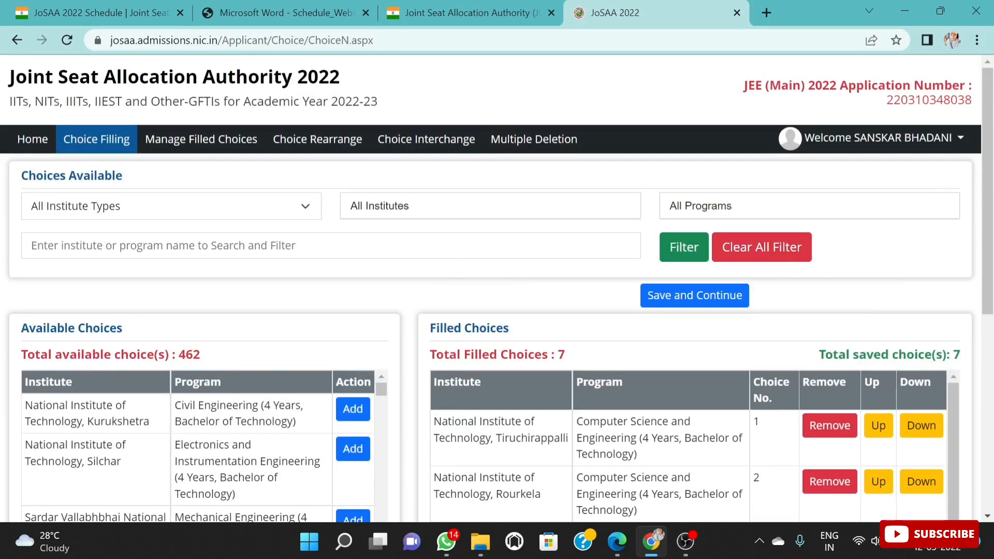
scroll(498, 290, down, 1)
scroll(773, 331, up, 1)
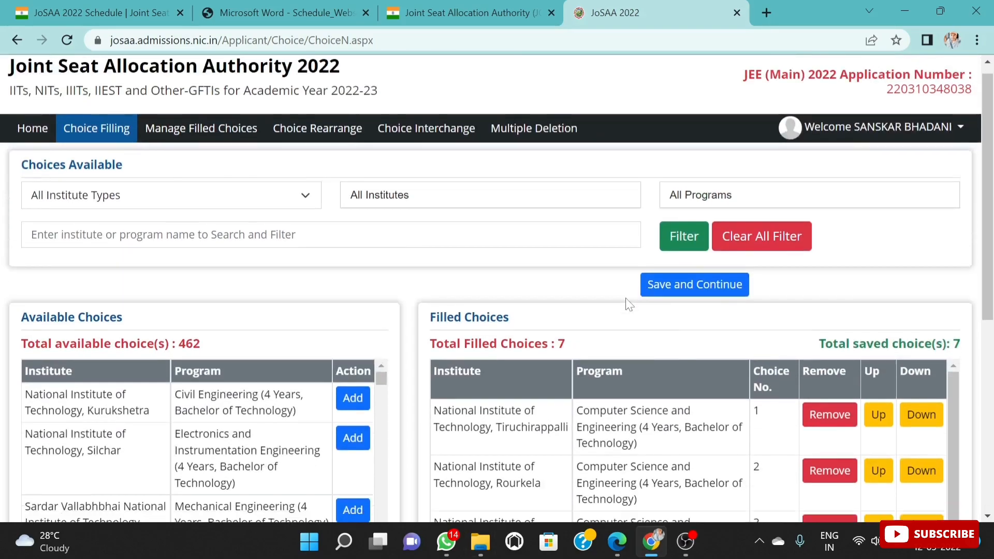
scroll(497, 238, down, 2)
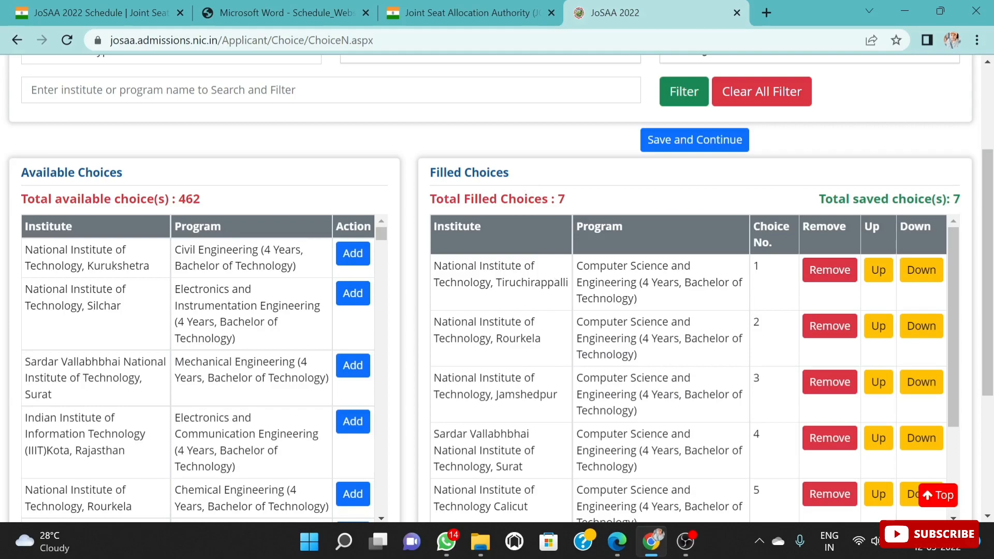
Step: Review the order of institutes and programs in the Filled Choices list down to its last entry
scroll(555, 313, down, 1)
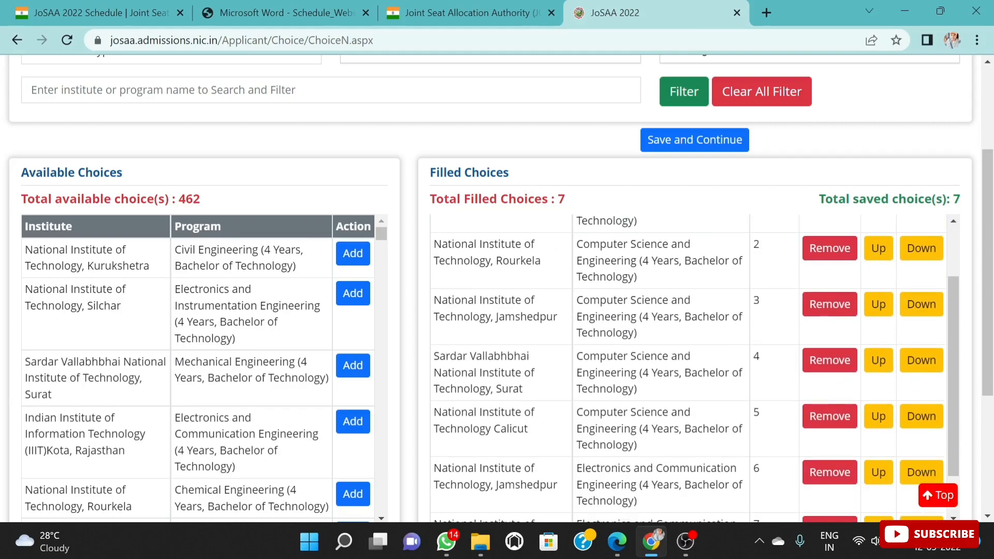
scroll(539, 282, up, 1)
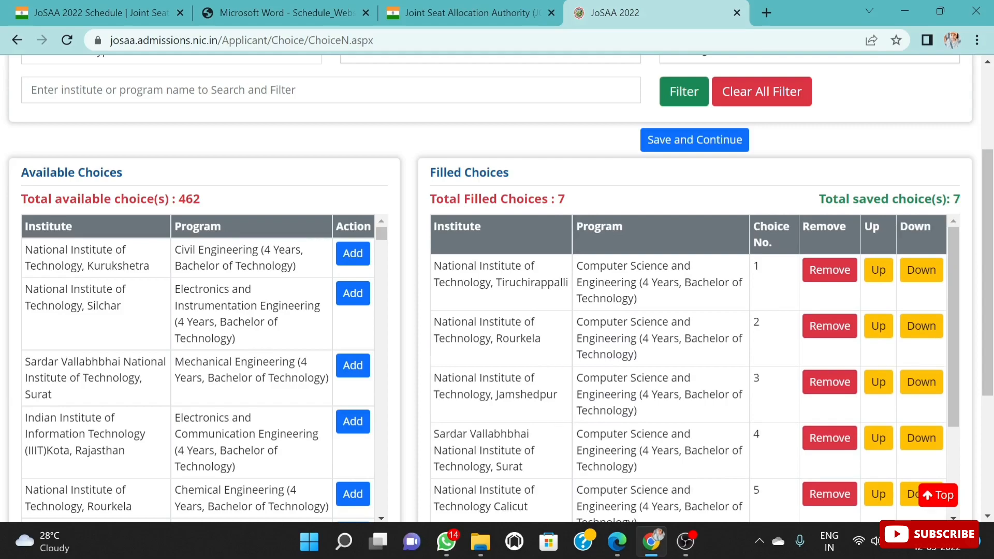
scroll(548, 439, down, 2)
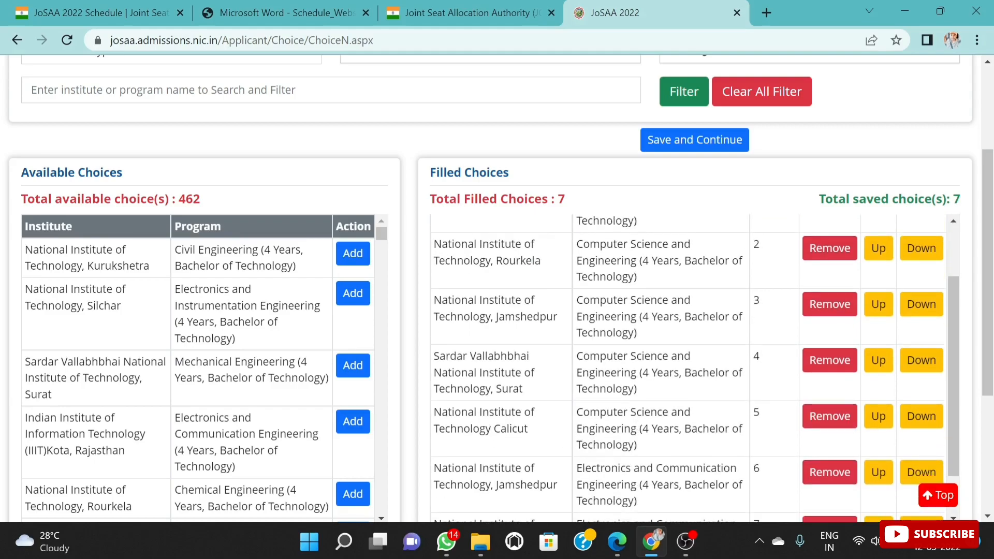
scroll(627, 403, up, 2)
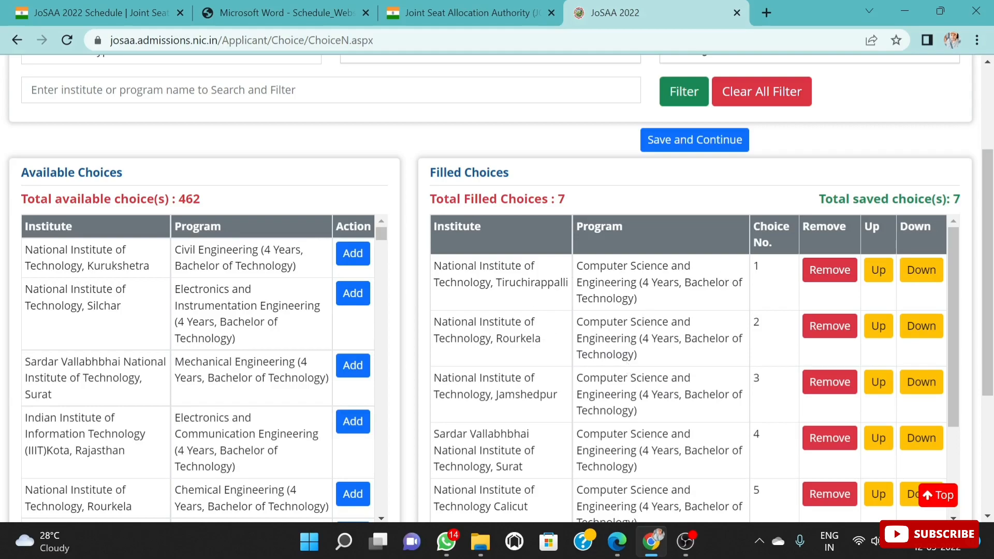
scroll(694, 368, down, 2)
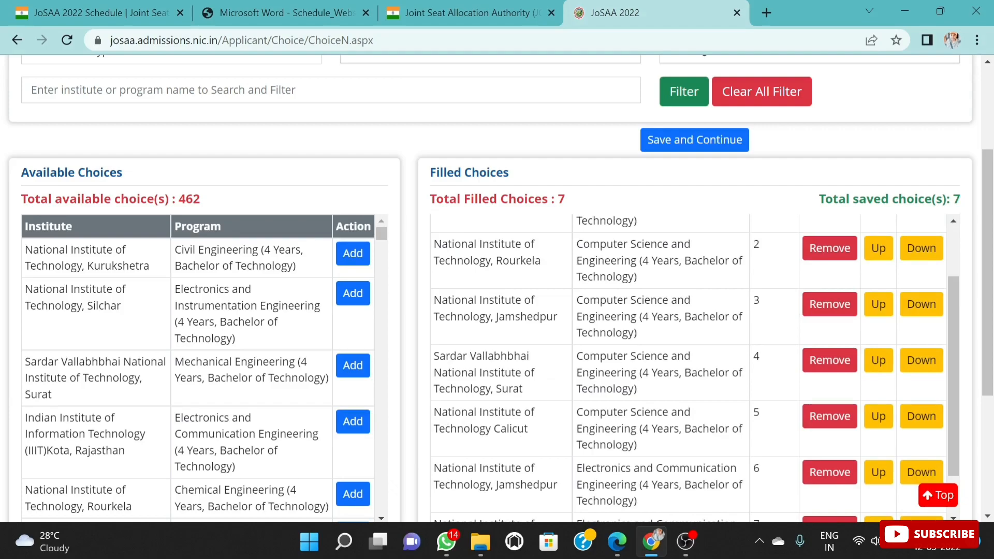
scroll(693, 368, up, 2)
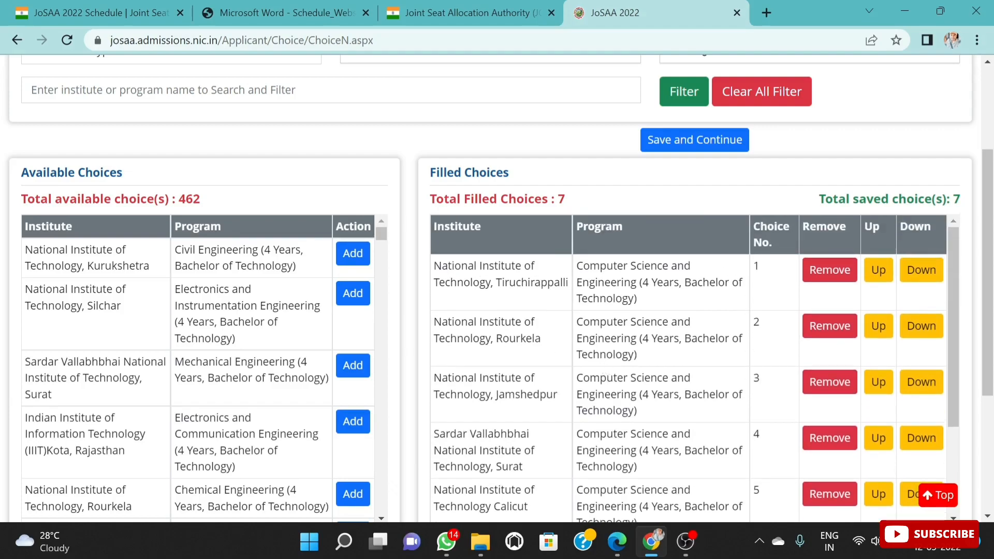
scroll(695, 369, down, 2)
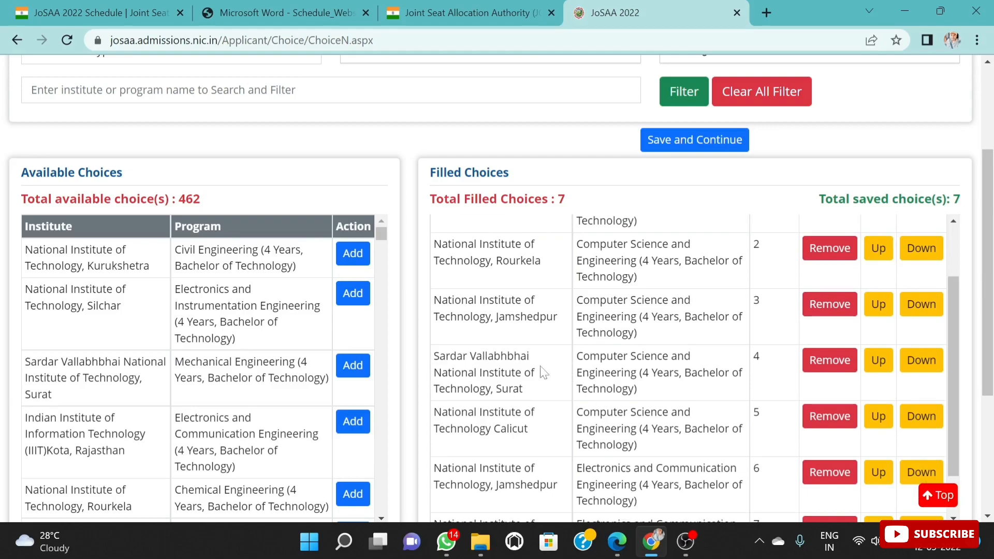
scroll(574, 444, down, 1)
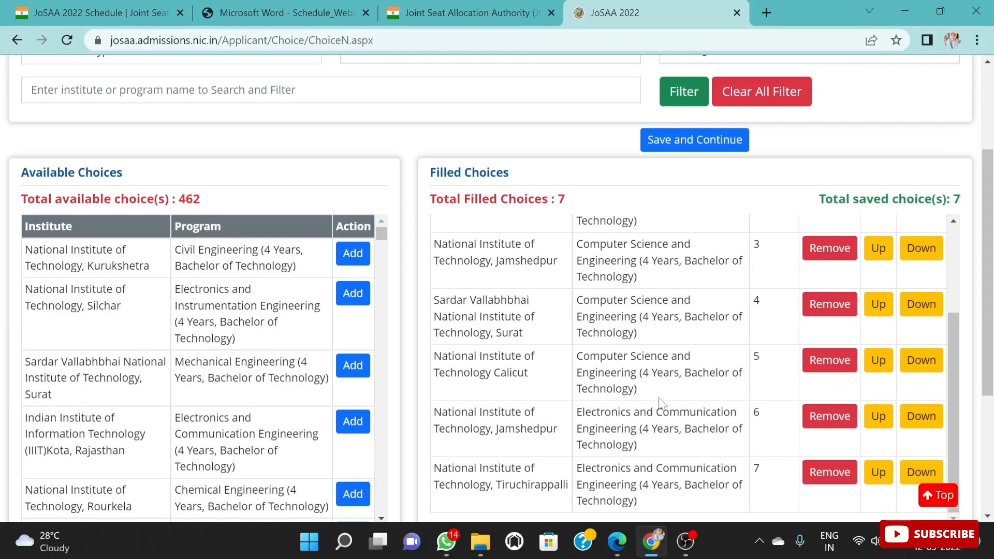
scroll(658, 399, down, 2)
Step: Move the Electronics and Communication Engineering choice at NIT Tiruchirappalli up one place, above the same program at NIT Jamshedpur
scroll(654, 373, up, 5)
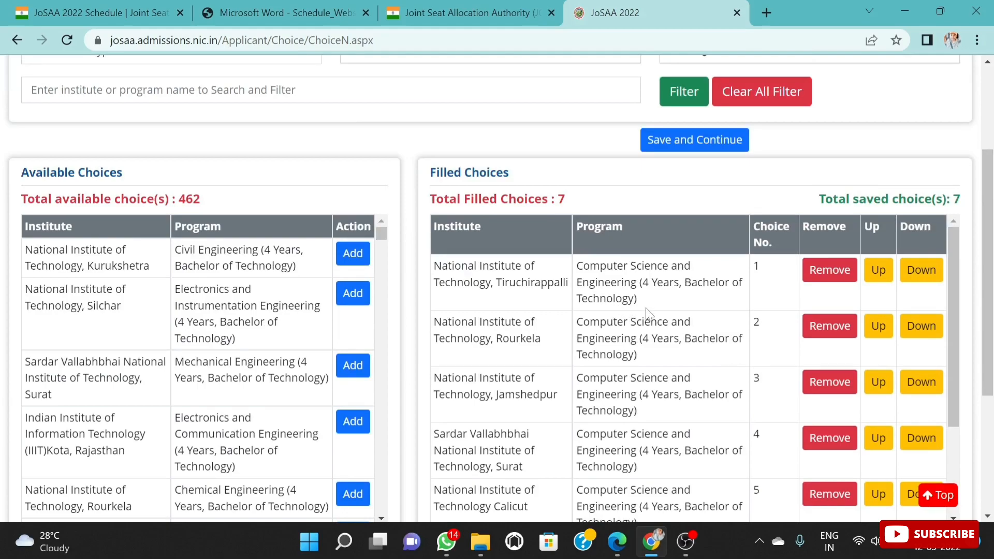
scroll(653, 314, down, 5)
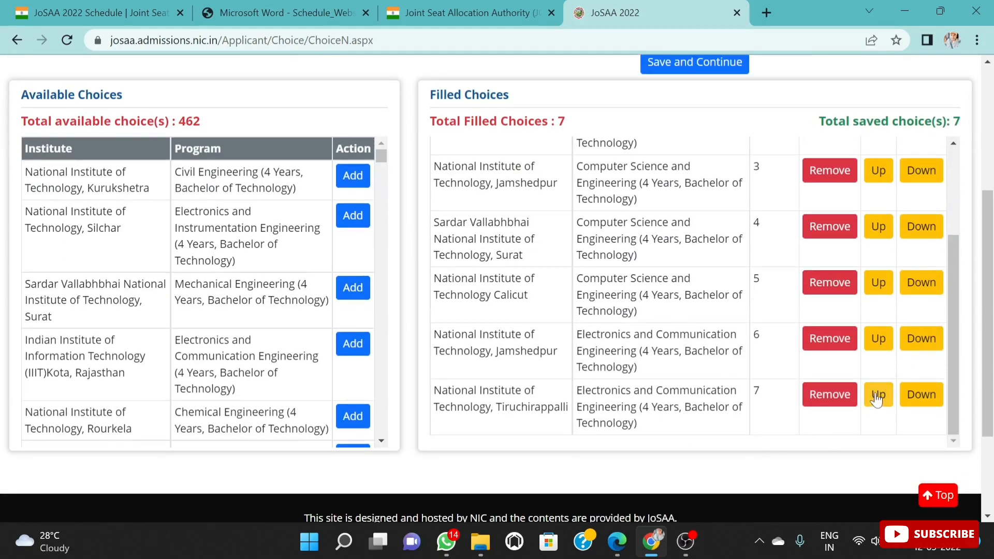
click(879, 396)
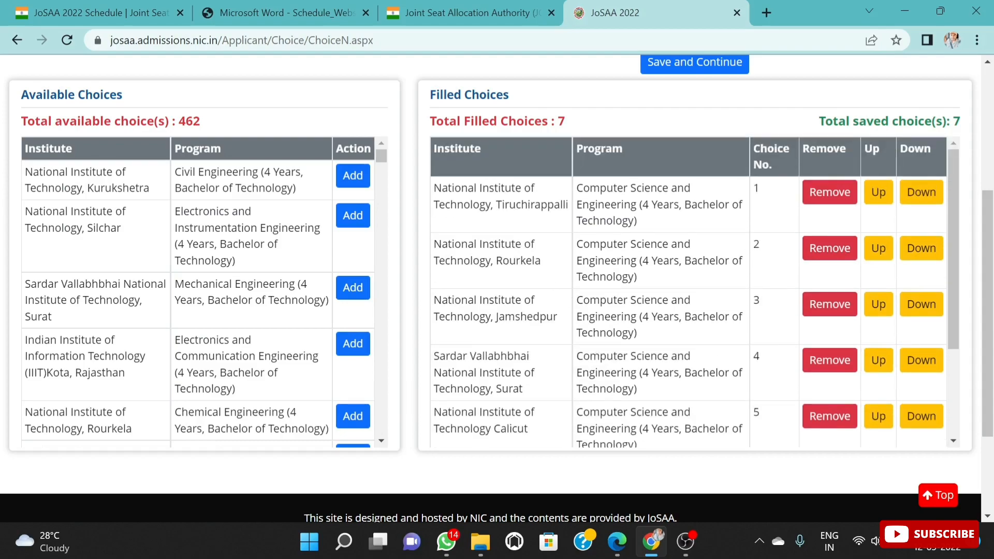
Step: Filter the available choices by National Institute of Technology, Rourkela and add its four-year Electronics and Communication Engineering program to the filled choices
scroll(673, 290, up, 3)
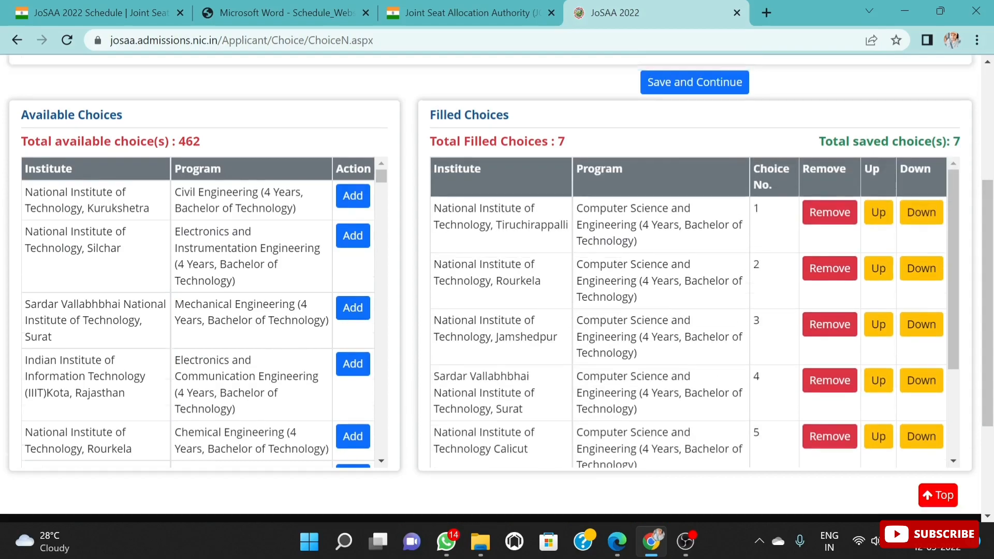
click(448, 138)
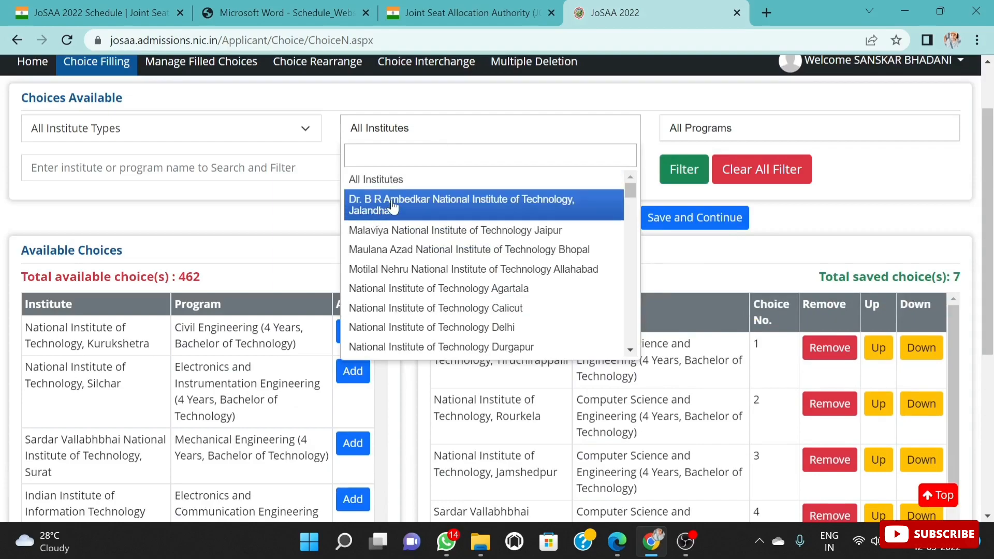
text(ROU)
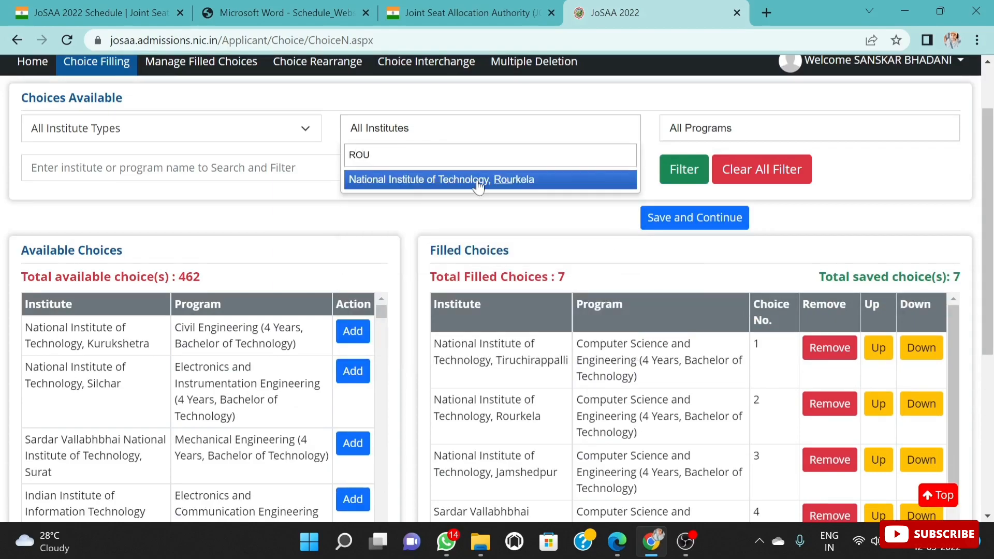
key(Return)
scroll(286, 361, down, 3)
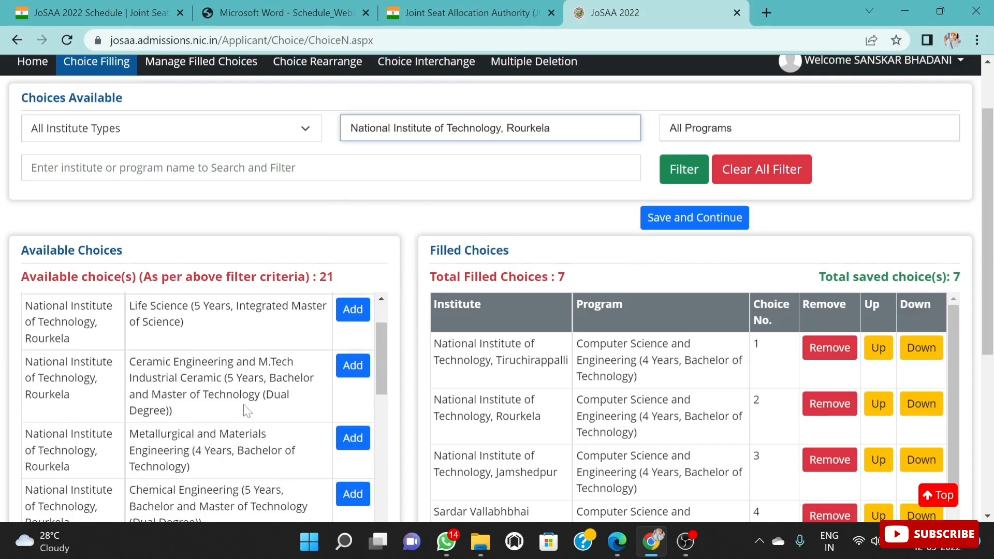
scroll(232, 425, down, 7)
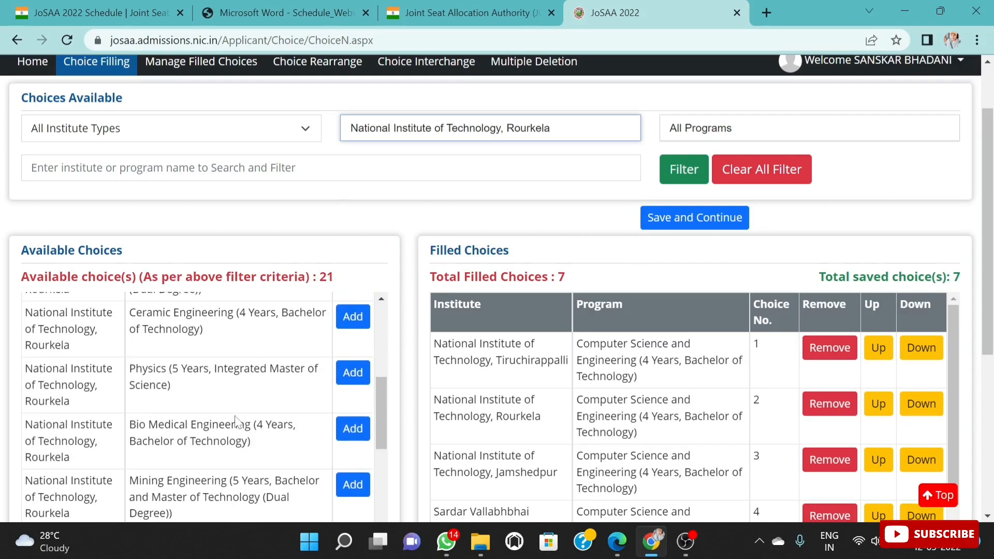
scroll(236, 421, down, 7)
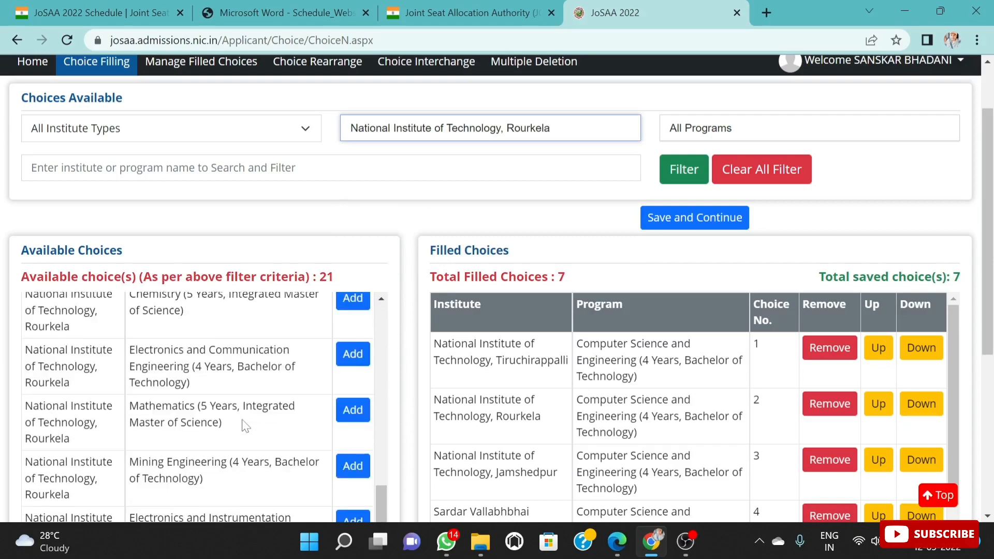
scroll(324, 435, up, 3)
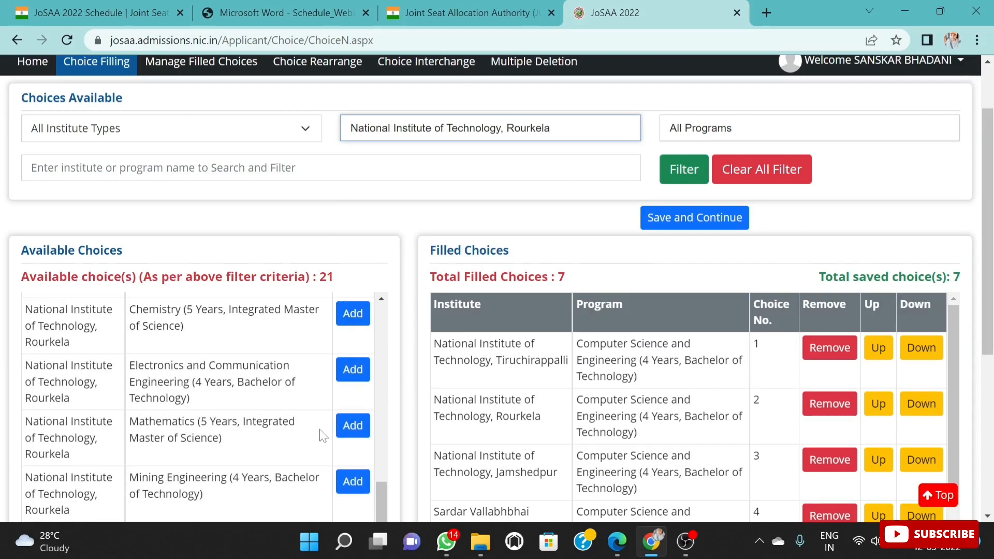
click(341, 380)
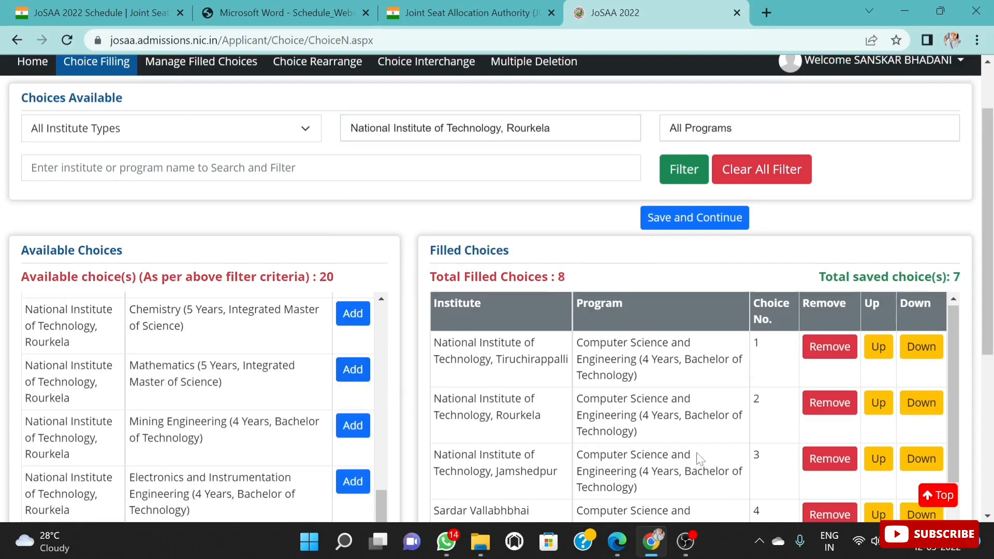
Step: Move the NIT Rourkela Electronics and Communication Engineering choice up one place to choice 7 and check the order of the filled choices
scroll(699, 460, down, 8)
click(830, 316)
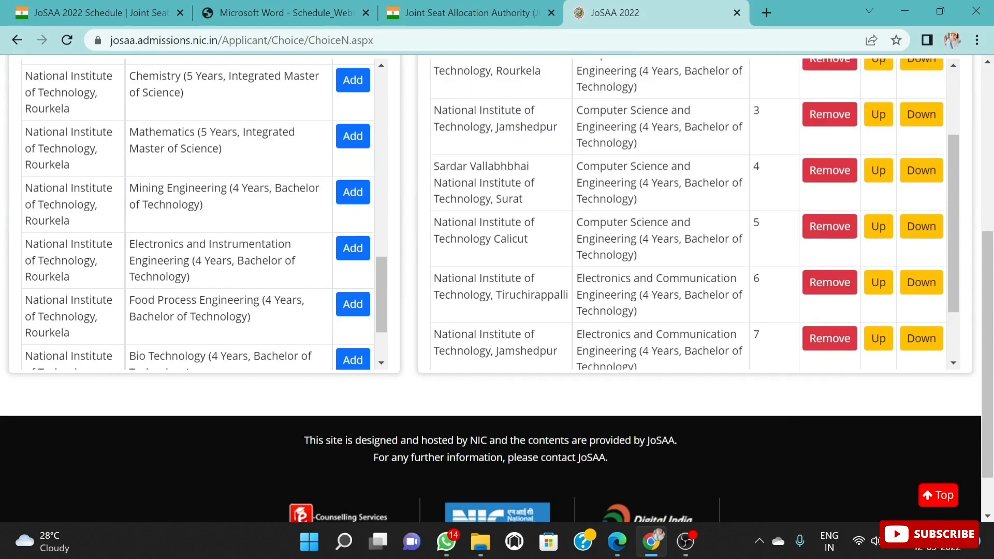
scroll(233, 215, up, 4)
scroll(233, 215, up, 10)
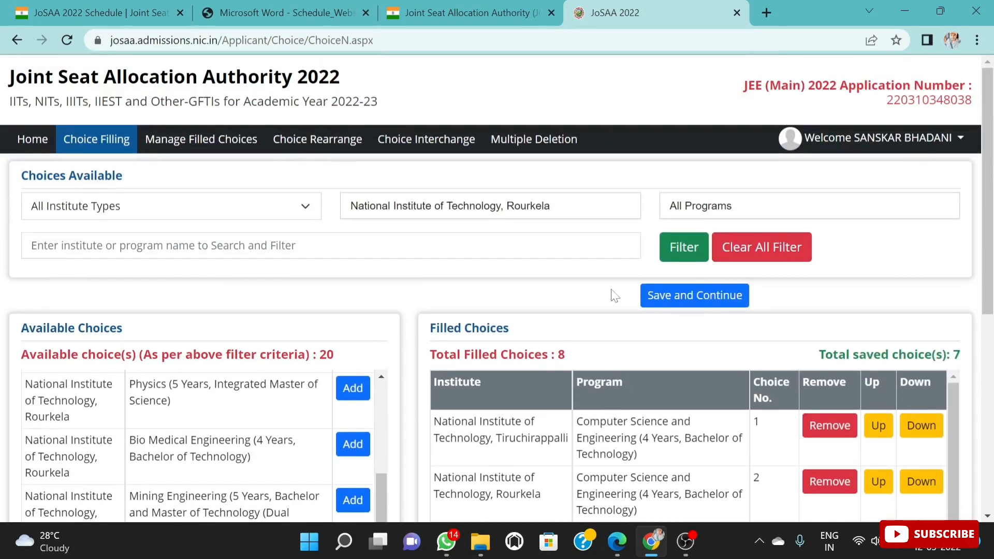
scroll(290, 445, down, 5)
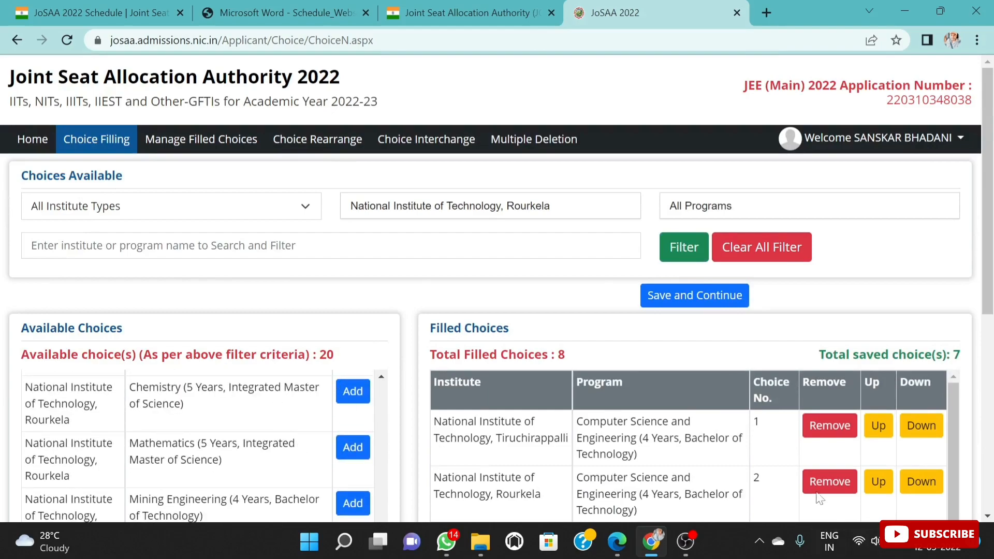
scroll(787, 487, down, 3)
scroll(970, 331, down, 6)
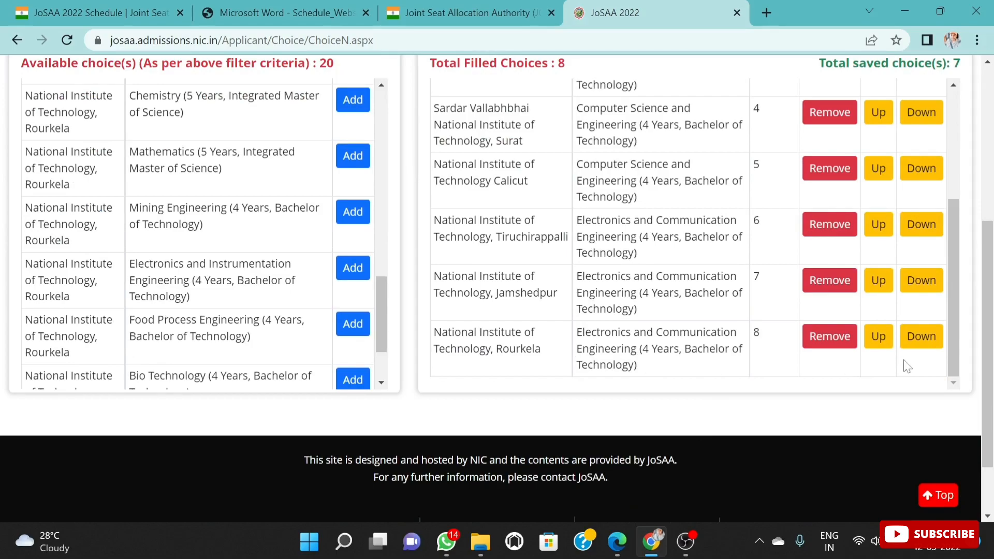
click(875, 337)
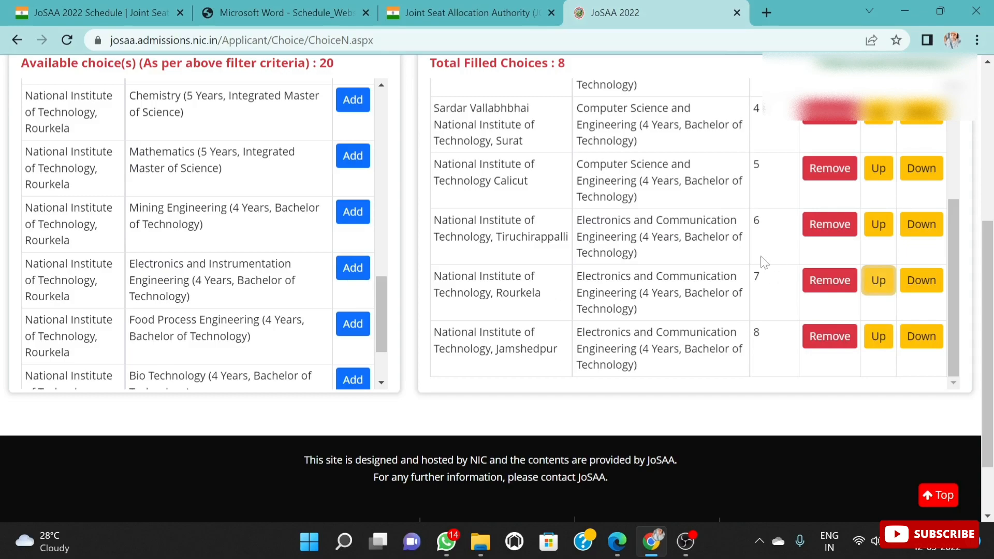
scroll(732, 315, up, 4)
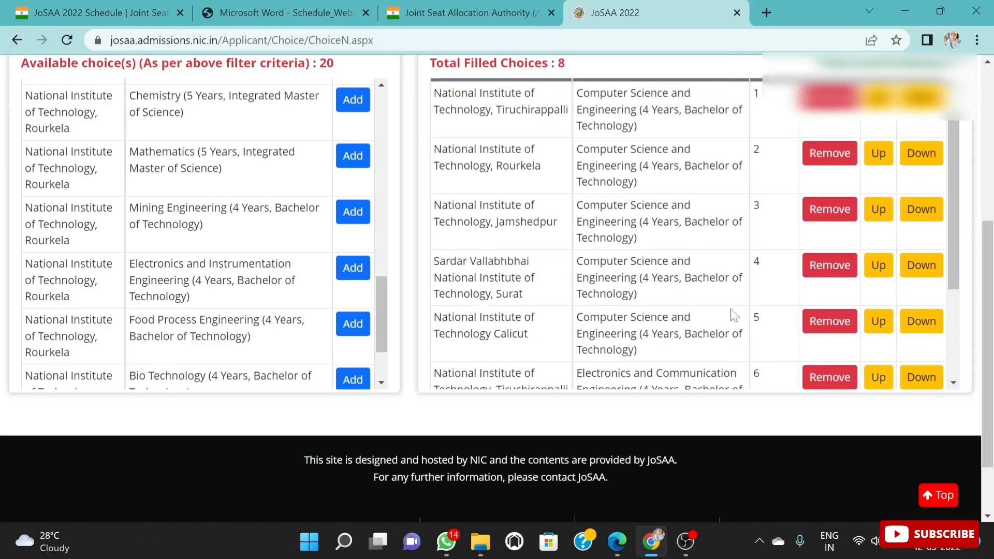
scroll(790, 347, down, 4)
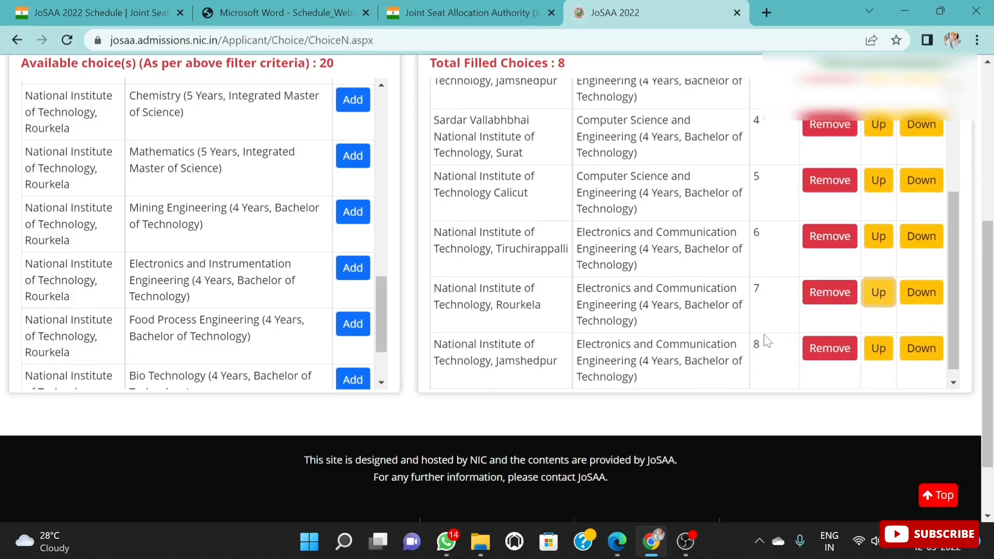
scroll(770, 351, down, 1)
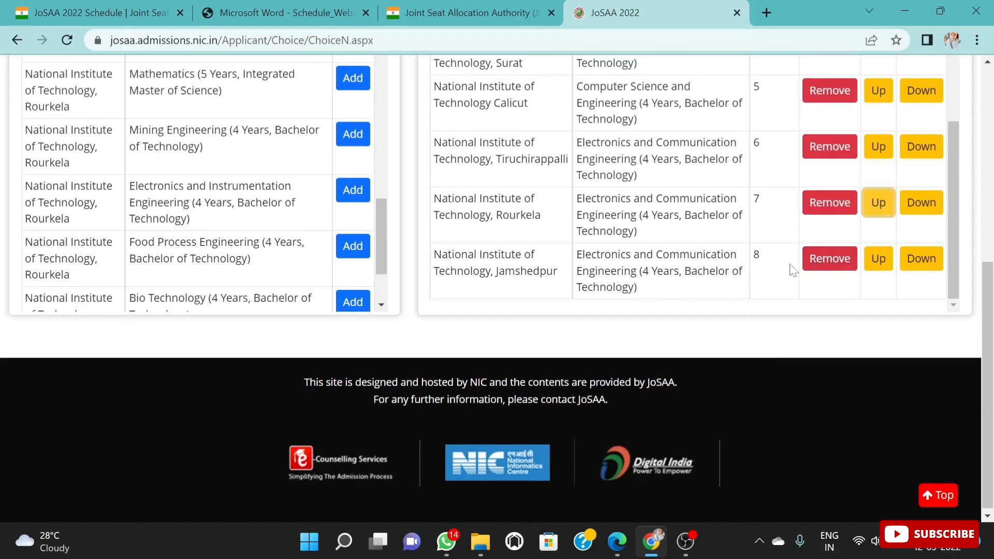
scroll(888, 283, up, 6)
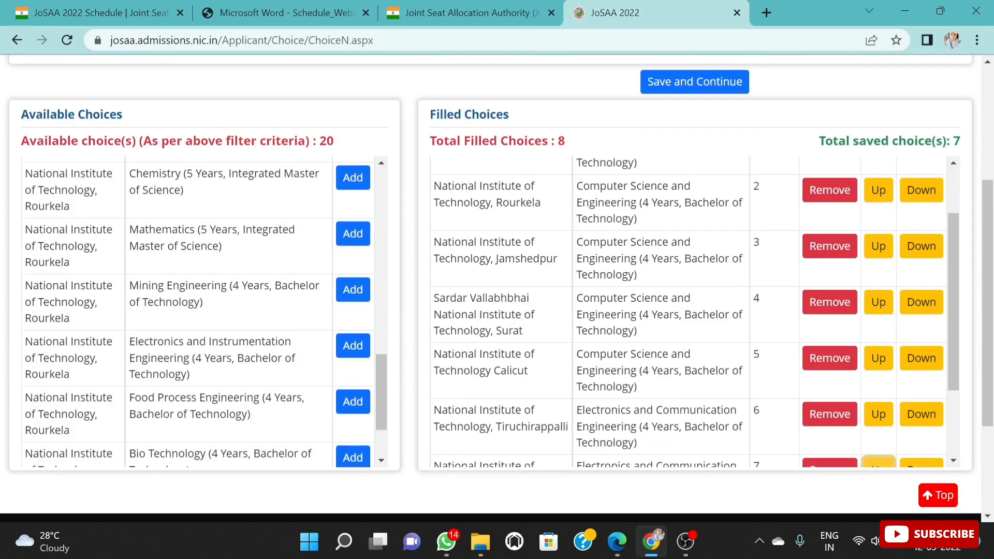
Step: Filter the available choices by Sardar Vallabhbhai National Institute of Technology, Surat and add its four-year Electronics and Communication Engineering program to the filled choices
scroll(729, 302, up, 2)
scroll(729, 301, up, 4)
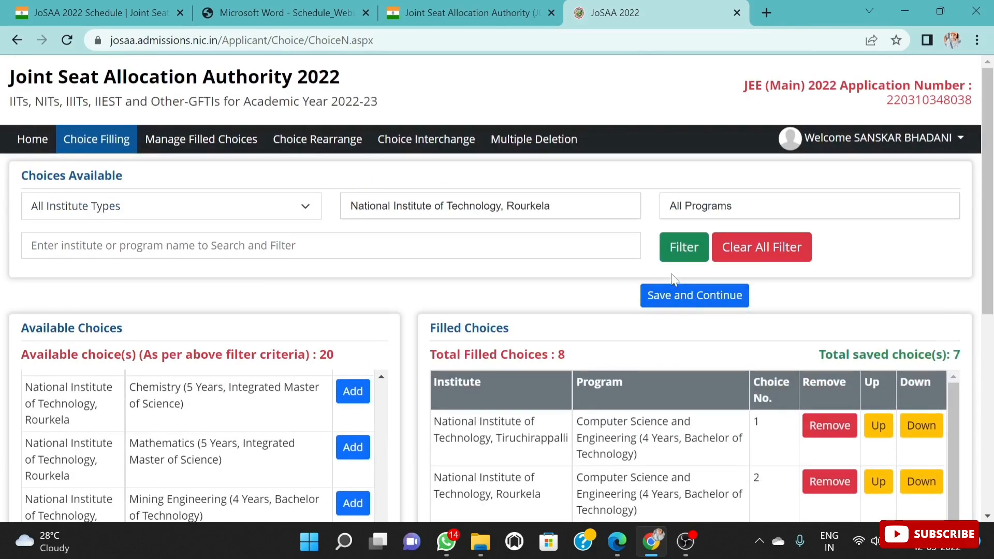
click(599, 217)
text(S)
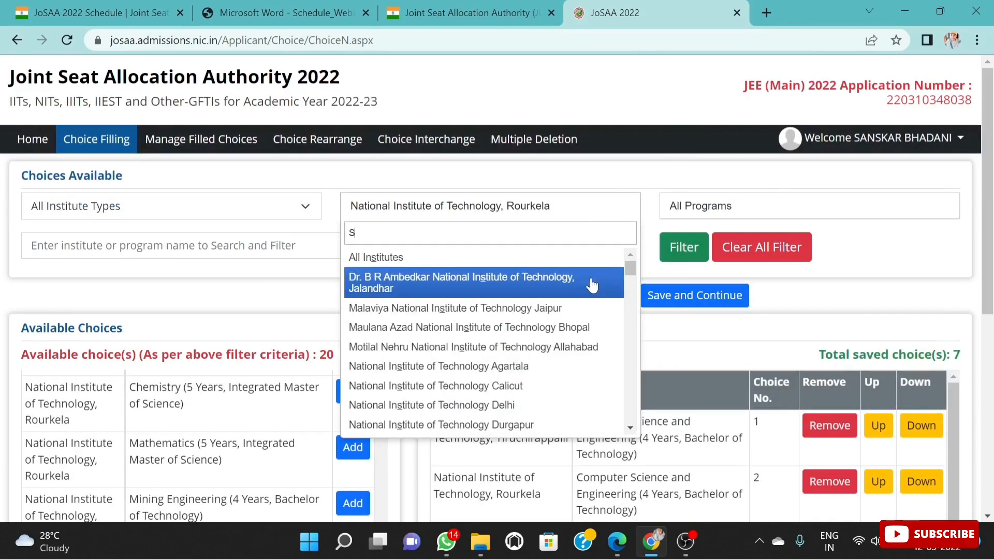
text(URA)
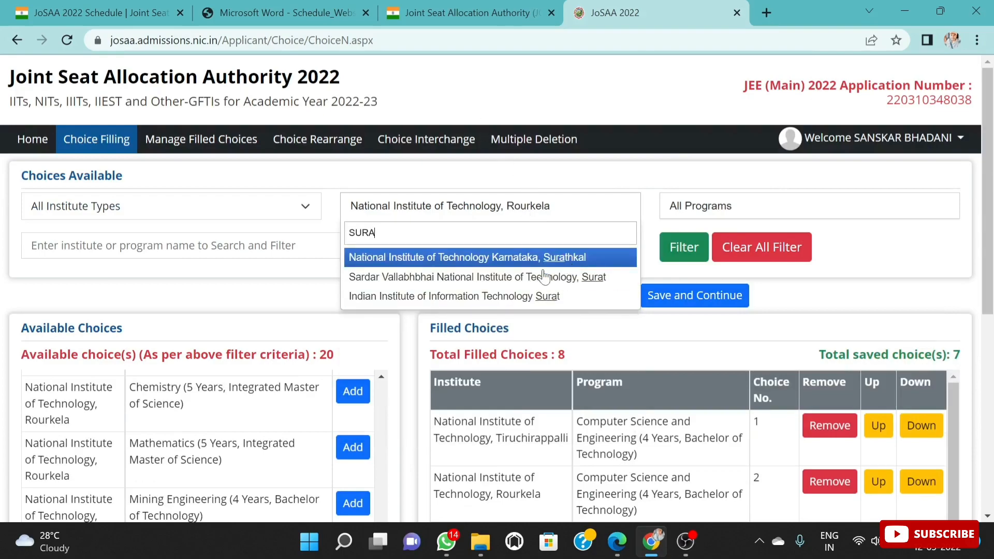
click(517, 279)
scroll(363, 321, down, 3)
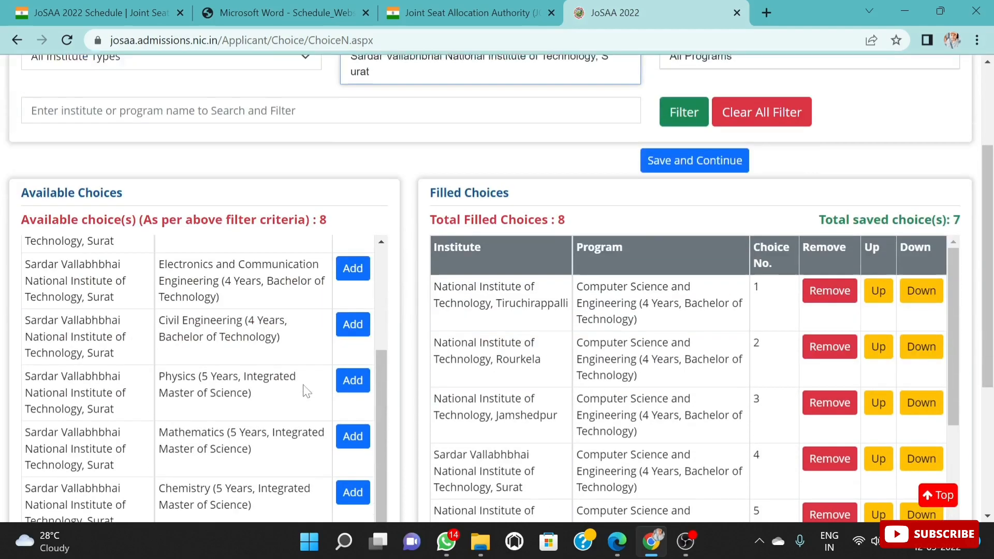
click(356, 264)
scroll(750, 434, down, 7)
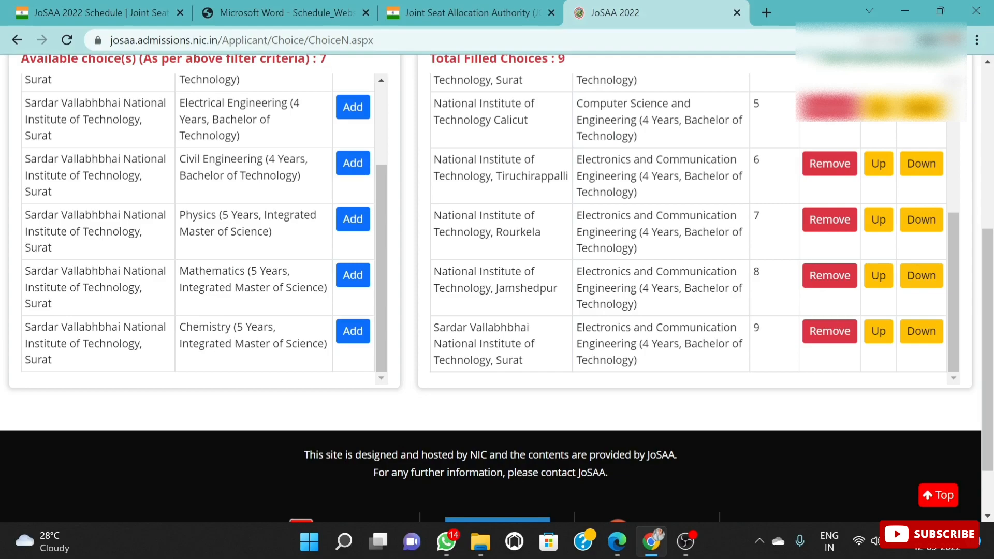
scroll(747, 338, up, 5)
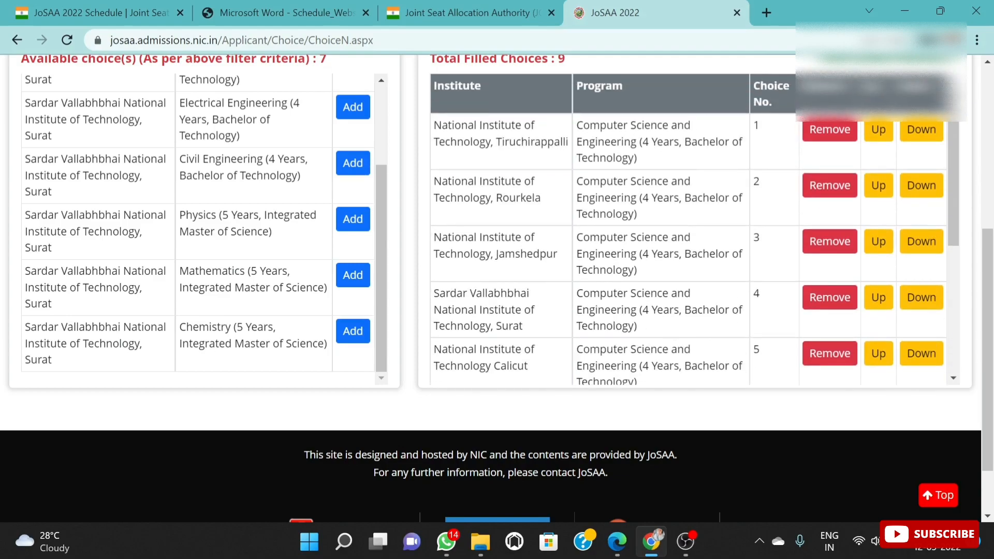
scroll(690, 228, down, 3)
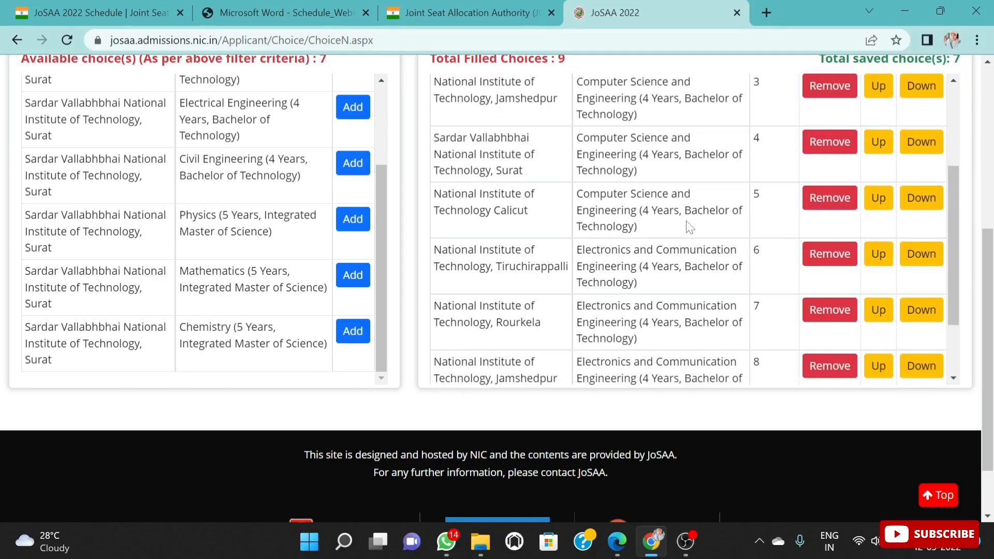
Step: Filter the available choices by National Institute of Technology Calicut and add its four-year Electronics and Communication Engineering program to the filled choices
scroll(721, 244, up, 8)
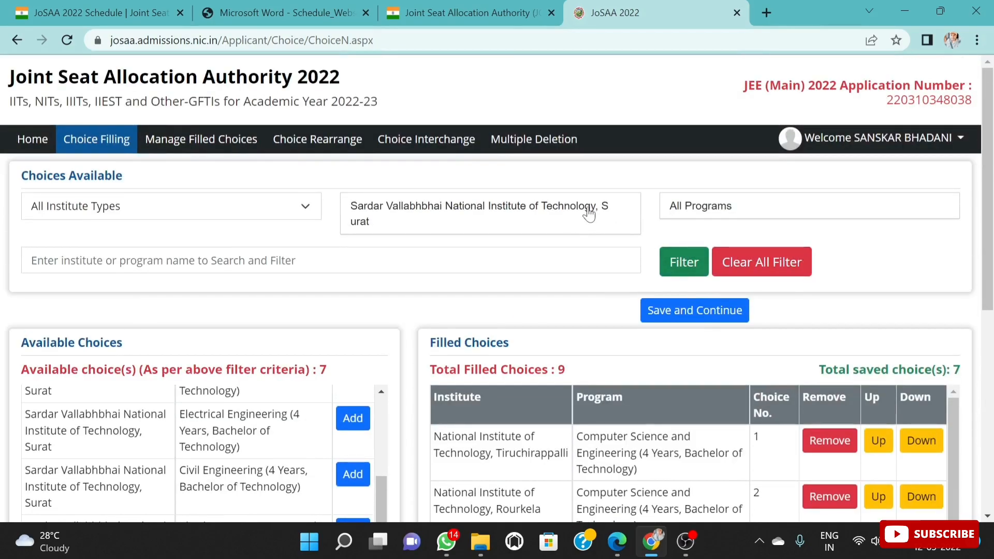
click(590, 212)
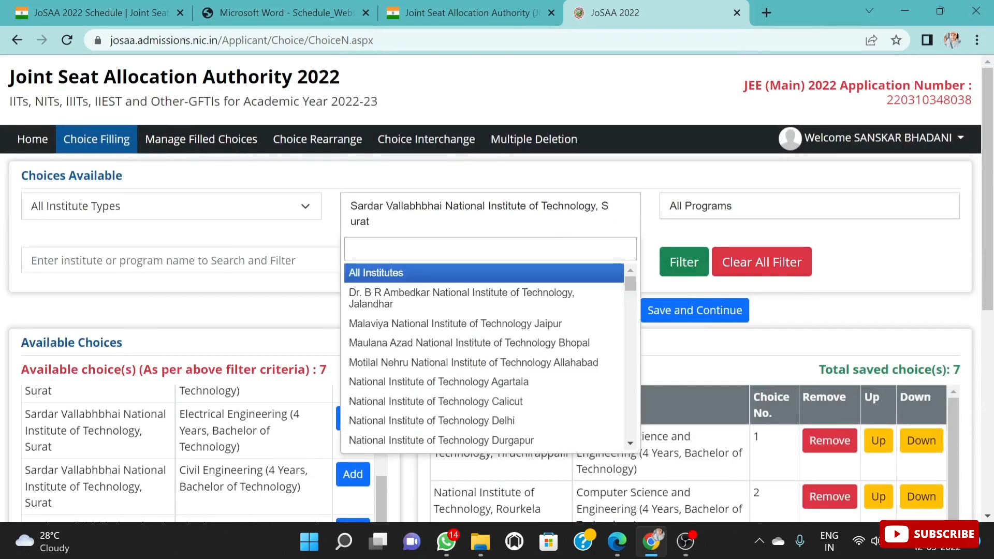
text(CALI)
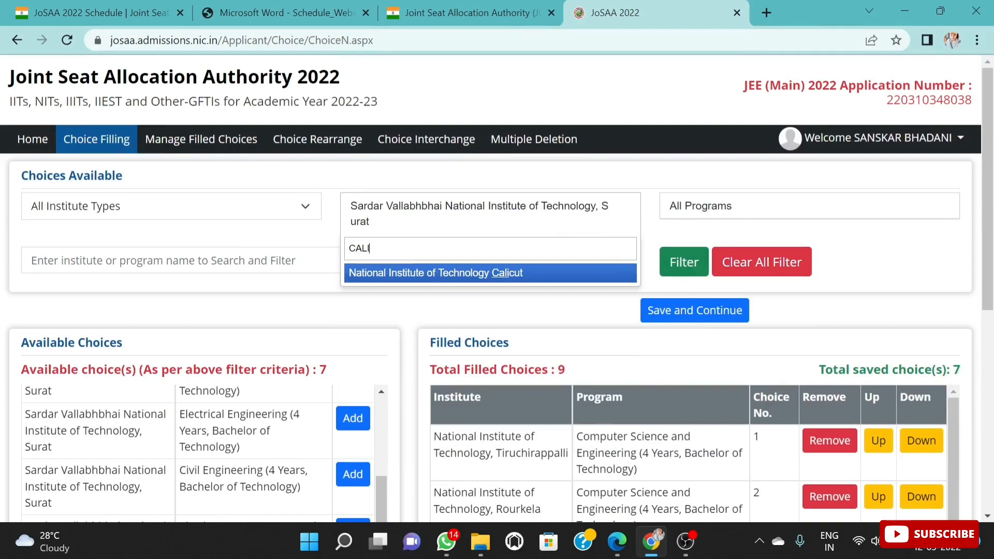
click(526, 278)
scroll(269, 434, down, 3)
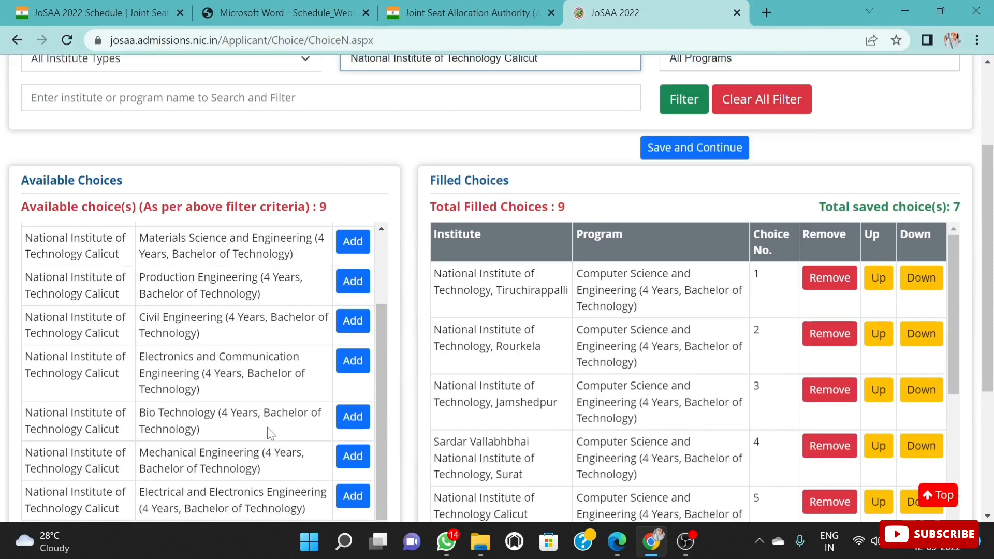
scroll(275, 409, down, 3)
scroll(285, 322, up, 2)
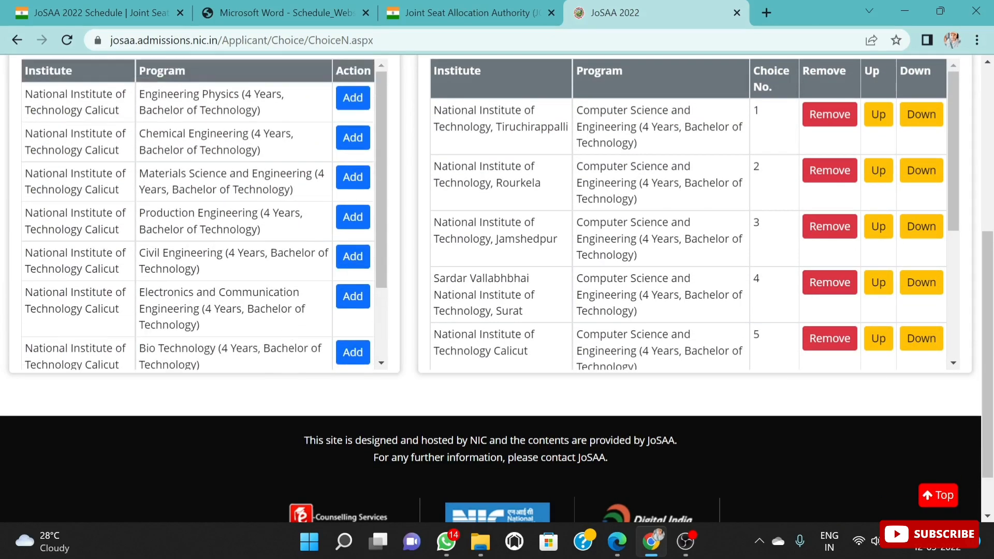
click(344, 296)
Step: Review the preference order of the Computer Science and Electronics and Communication Engineering entries in the Filled Choices list from first to last
scroll(695, 248, down, 5)
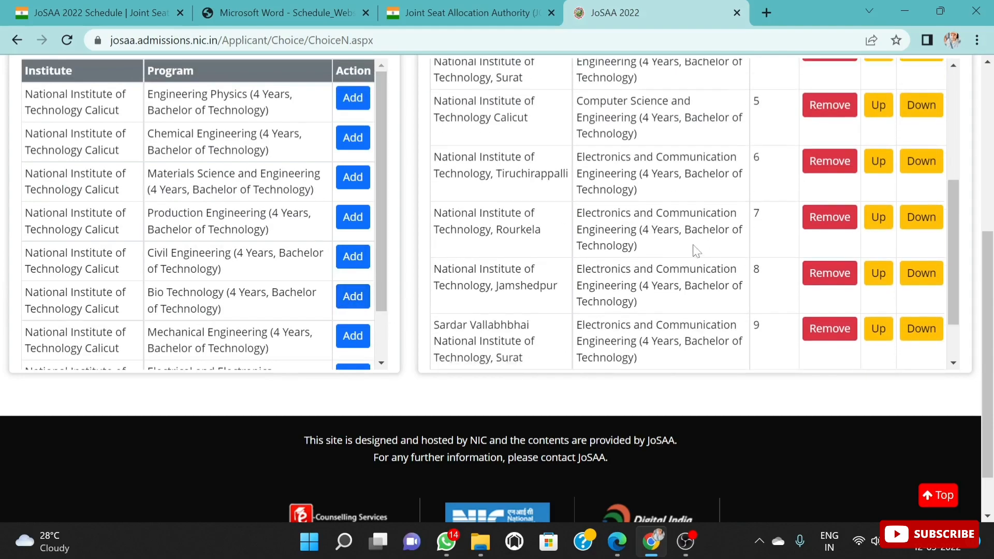
scroll(491, 234, down, 1)
scroll(779, 262, up, 10)
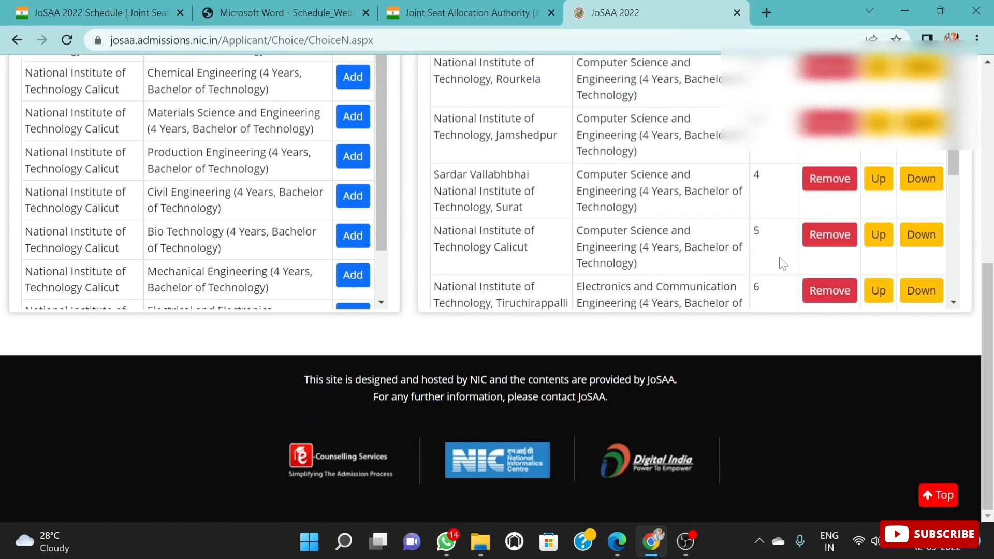
scroll(694, 326, down, 1)
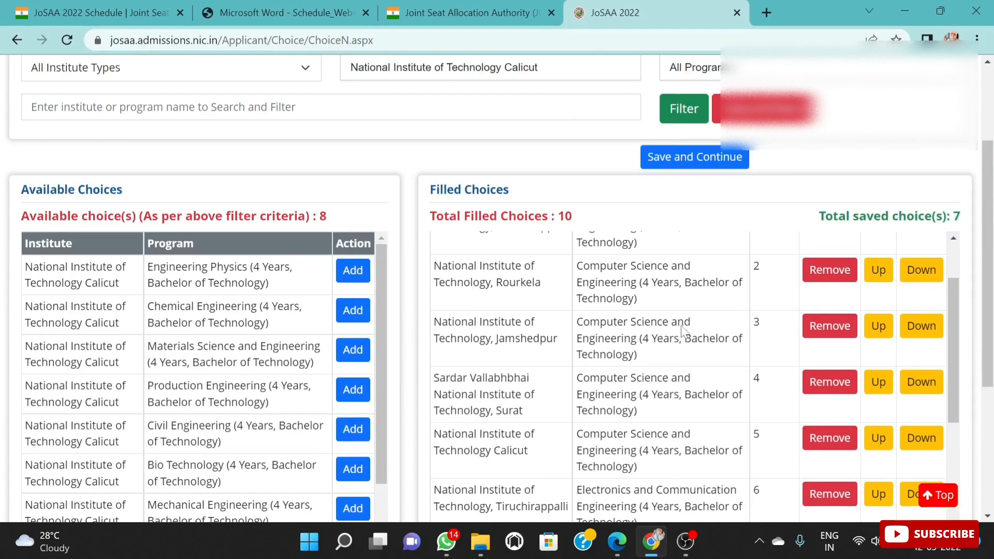
scroll(683, 333, up, 1)
scroll(683, 334, down, 1)
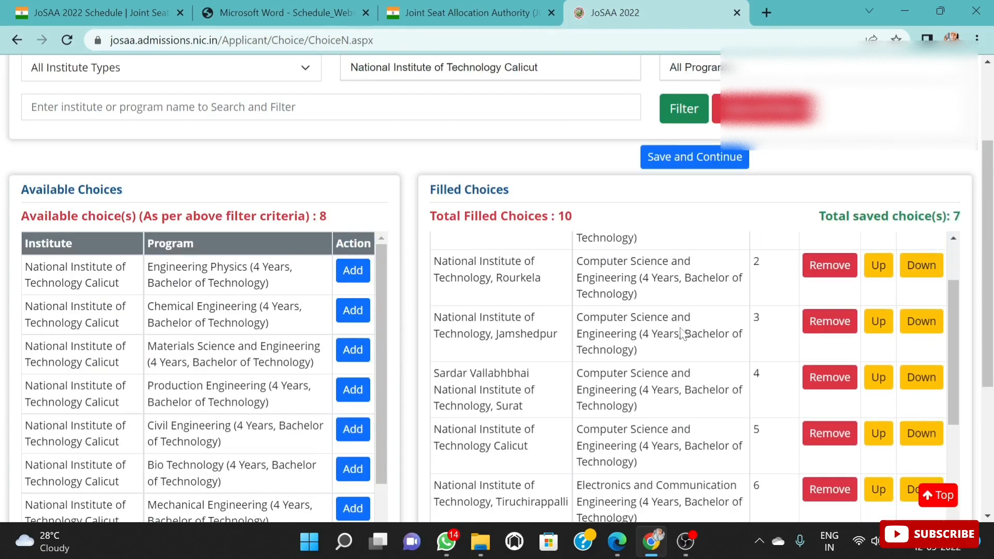
scroll(671, 349, down, 5)
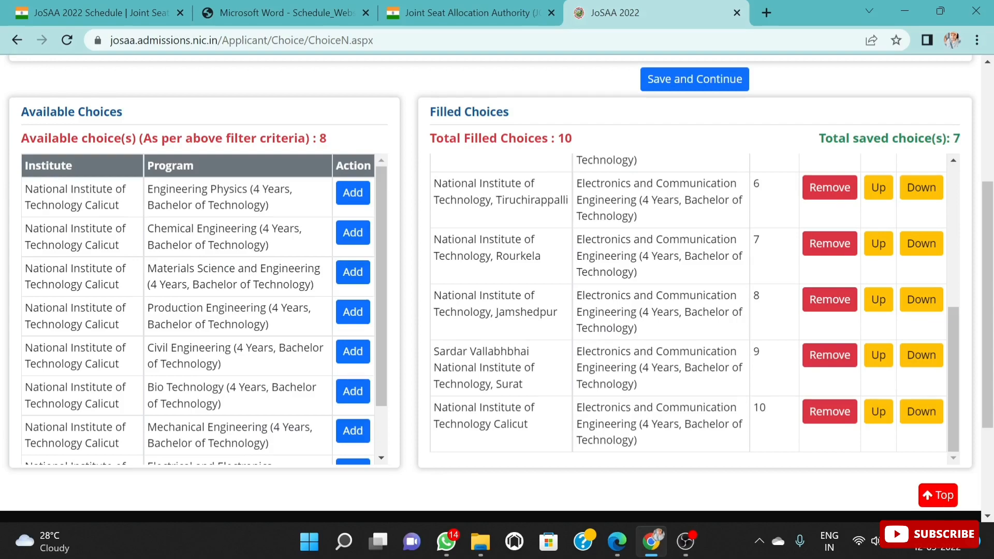
scroll(738, 269, up, 6)
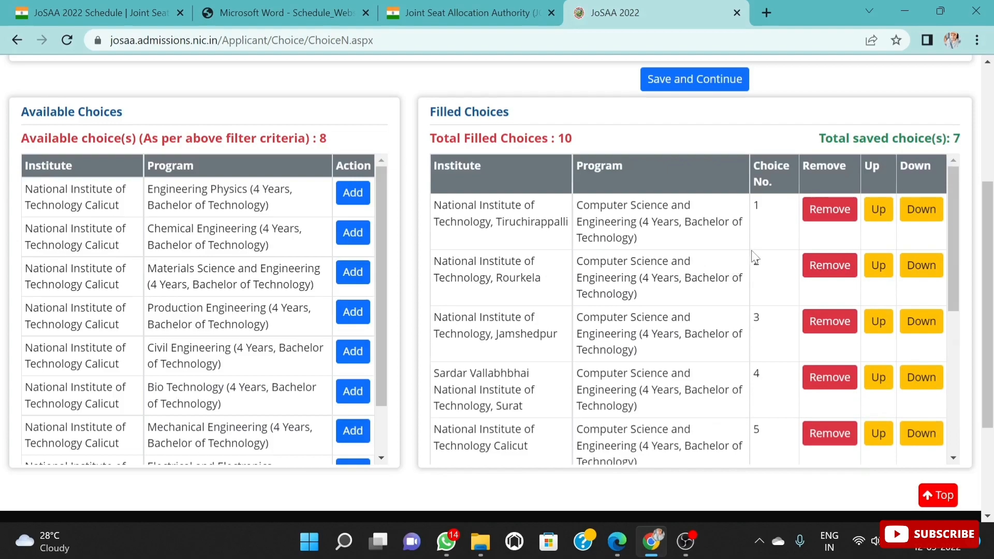
scroll(632, 255, down, 2)
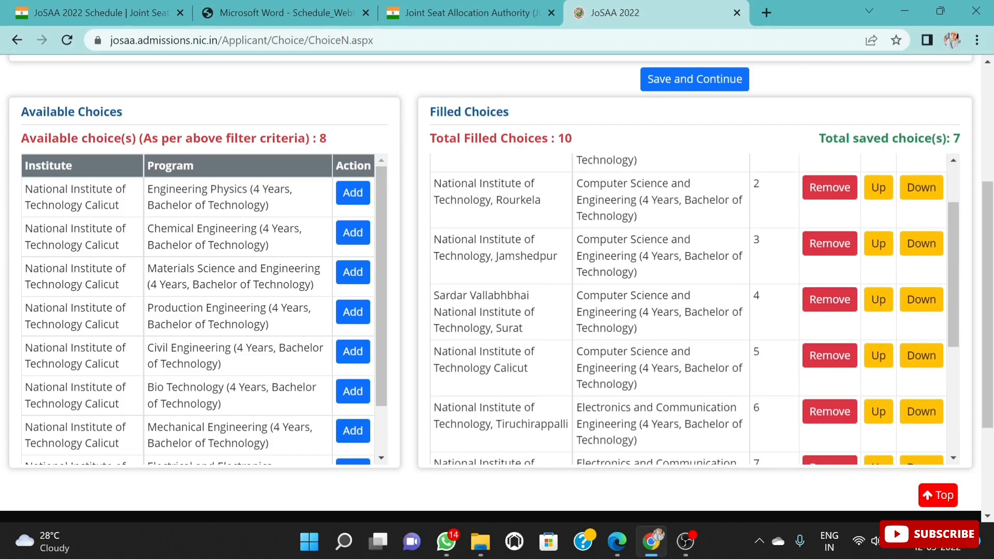
scroll(689, 311, up, 2)
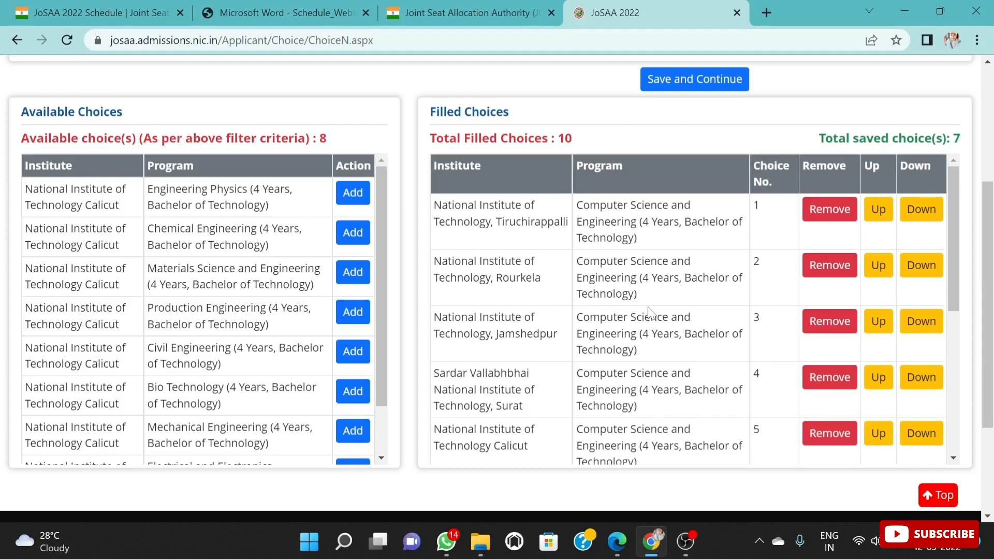
scroll(647, 311, down, 2)
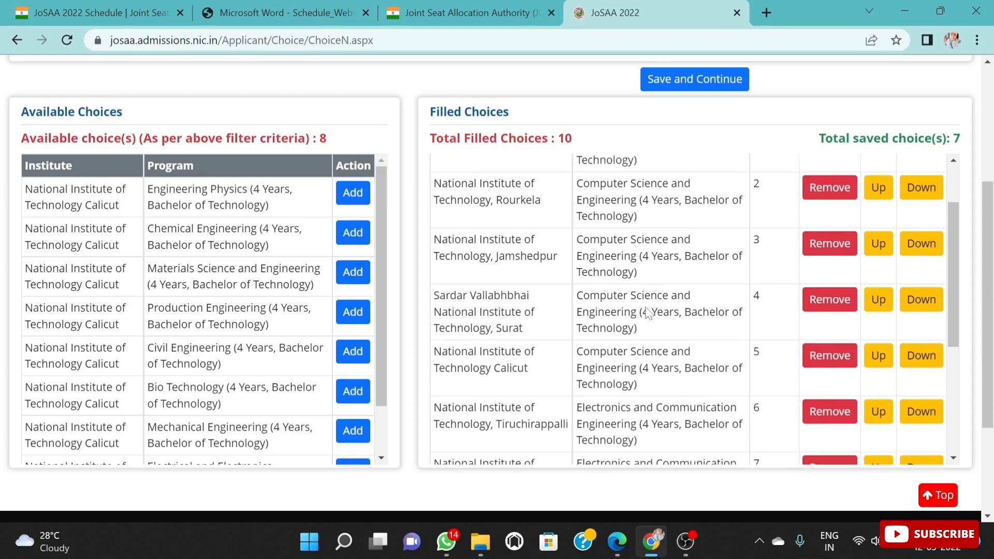
scroll(644, 313, up, 2)
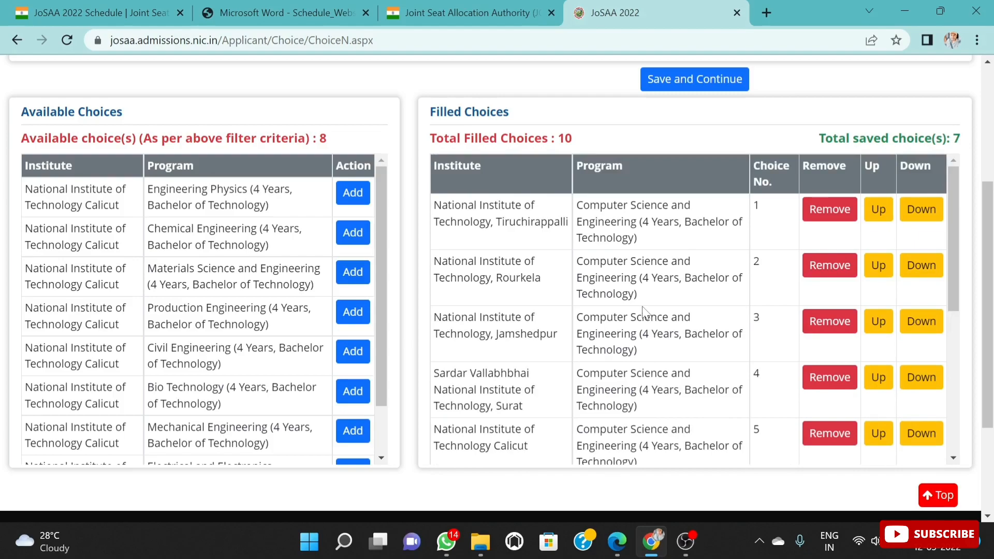
scroll(645, 312, down, 4)
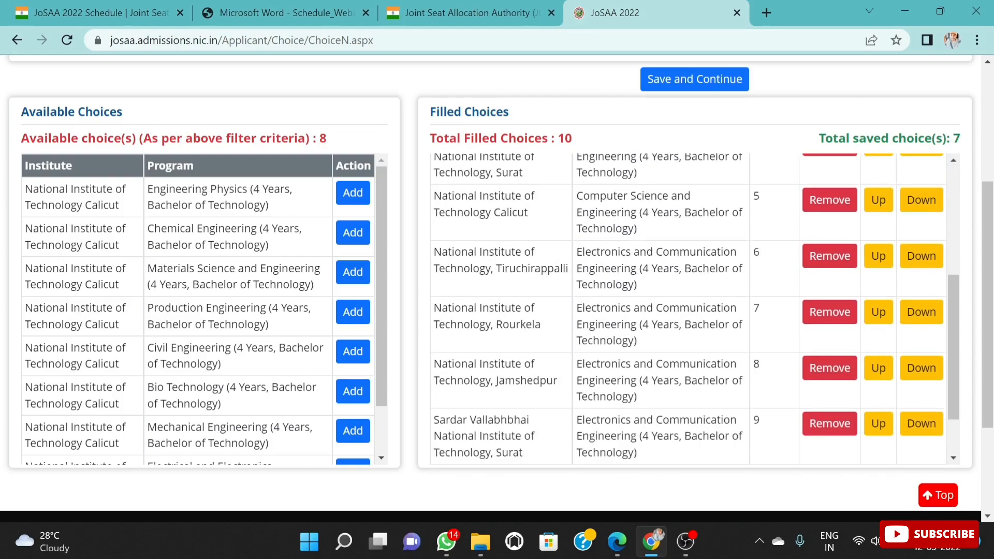
scroll(720, 282, up, 4)
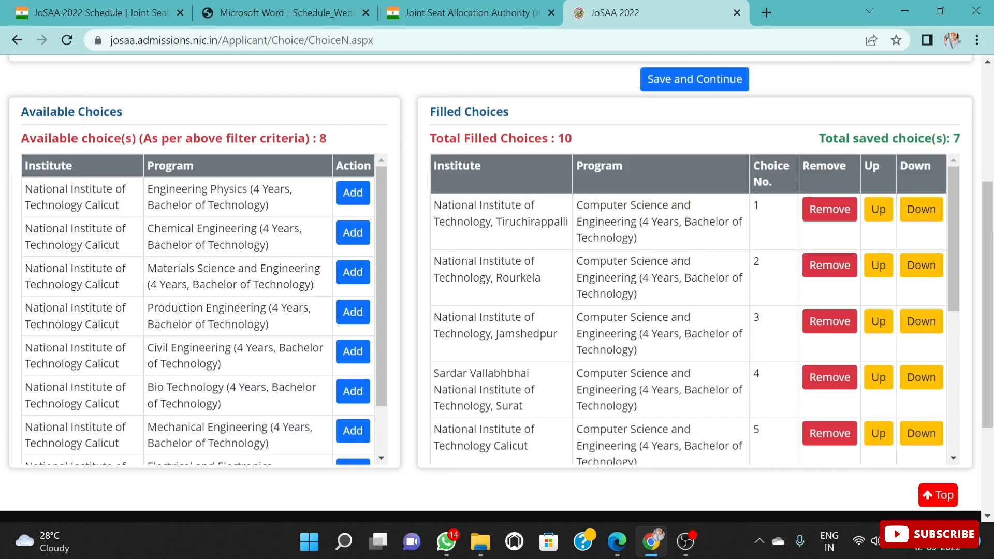
scroll(651, 237, down, 3)
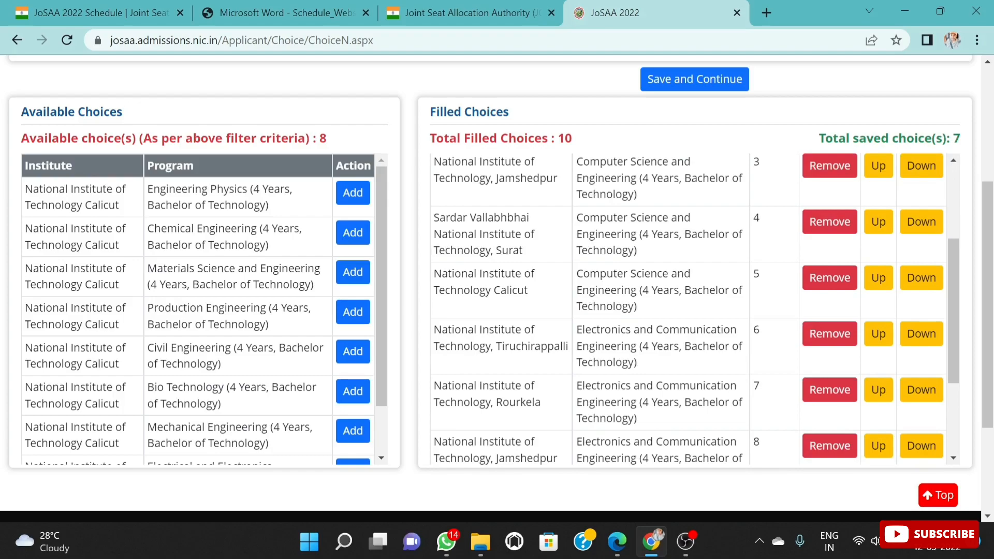
scroll(665, 285, down, 5)
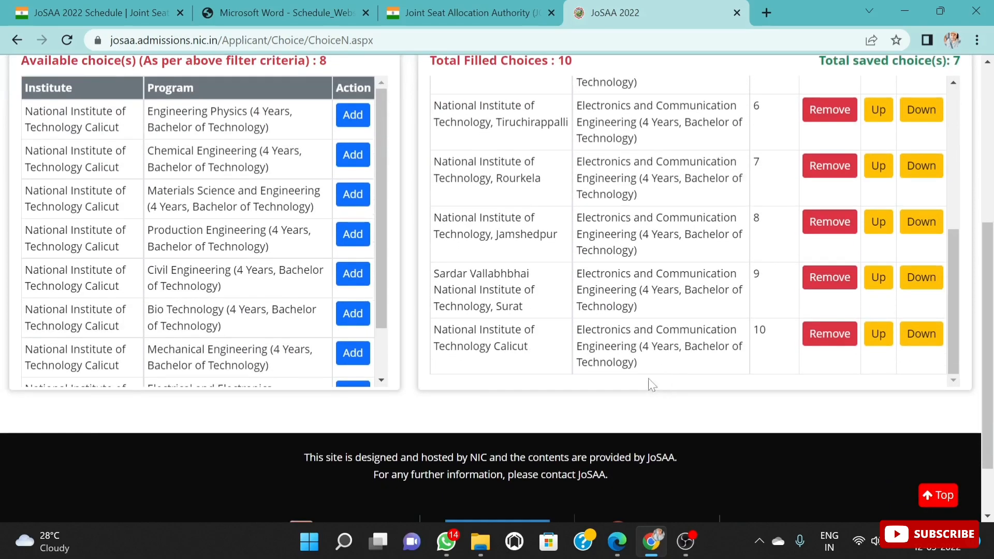
scroll(673, 326, up, 2)
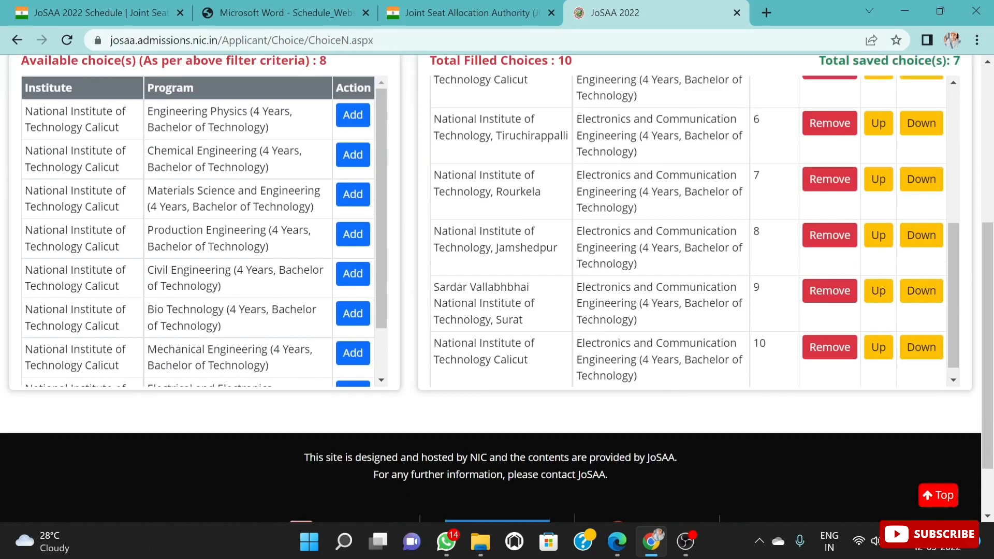
scroll(642, 293, up, 2)
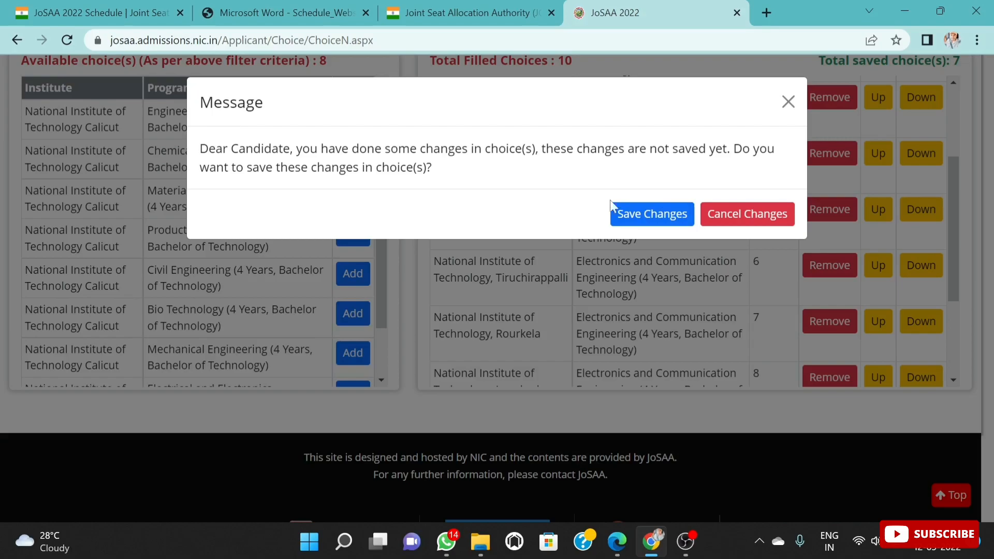
Step: Save the pending changes to the filled choices and dismiss the save message
click(655, 217)
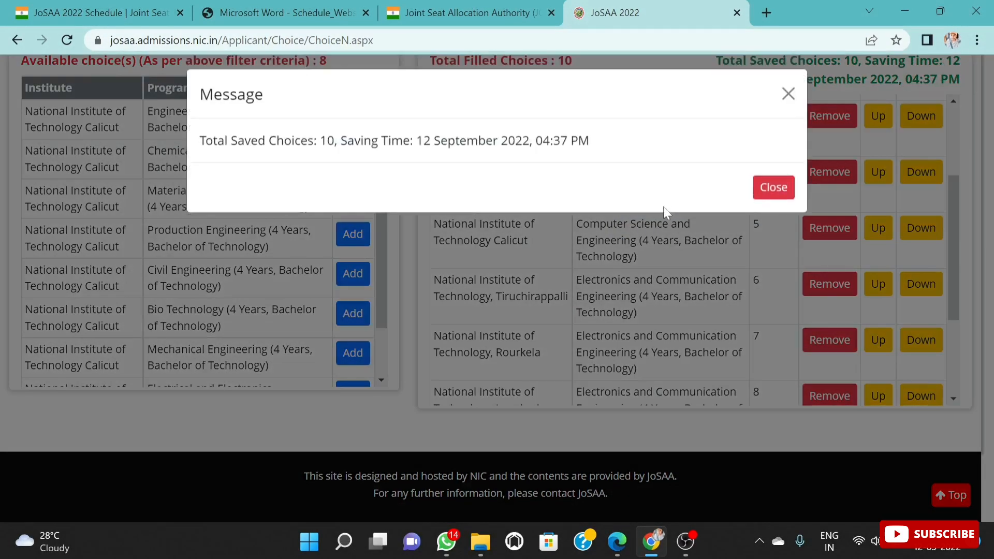
click(771, 195)
Step: Filter the available choices by National Institute of Technology, Tiruchirappalli
scroll(664, 203, up, 5)
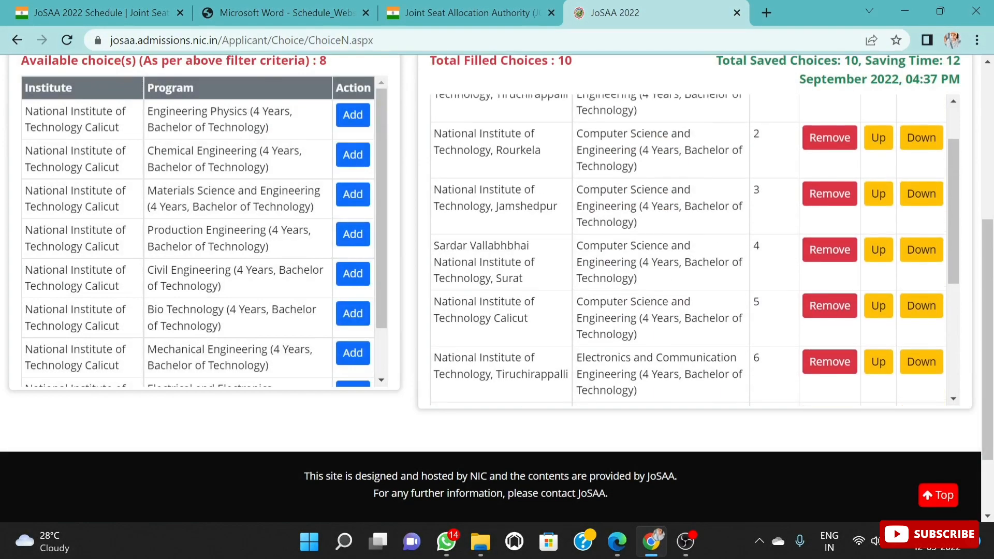
scroll(665, 198, up, 4)
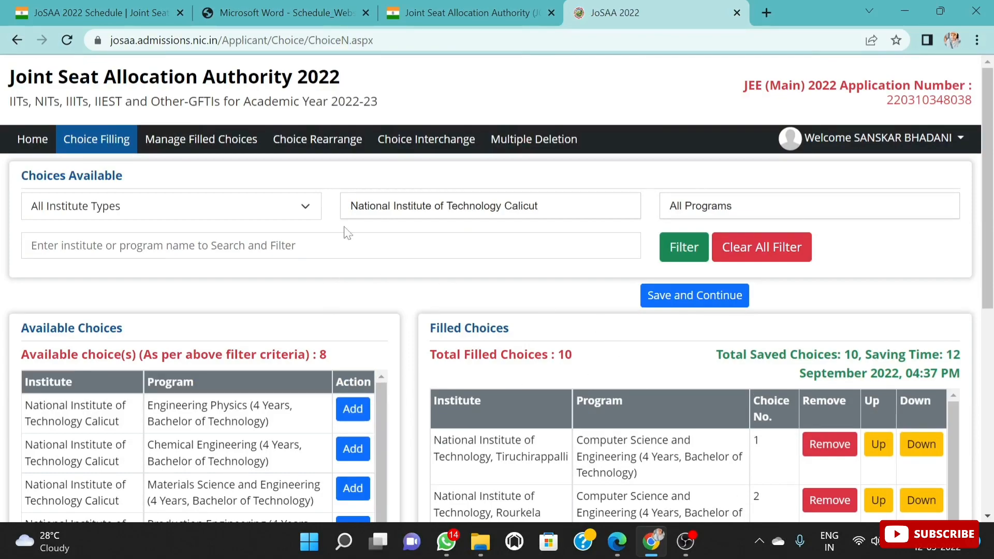
scroll(564, 309, down, 4)
scroll(547, 275, up, 1)
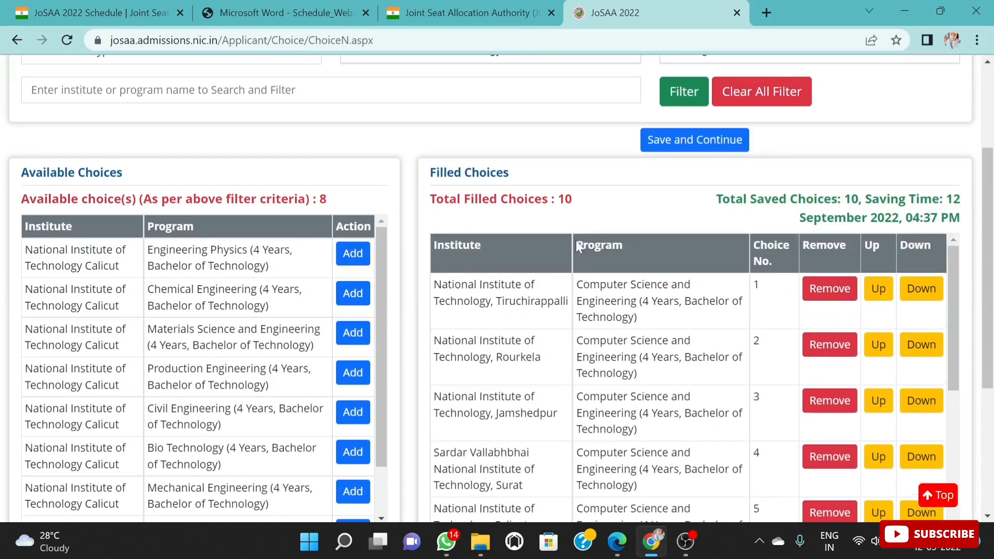
scroll(595, 254, up, 2)
scroll(541, 352, down, 2)
scroll(518, 290, up, 3)
click(592, 213)
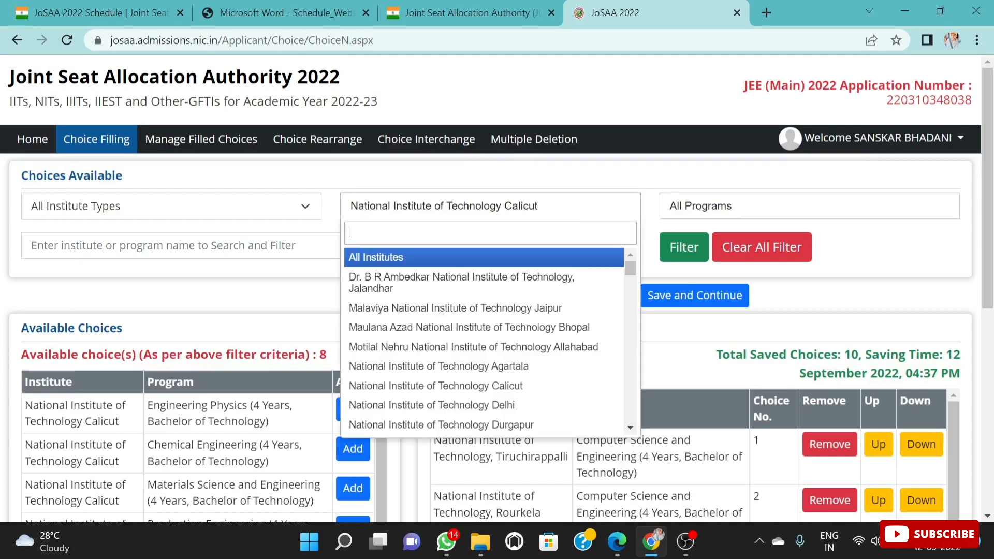
text(T)
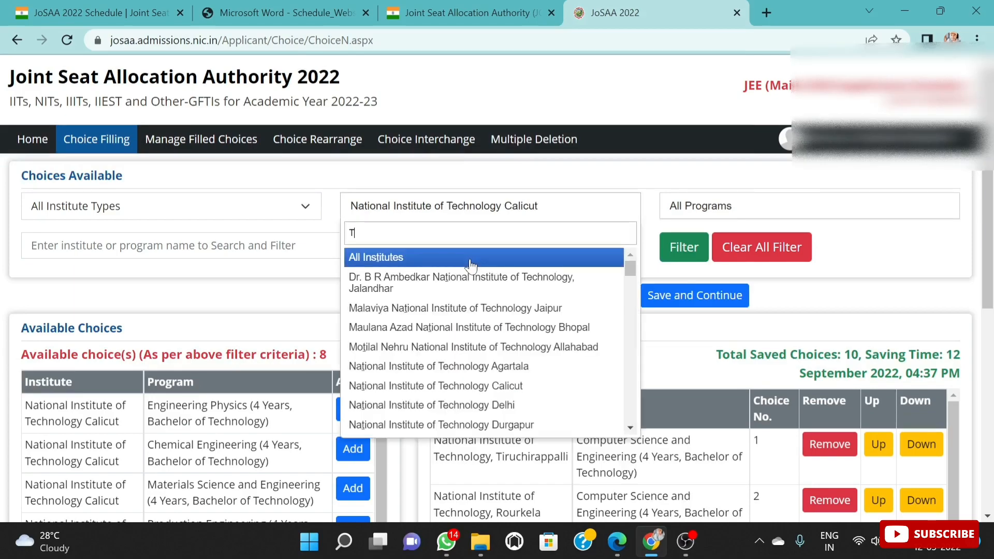
text(IRU)
click(544, 257)
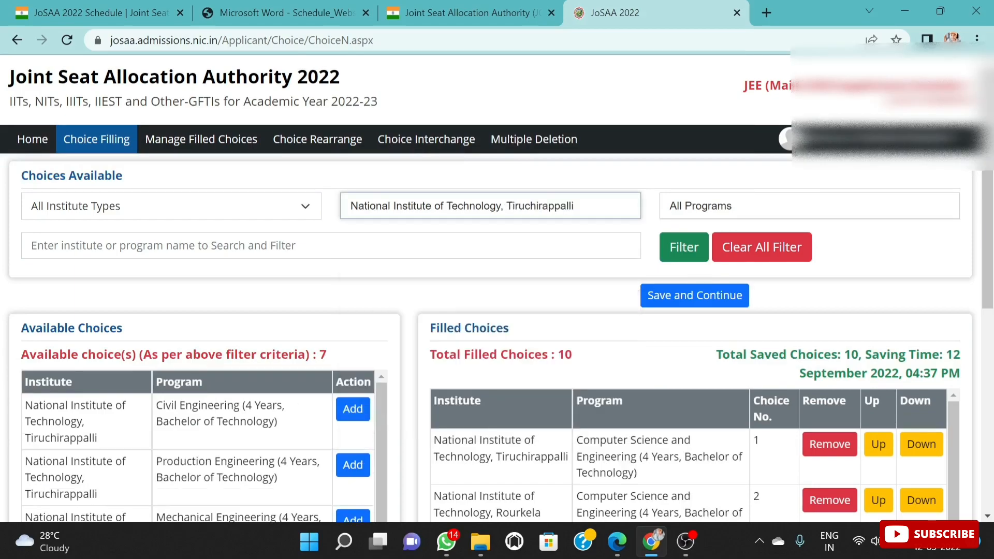
Step: Add the four-year Electrical and Electronics Engineering program of National Institute of Technology, Tiruchirappalli to the filled choices
scroll(388, 327, down, 3)
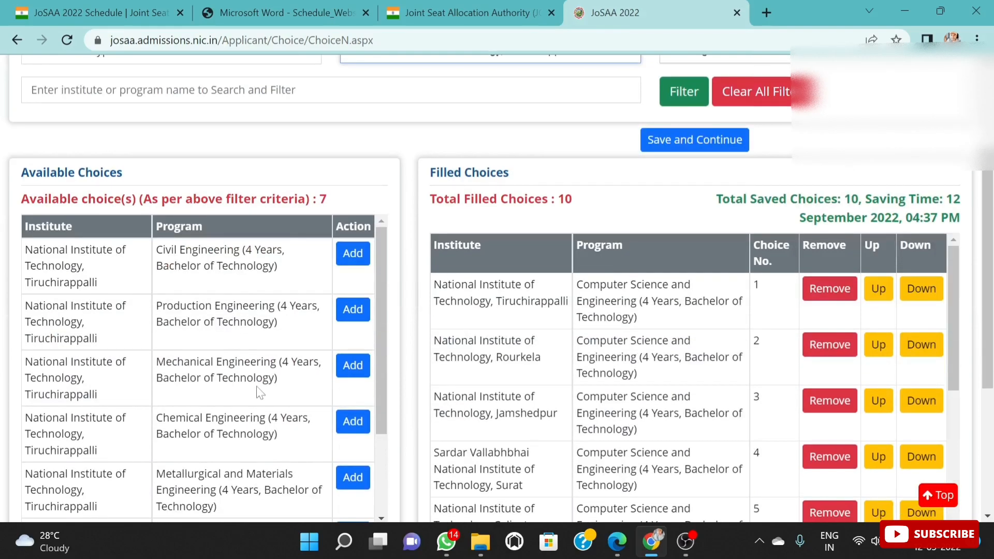
scroll(259, 393, down, 2)
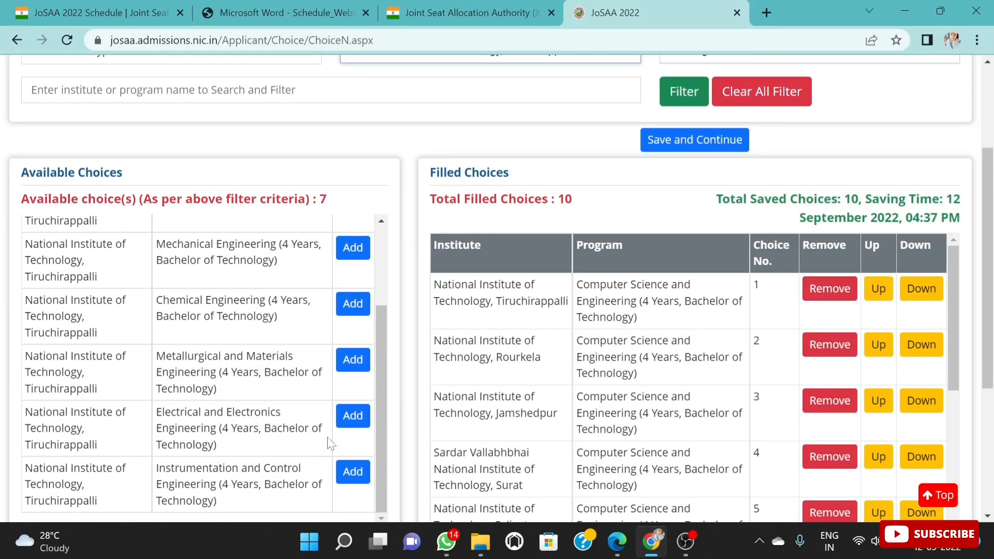
click(353, 416)
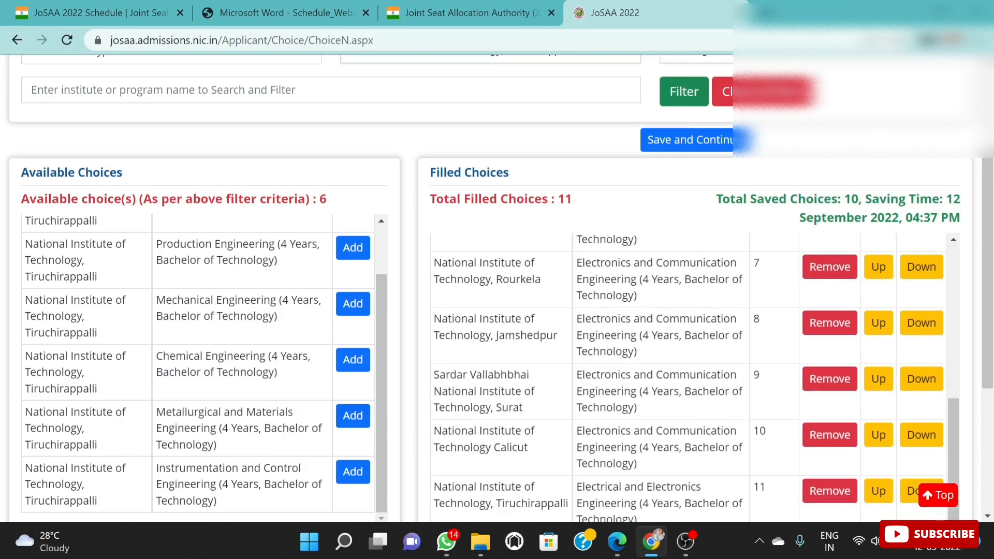
scroll(673, 362, down, 4)
scroll(673, 233, up, 5)
scroll(596, 383, up, 8)
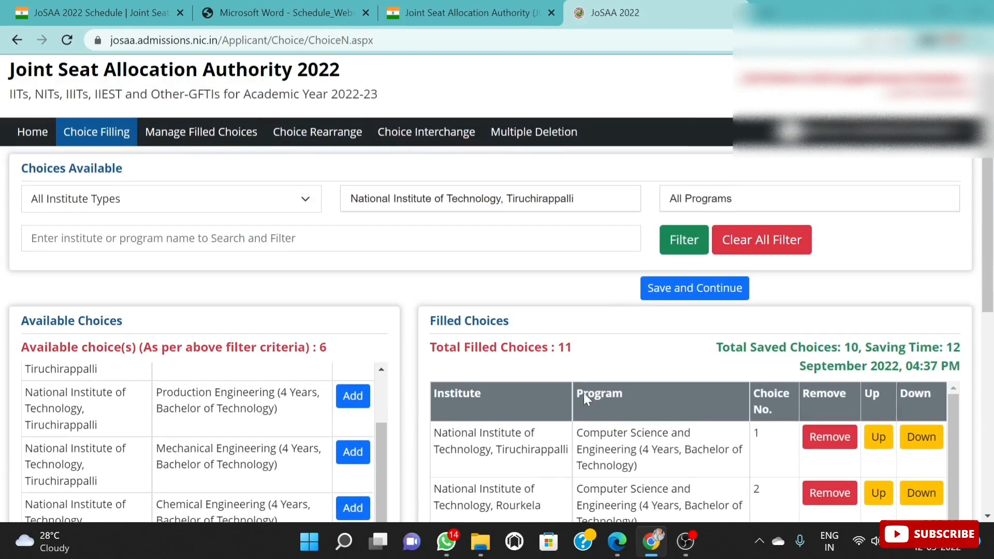
Step: Filter the available choices by National Institute of Technology, Rourkela
scroll(585, 399, down, 1)
scroll(580, 445, up, 1)
click(584, 203)
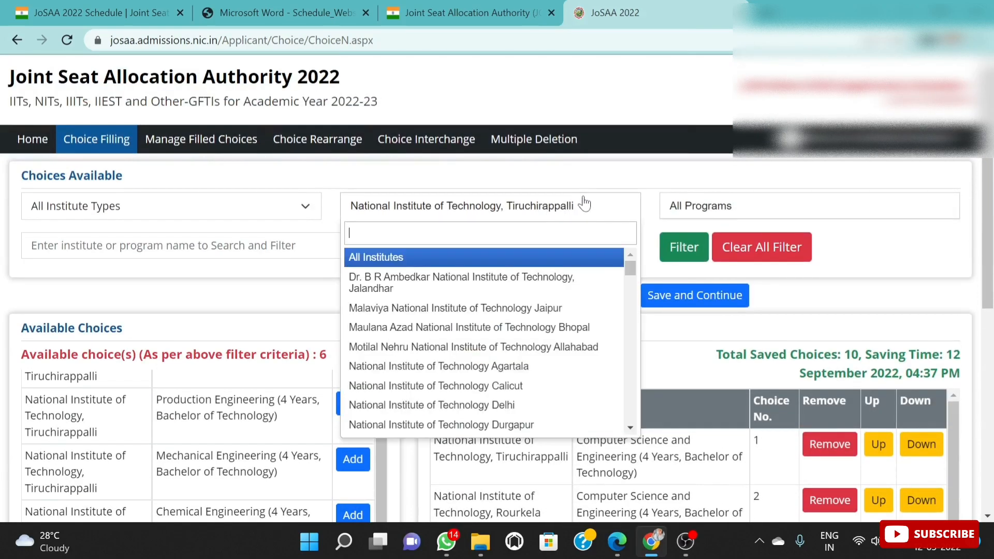
text(ROU)
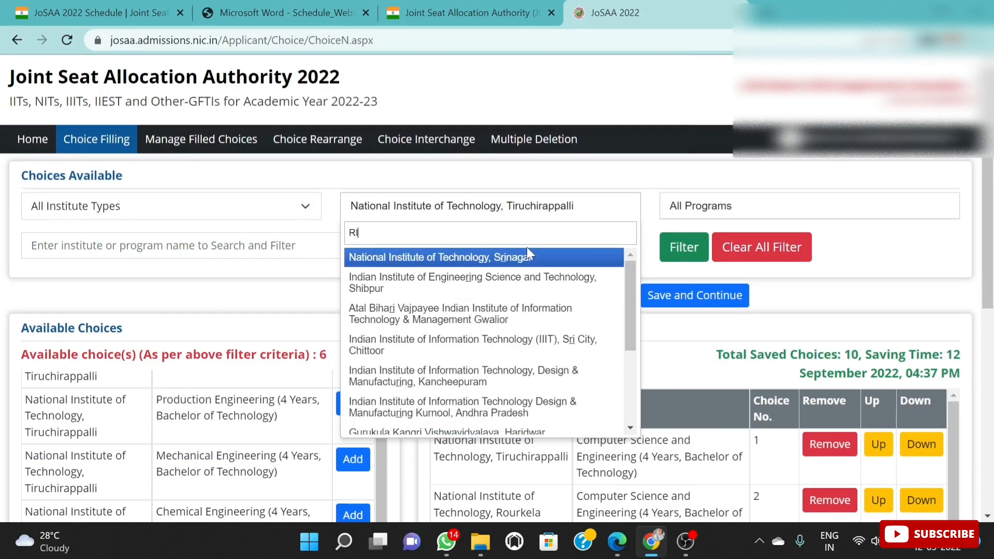
text(R)
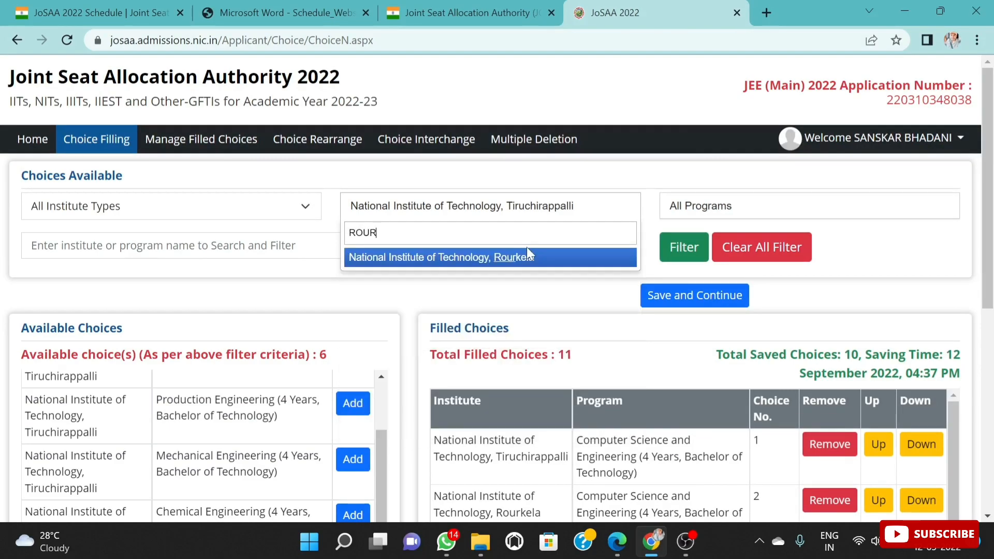
click(506, 258)
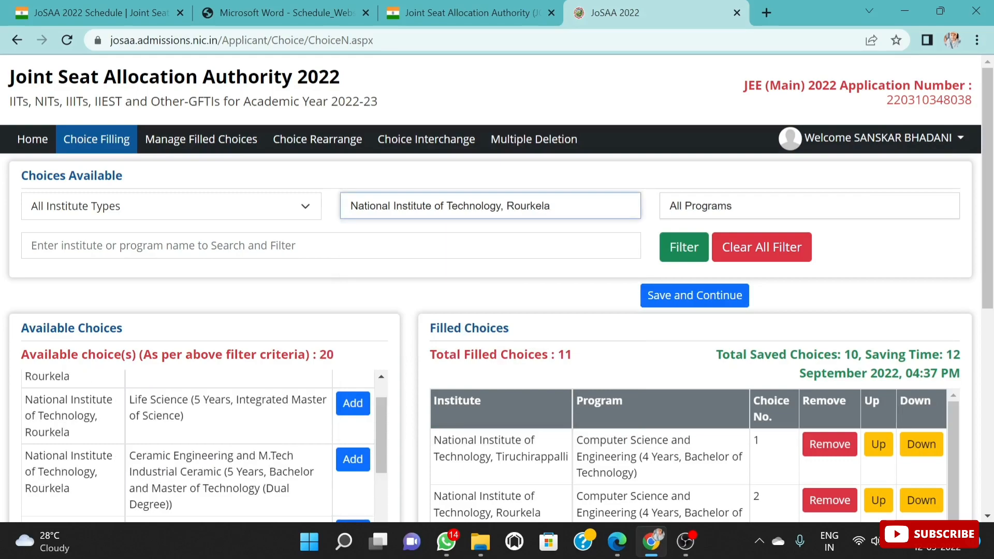
Step: Add the four-year Electrical Engineering program of National Institute of Technology, Rourkela to the filled choices
scroll(557, 299, down, 3)
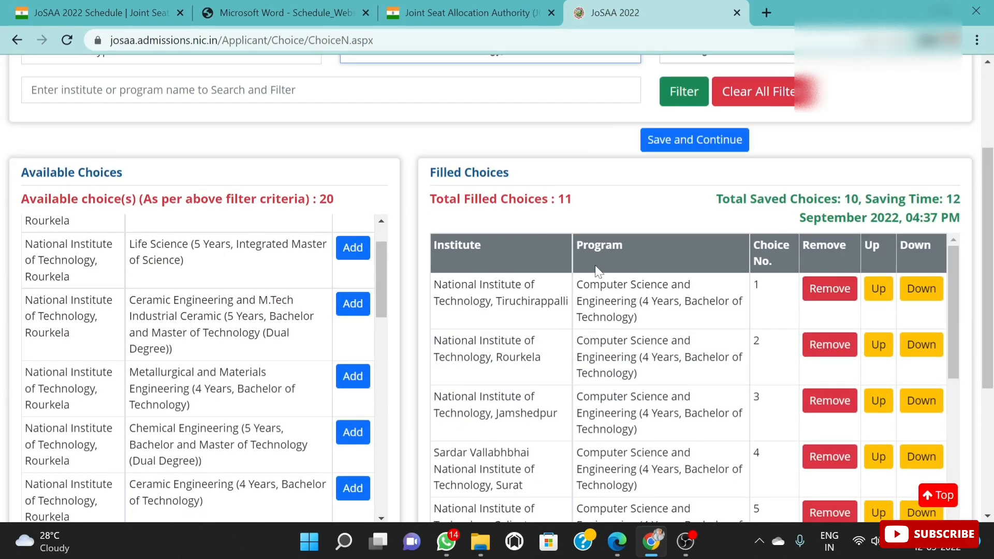
scroll(596, 271, down, 2)
scroll(660, 414, down, 6)
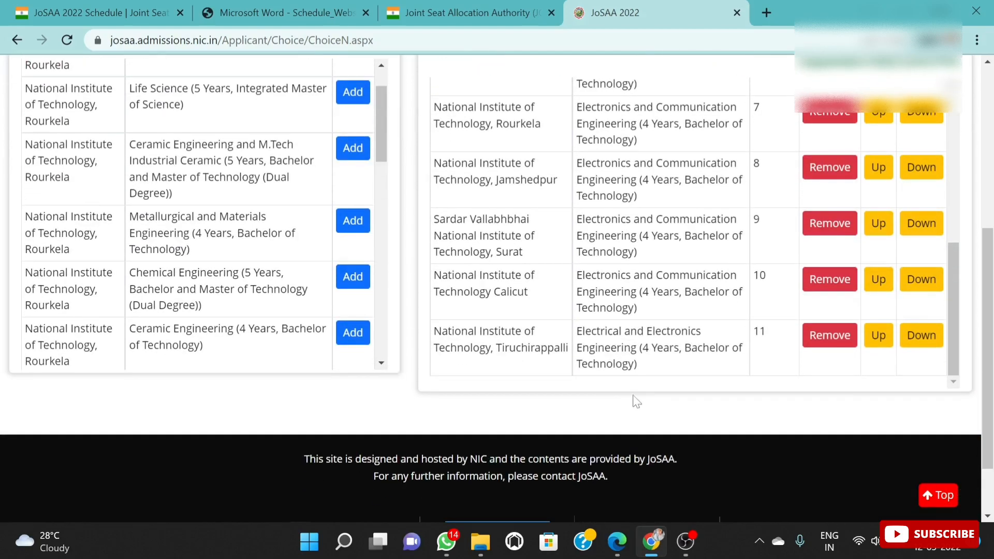
scroll(544, 363, down, 1)
scroll(579, 333, up, 2)
scroll(249, 269, up, 3)
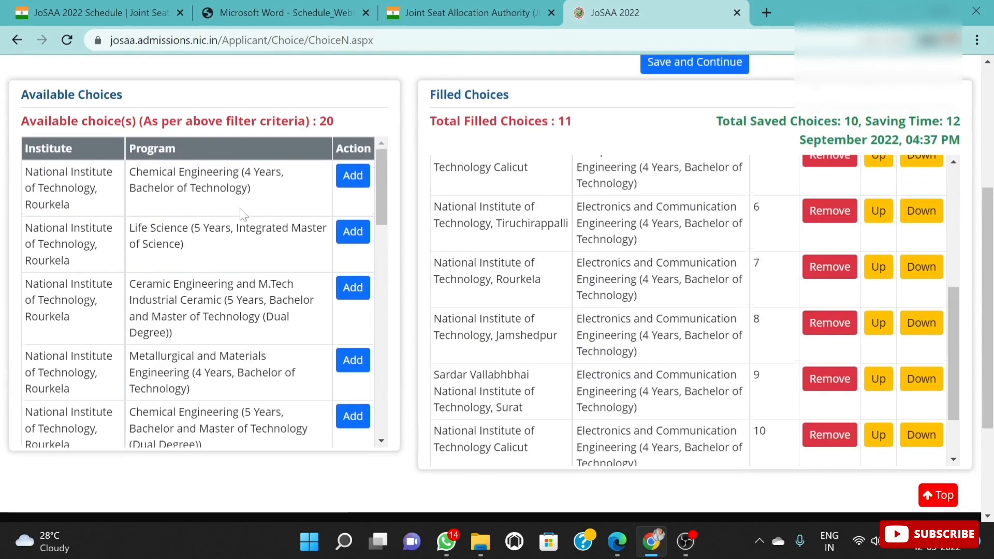
scroll(242, 274, down, 1)
scroll(243, 275, down, 5)
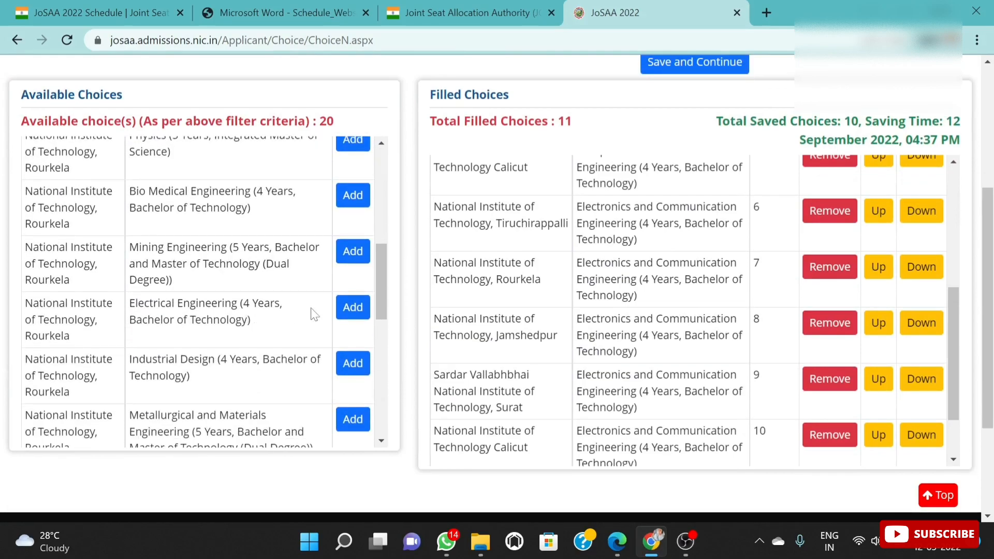
click(352, 308)
scroll(616, 379, down, 3)
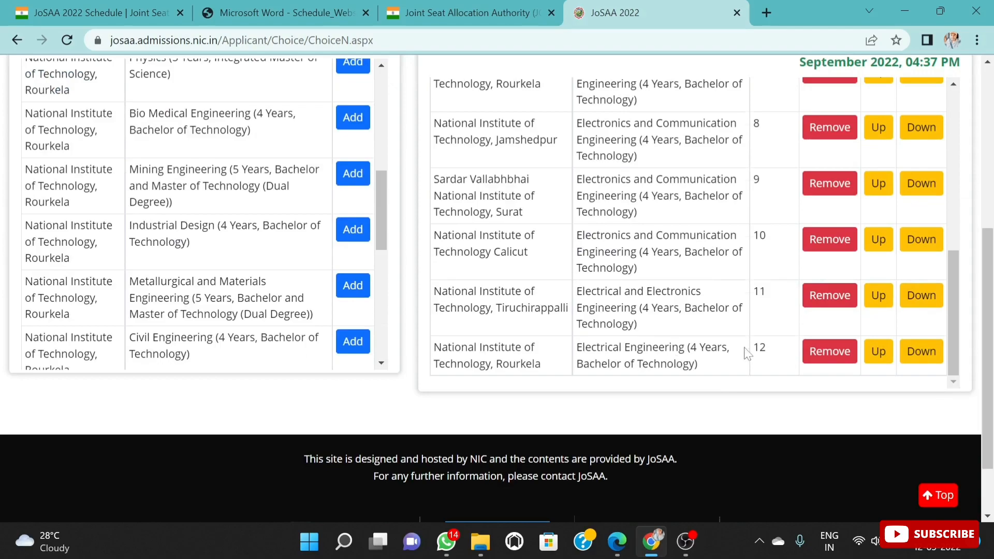
scroll(746, 358, up, 10)
scroll(654, 451, down, 3)
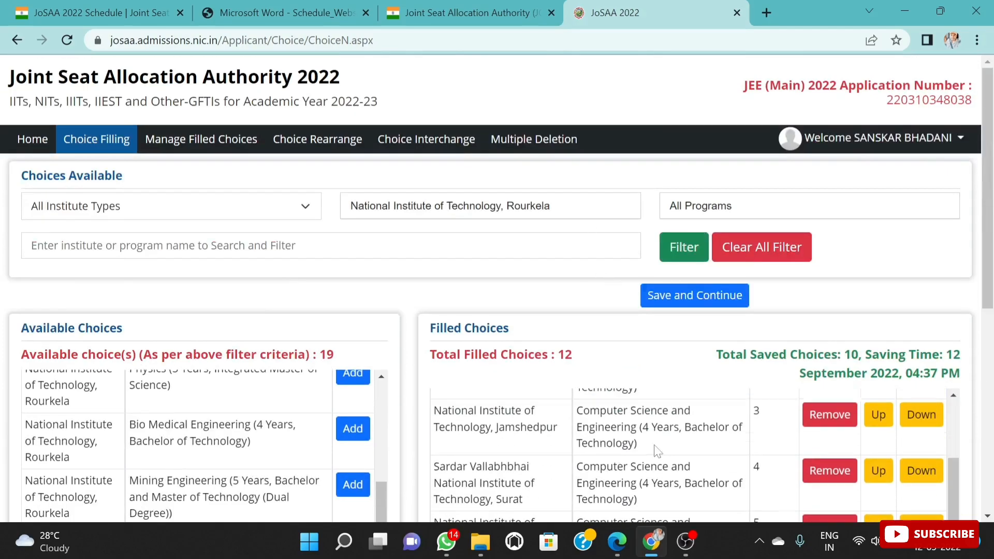
Step: Filter the available choices by National Institute of Technology, Jamshedpur and add its four-year Electrical Engineering program to the filled choices
click(584, 206)
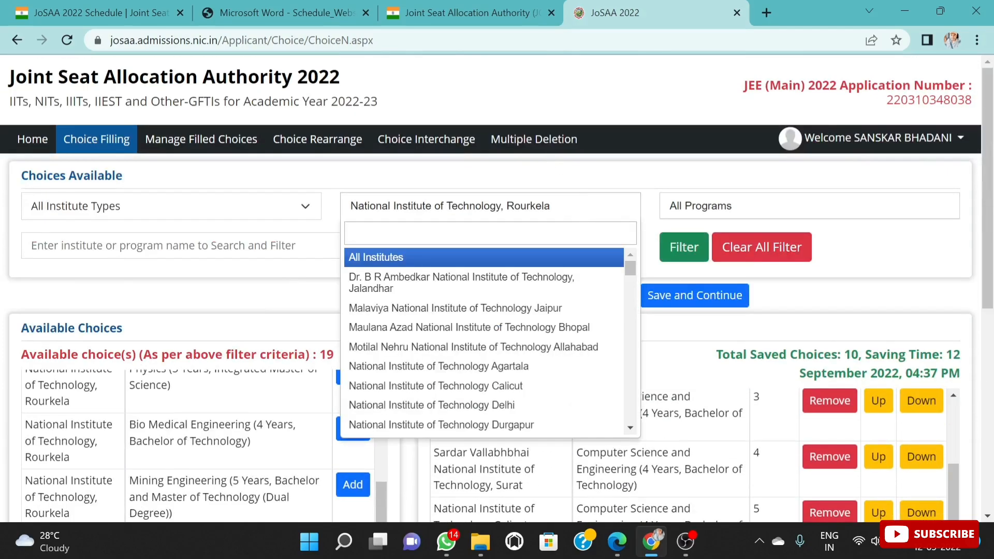
text(JAM)
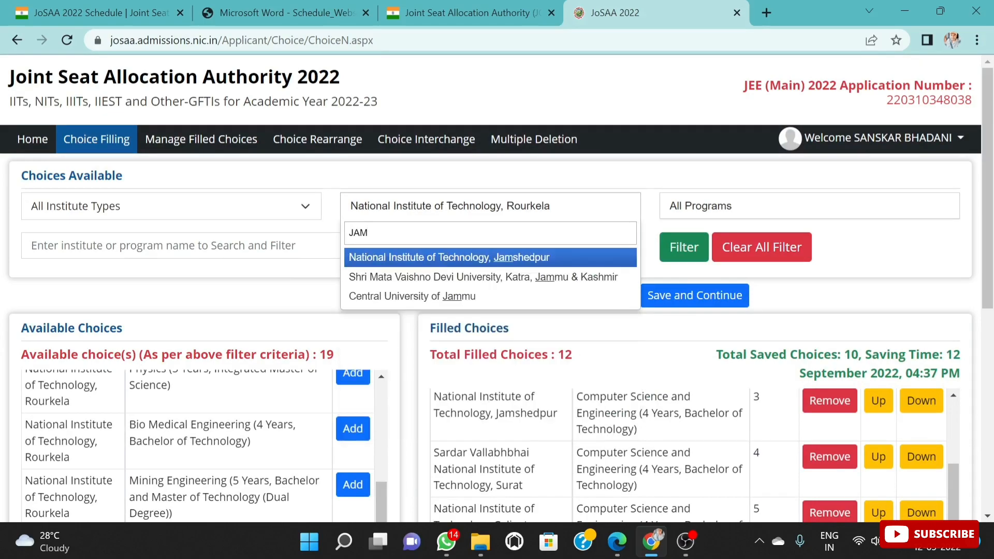
click(483, 258)
scroll(280, 416, down, 1)
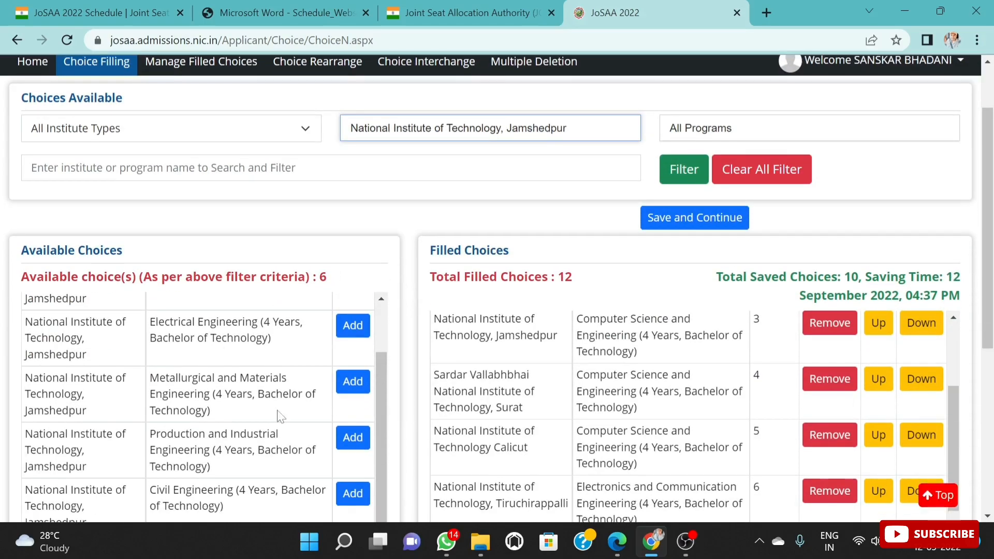
click(352, 327)
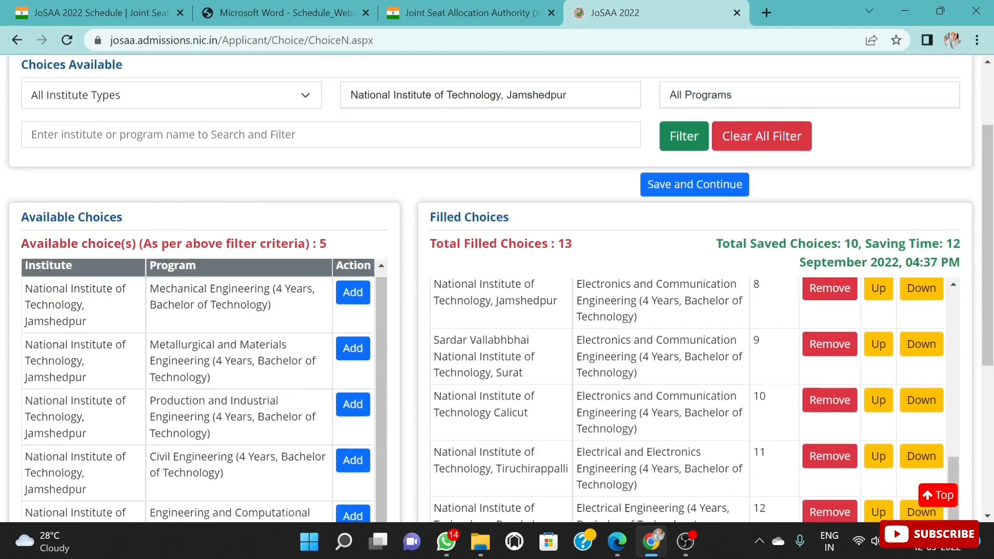
scroll(627, 455, down, 2)
scroll(627, 456, up, 8)
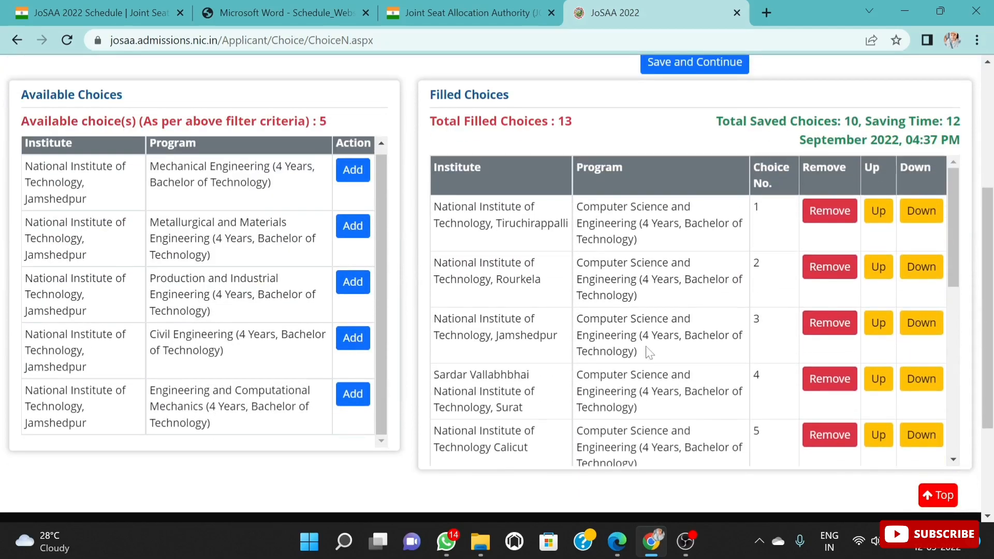
scroll(650, 352, up, 1)
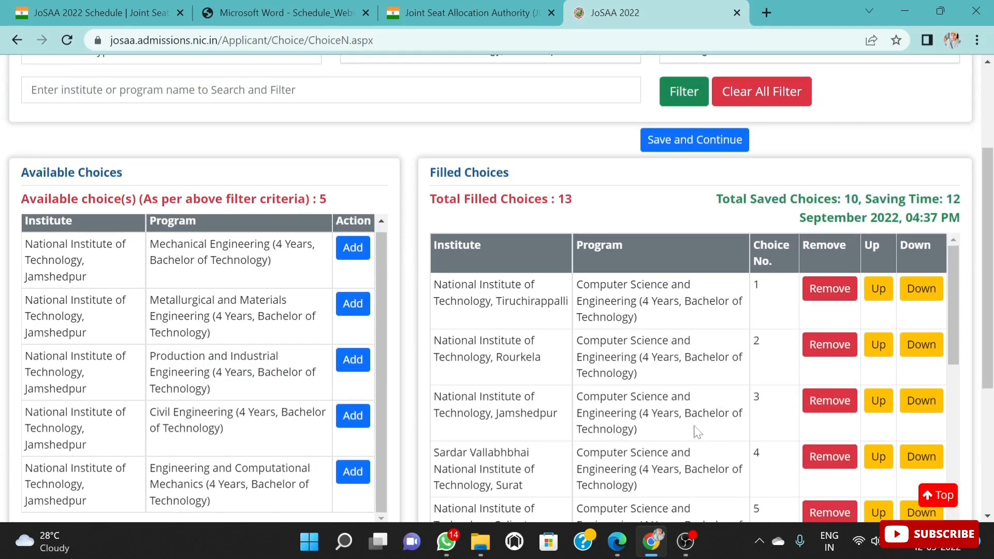
scroll(689, 378, down, 3)
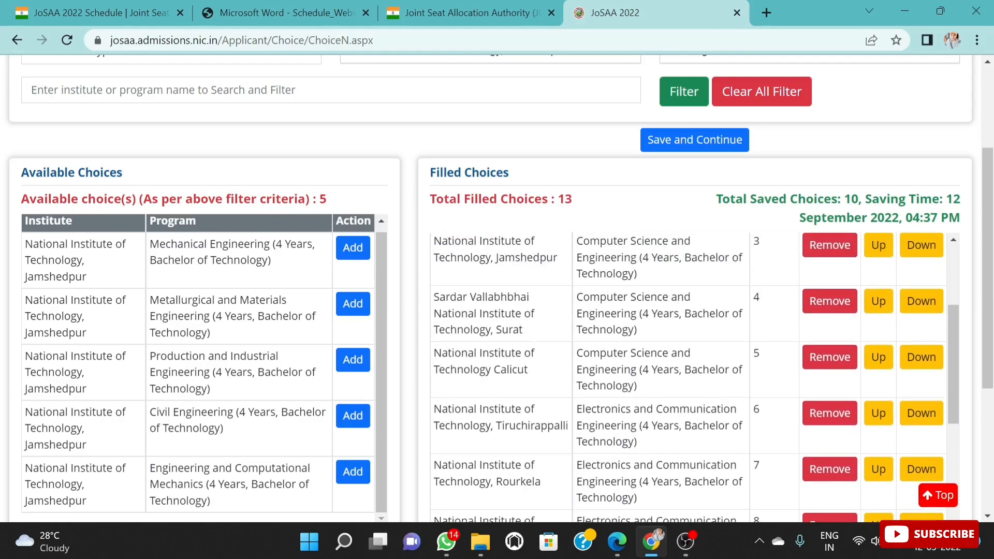
scroll(690, 441, up, 3)
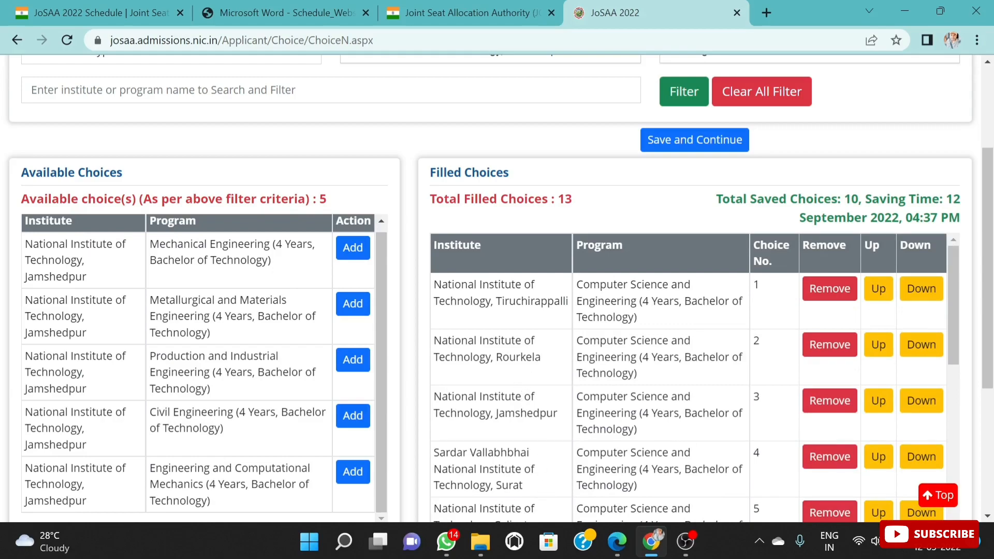
Step: Filter the available choices by Sardar Vallabhbhai National Institute of Technology, Surat
scroll(661, 375, up, 3)
click(589, 212)
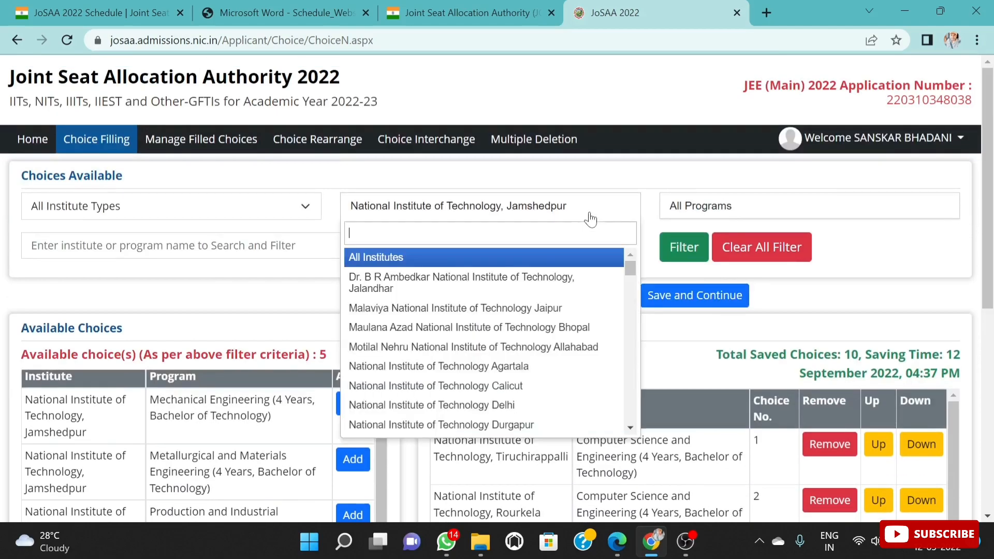
text(SURA)
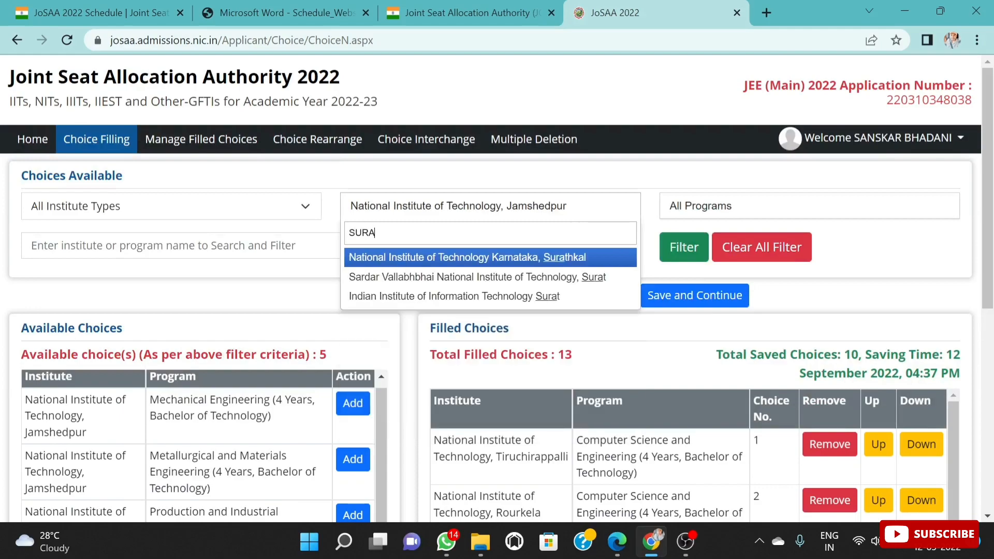
click(554, 280)
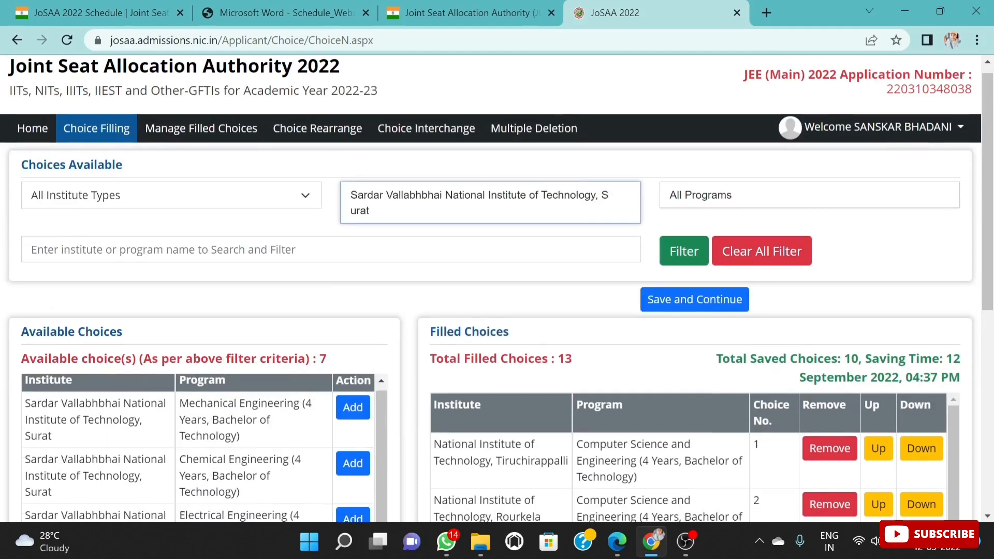
Step: Add the four-year Electrical Engineering program of Sardar Vallabhbhai National Institute of Technology, Surat to the filled choices
scroll(930, 475, down, 1)
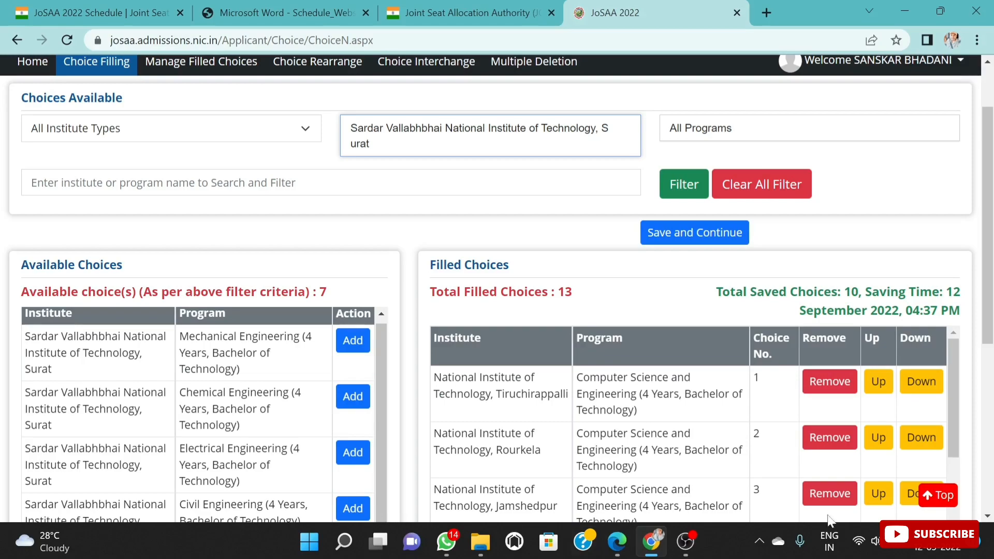
scroll(230, 477, down, 1)
scroll(231, 478, up, 1)
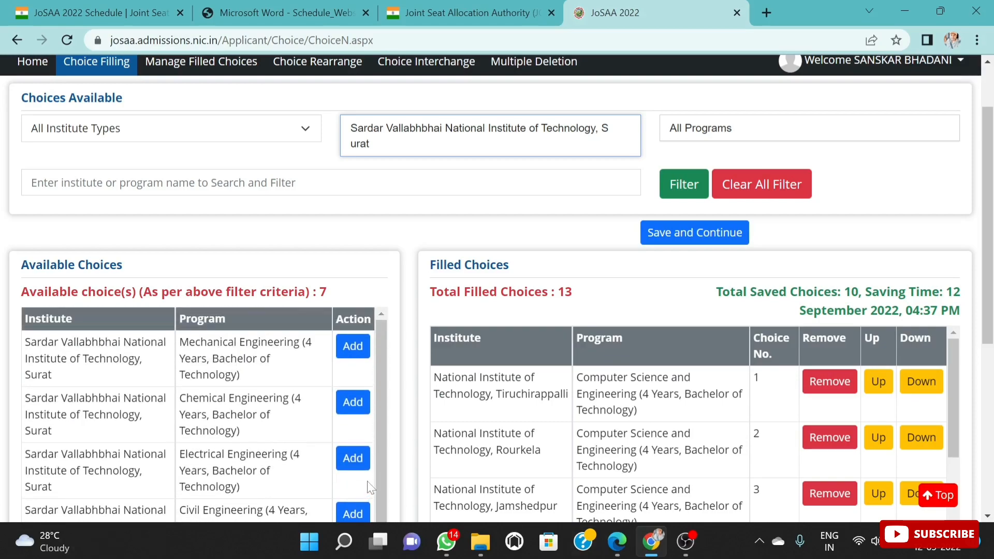
click(353, 460)
scroll(691, 414, down, 6)
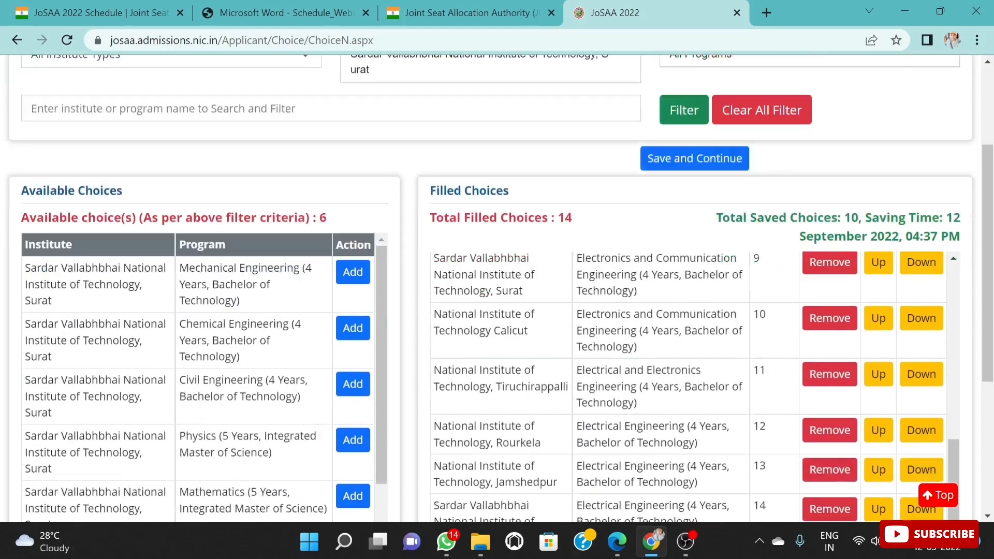
scroll(693, 456, up, 6)
scroll(691, 411, up, 2)
scroll(689, 409, down, 2)
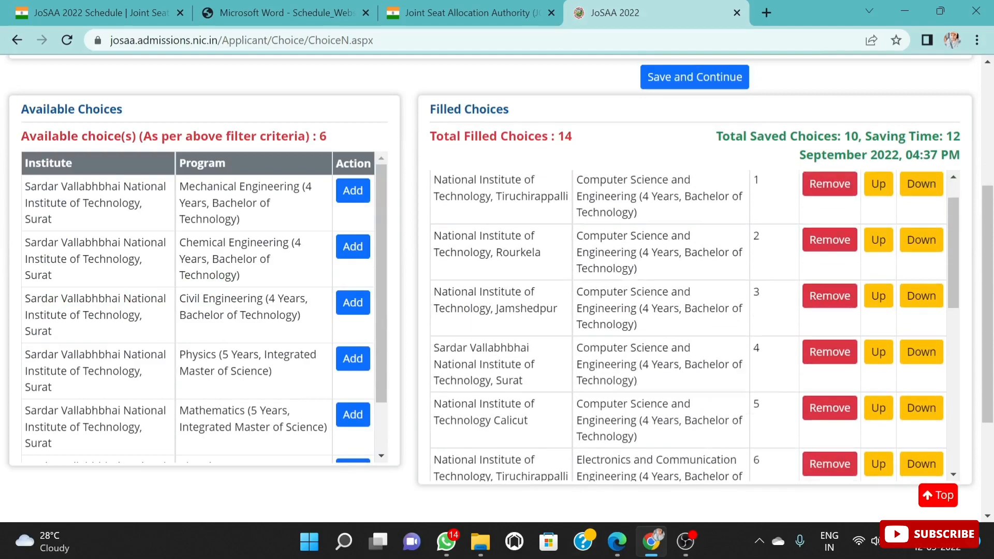
Step: Filter the available choices by National Institute of Technology Calicut and add its four-year Electrical and Electronics Engineering program to the filled choices
scroll(536, 318, up, 5)
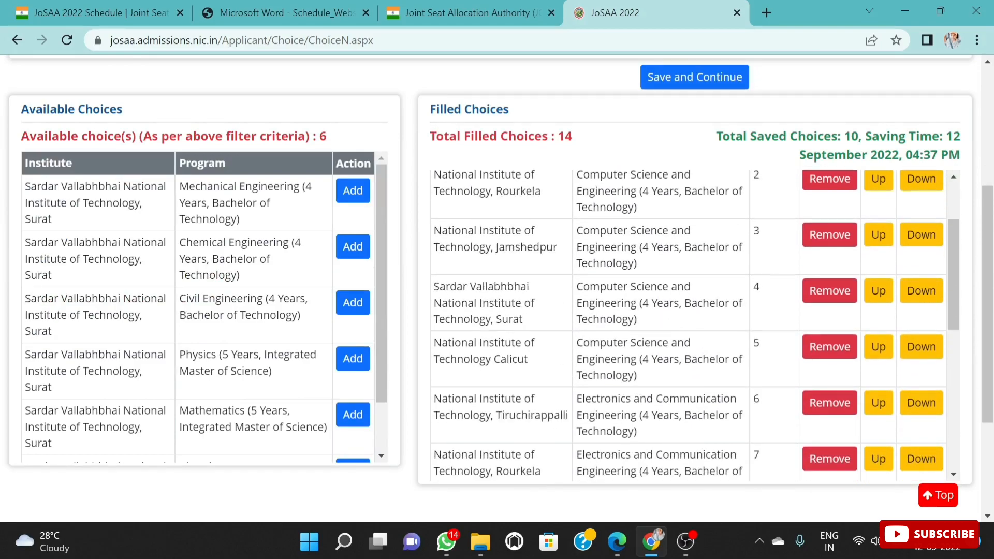
click(508, 228)
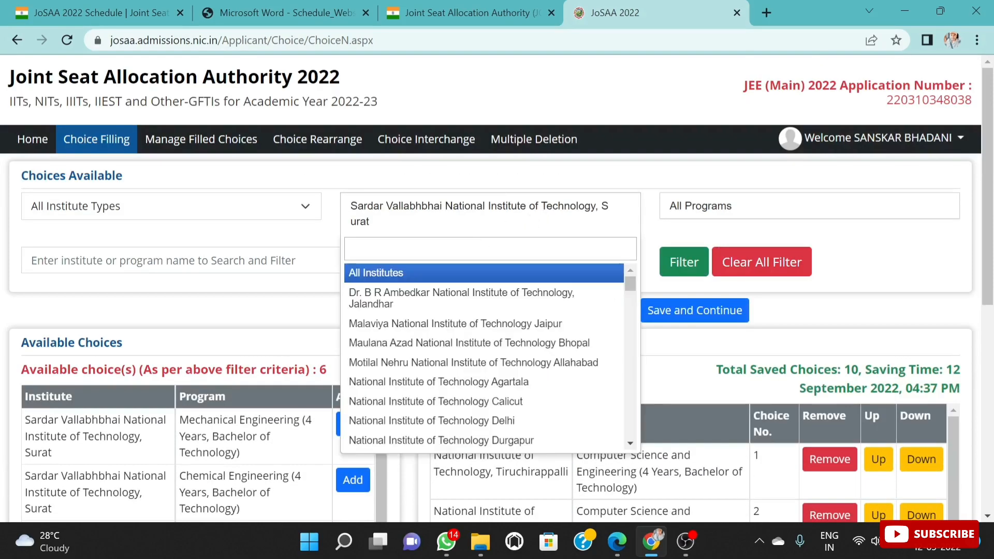
text(CALI)
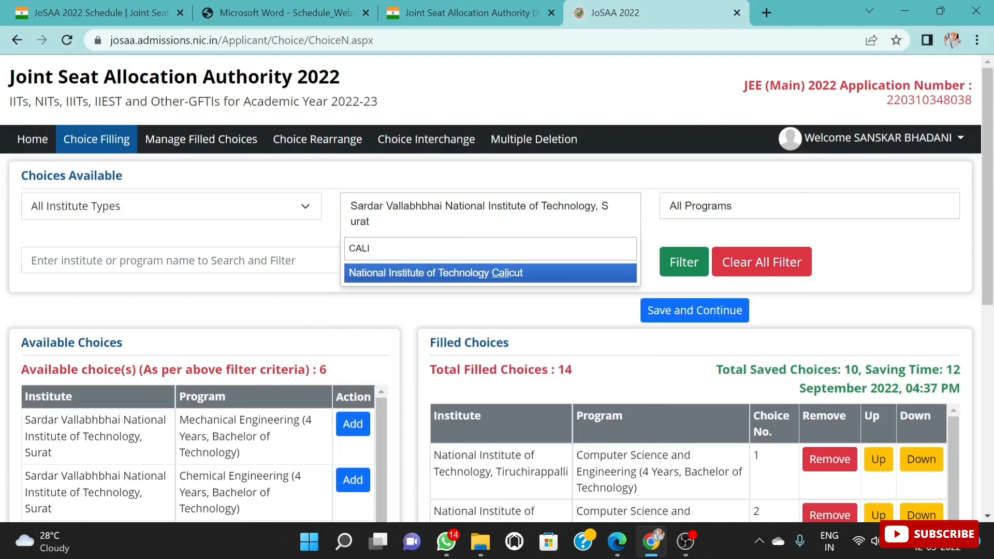
click(499, 273)
scroll(225, 439, down, 3)
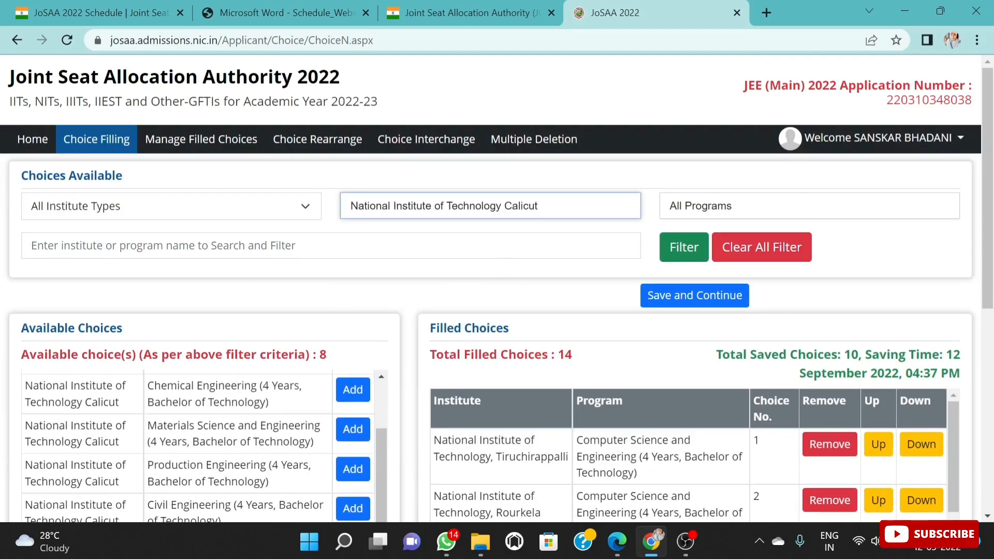
scroll(244, 455, down, 5)
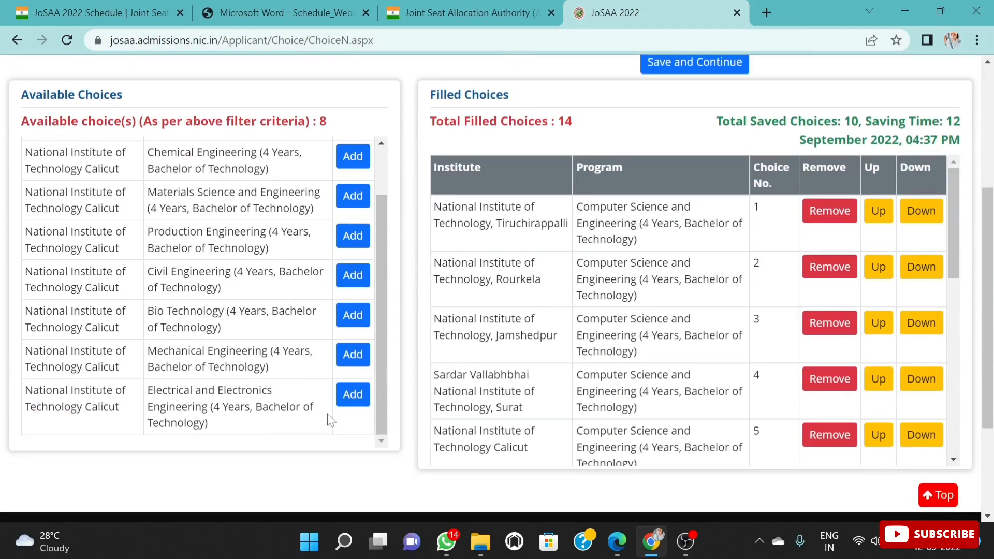
click(353, 394)
scroll(674, 409, down, 6)
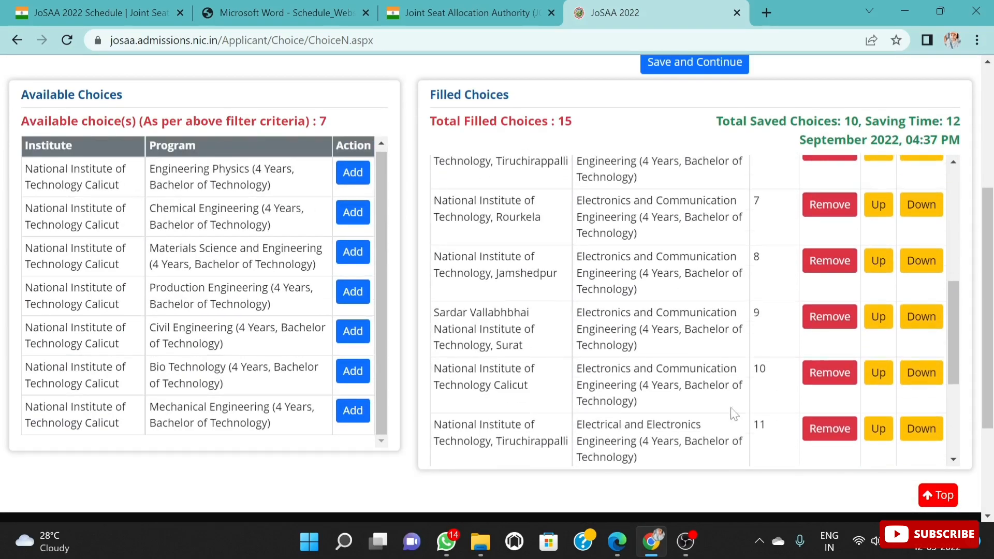
Step: Review the filled choices for the order of the Computer Science, Electronics and Electrical programs across the institutes
scroll(728, 412, down, 4)
scroll(735, 406, up, 10)
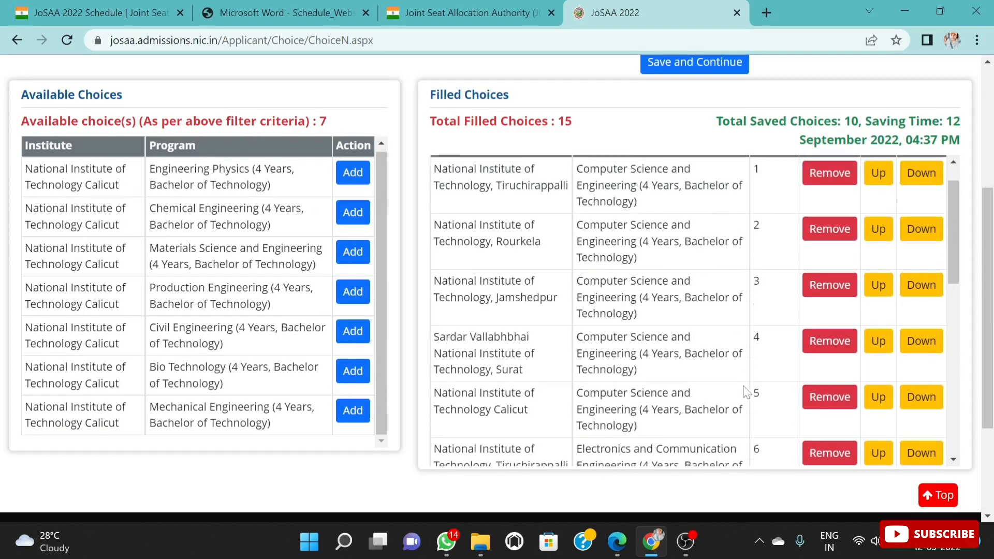
scroll(735, 391, up, 5)
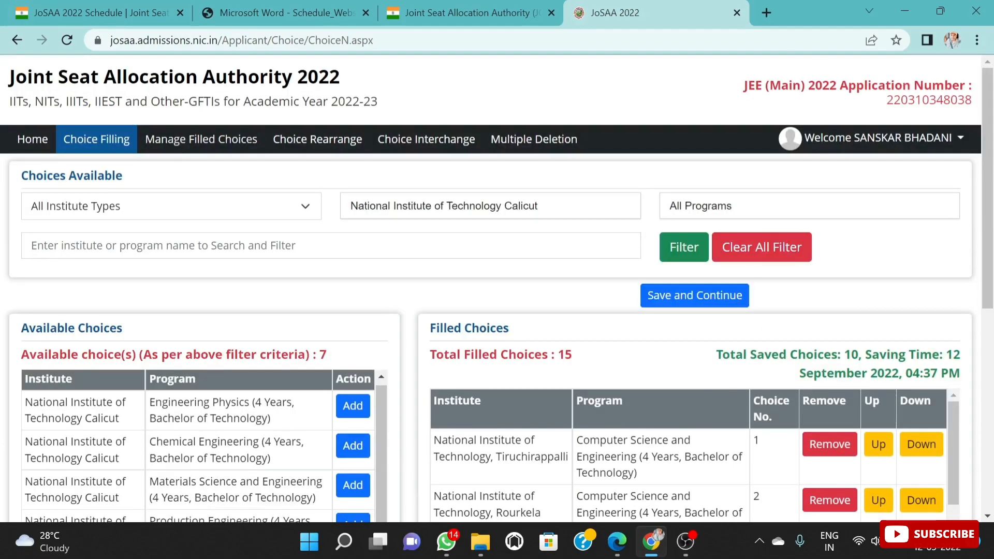
scroll(642, 394, down, 8)
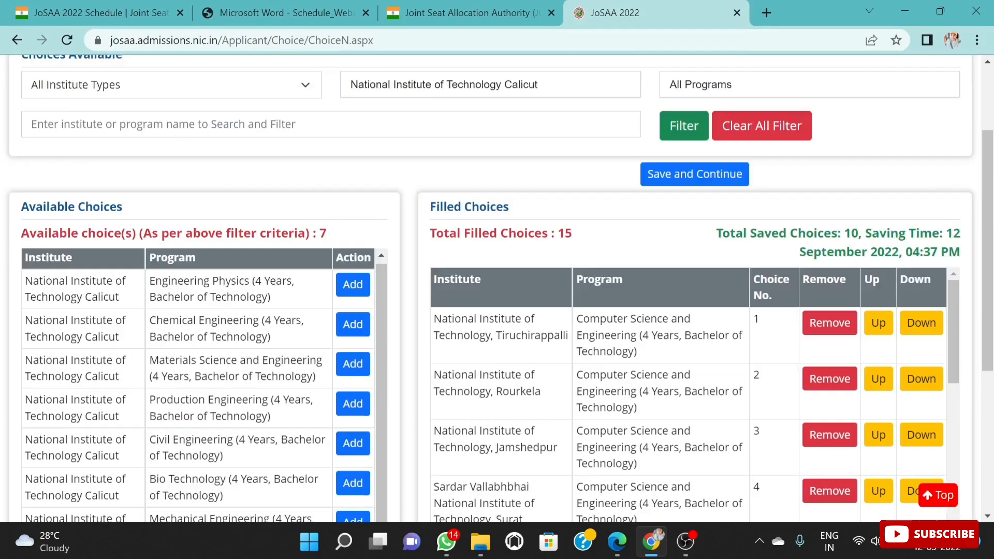
scroll(642, 393, down, 4)
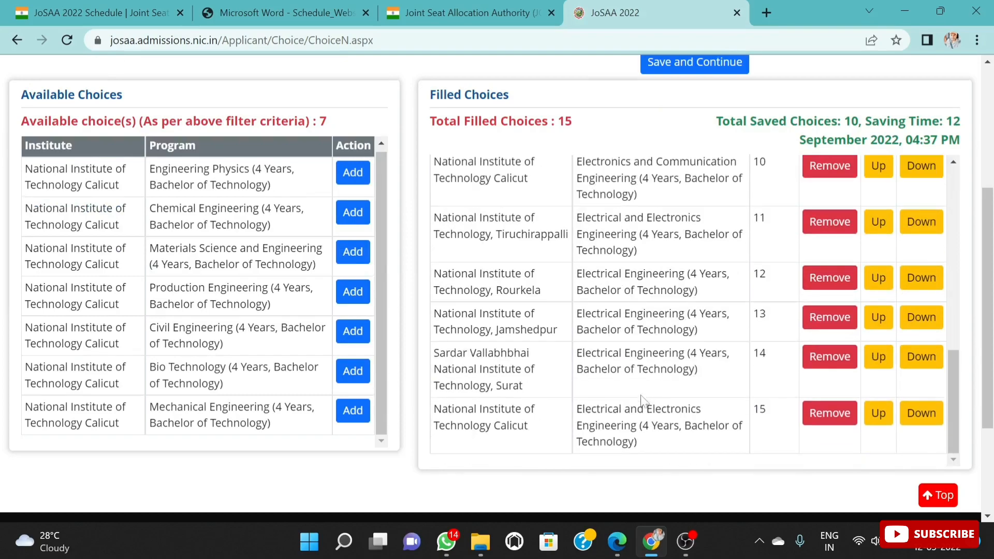
scroll(760, 325, up, 1)
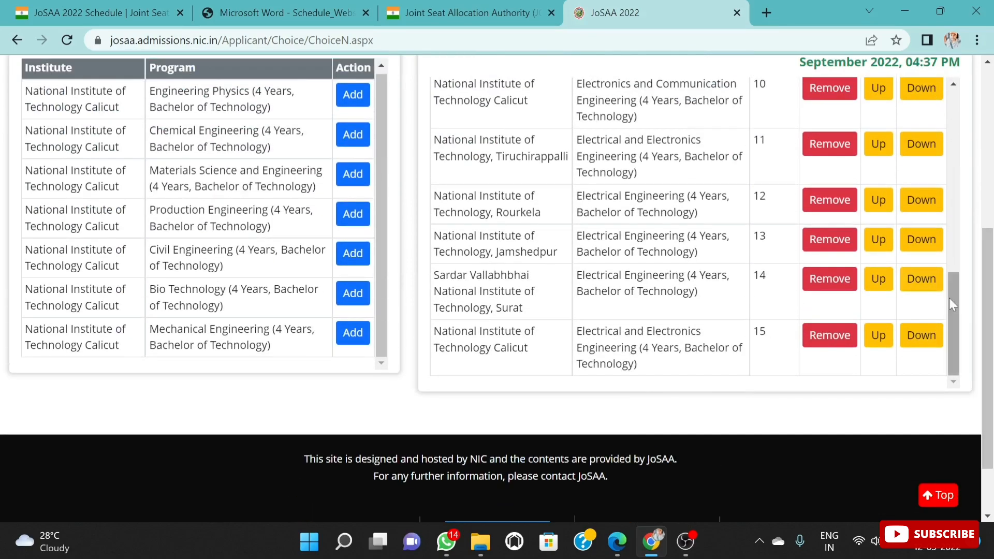
mouse_move(949, 298)
mouse_down()
mouse_move(946, 272)
mouse_move(958, 304)
mouse_up()
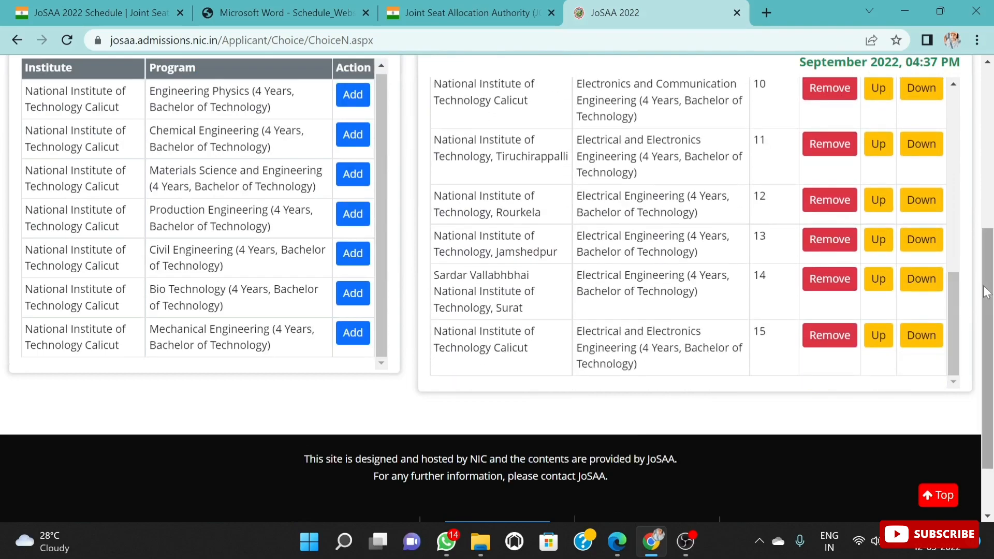
drag(952, 303, 953, 135)
Step: Filter the available choices by National Institute of Technology, Tiruchirappalli and add its four-year Mechanical Engineering program to the filled choices
scroll(562, 139, up, 5)
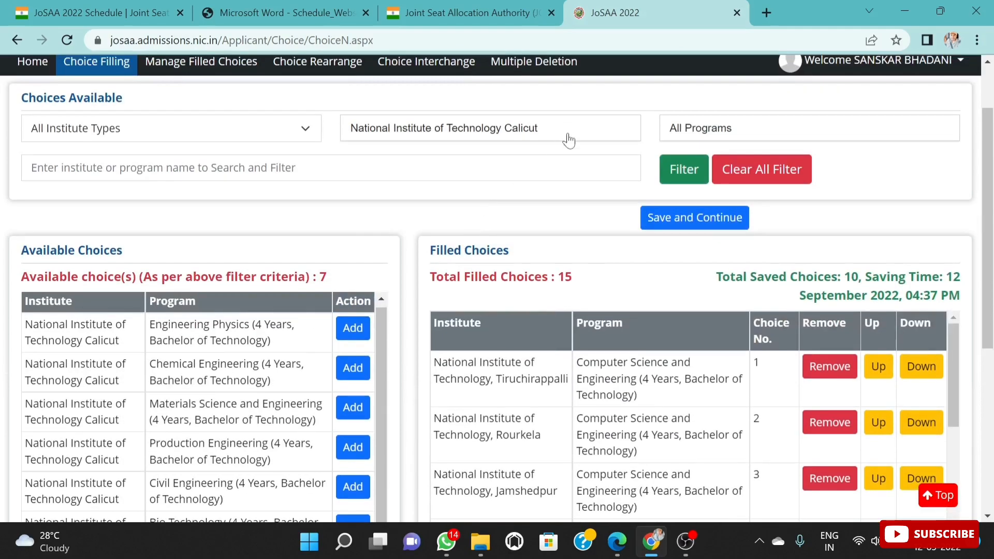
click(565, 138)
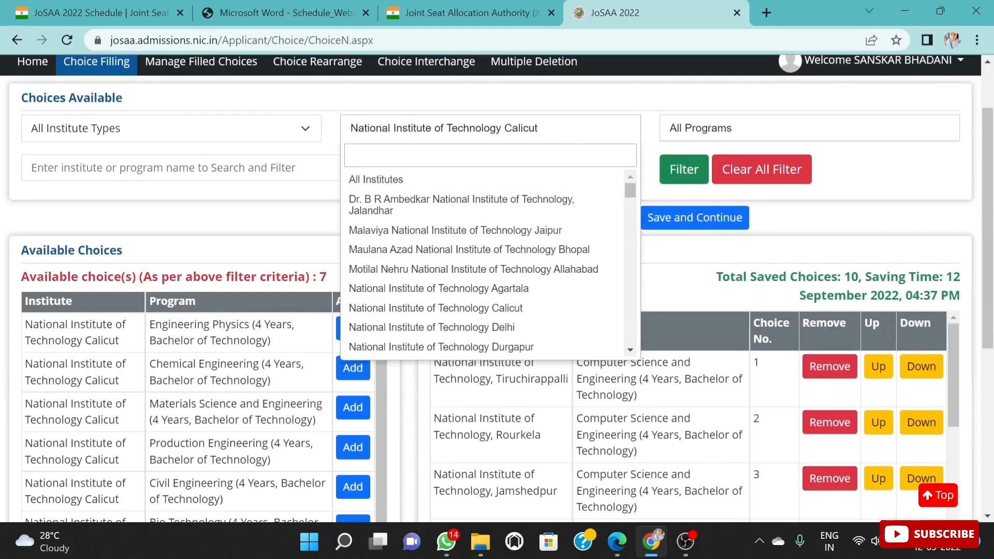
text(TIR)
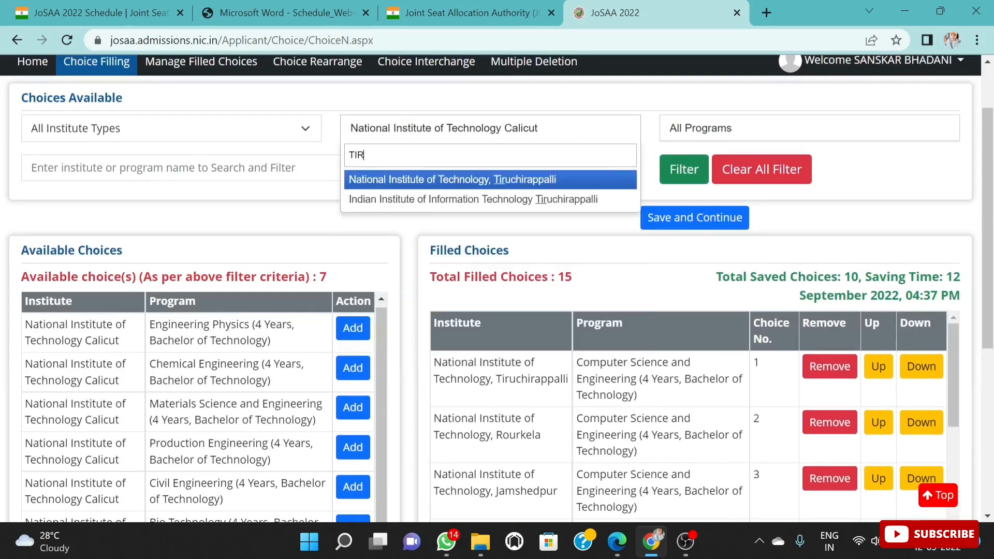
click(462, 188)
scroll(207, 404, down, 2)
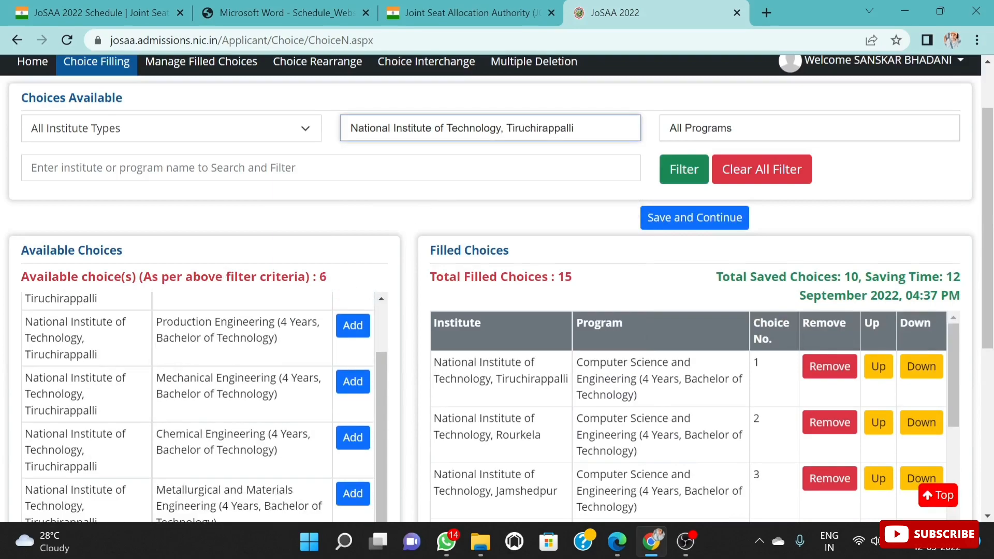
click(340, 386)
scroll(750, 461, down, 10)
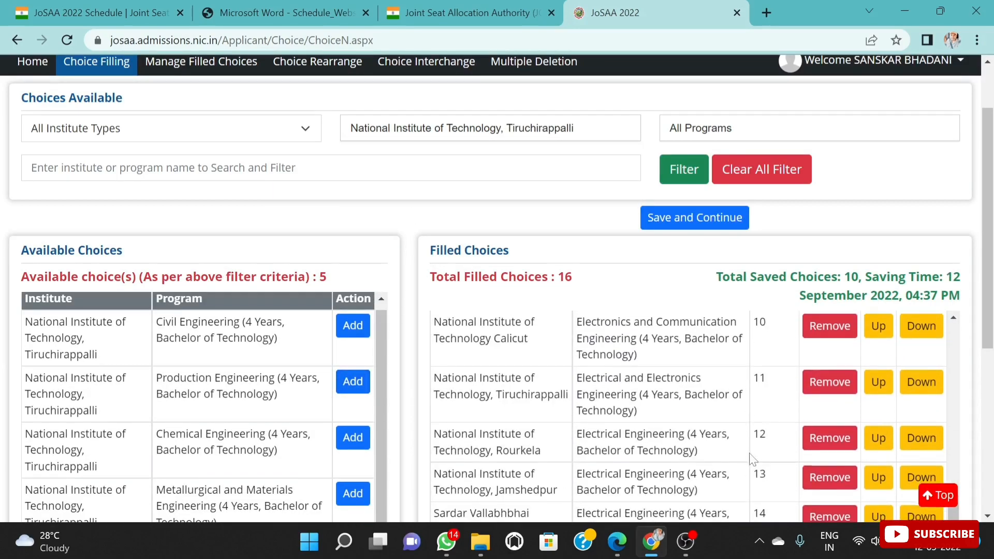
scroll(681, 464, down, 3)
Step: Filter the available choices by National Institute of Technology, Rourkela and add its four-year Mechanical Engineering program to the filled choices
scroll(693, 415, up, 15)
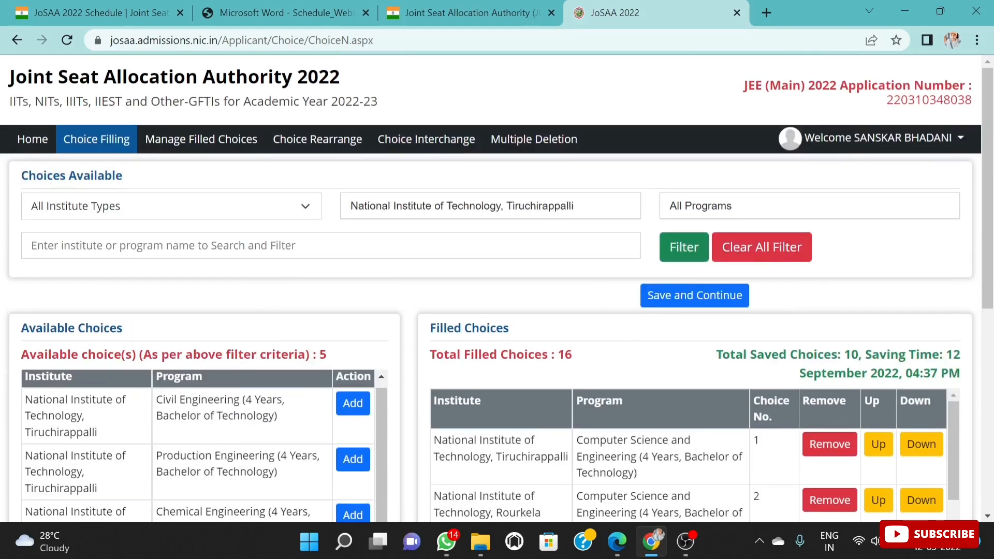
click(598, 215)
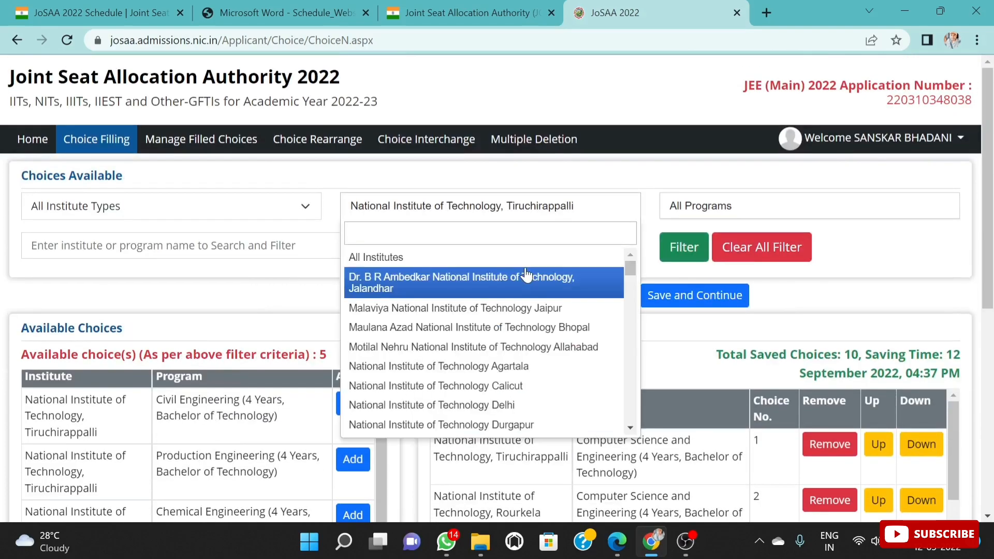
text(ROU)
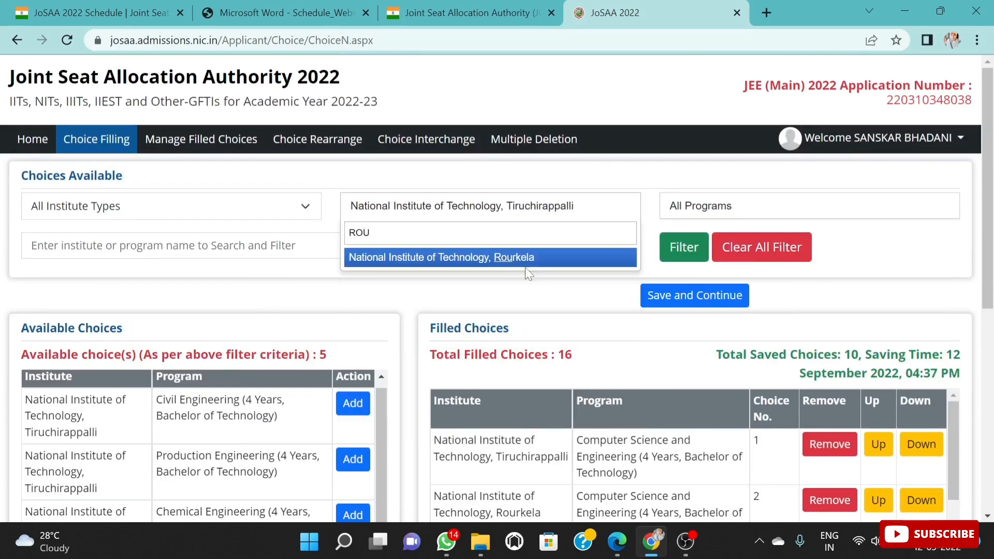
click(525, 268)
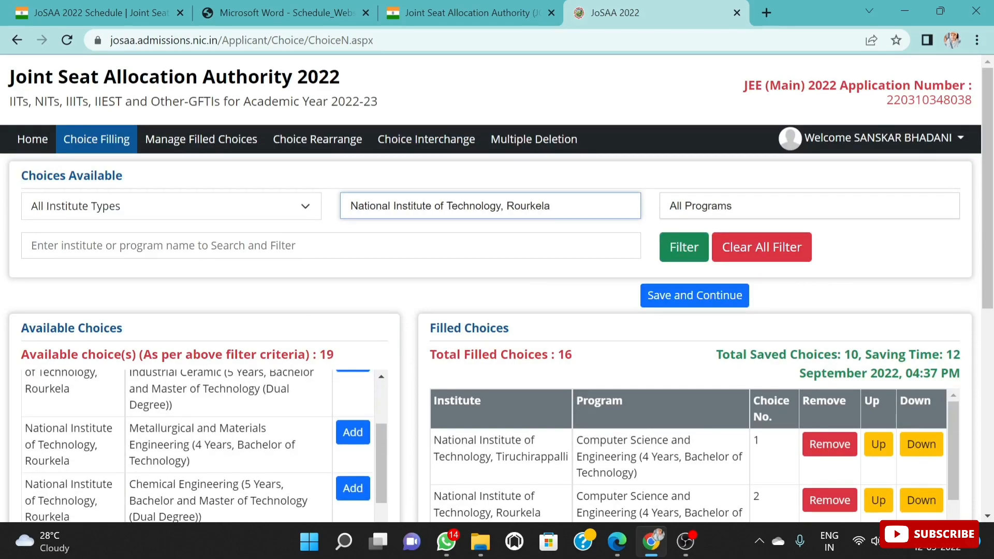
scroll(209, 487, up, 10)
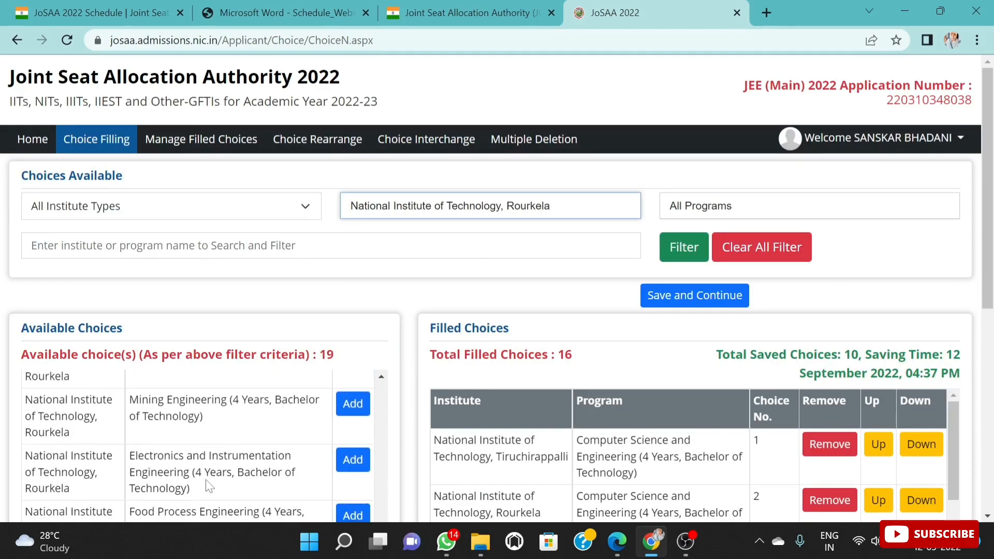
scroll(209, 482, up, 3)
scroll(212, 474, down, 6)
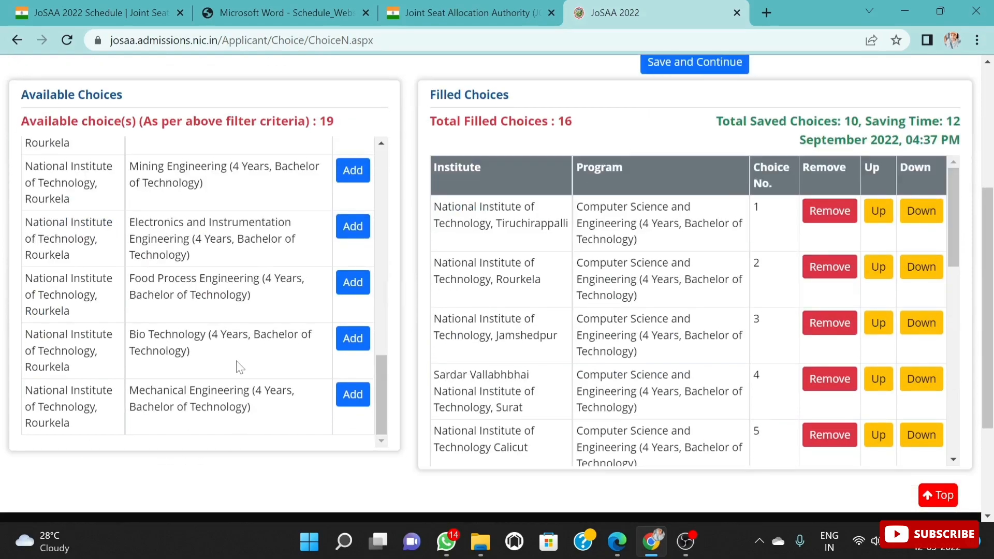
click(353, 395)
Step: Examine the whole filled choices list to check where the Mechanical Engineering programs rank below the other branches
scroll(549, 324, up, 5)
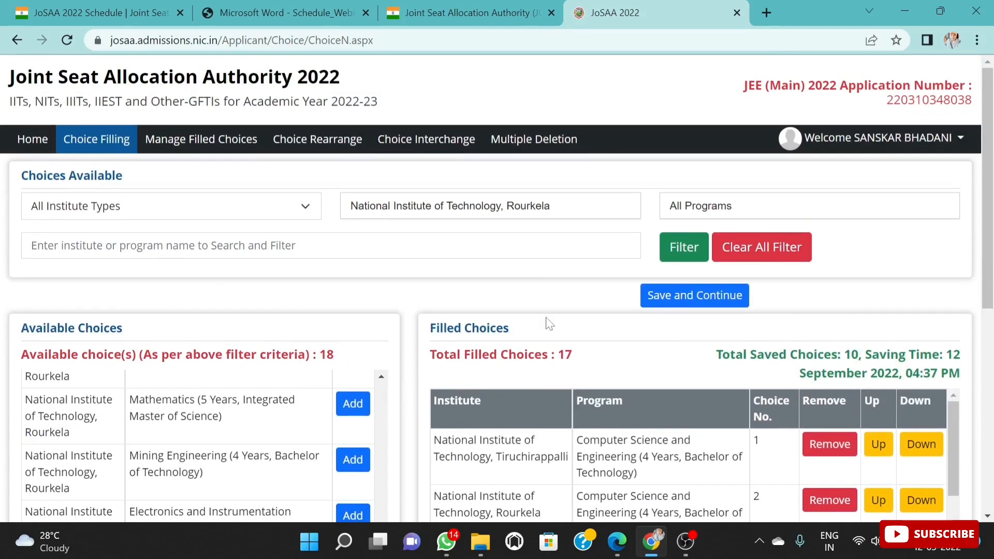
scroll(713, 413, down, 10)
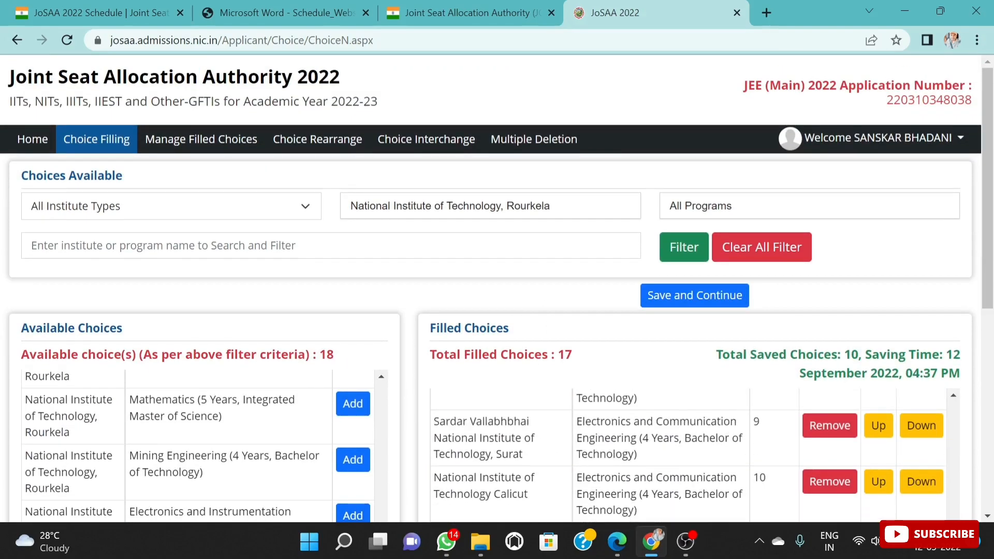
scroll(748, 422, up, 10)
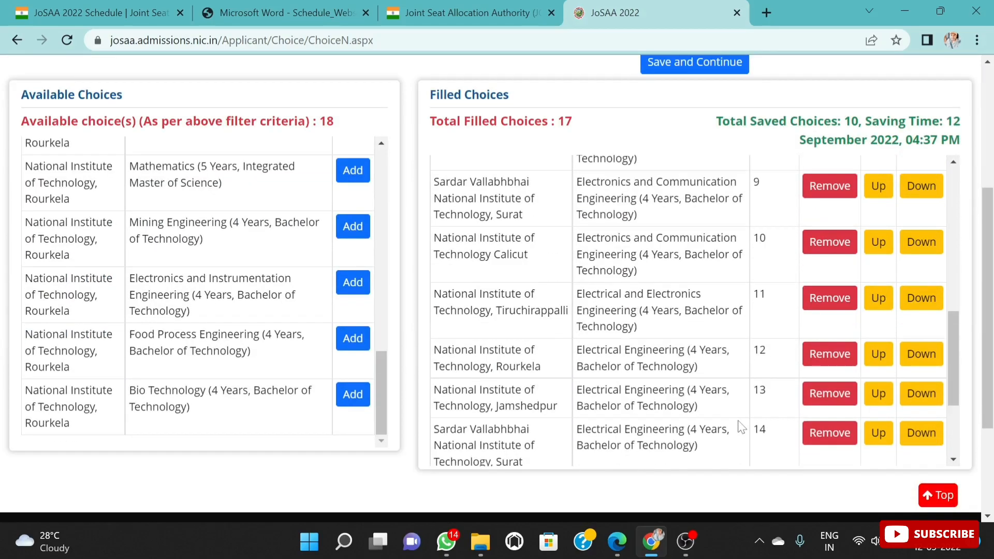
scroll(696, 311, up, 1)
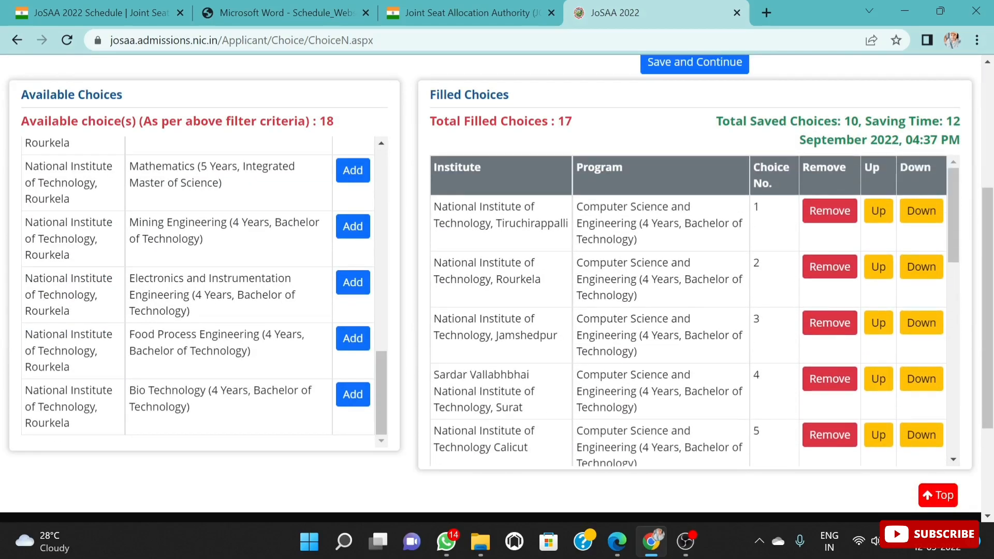
scroll(642, 367, up, 5)
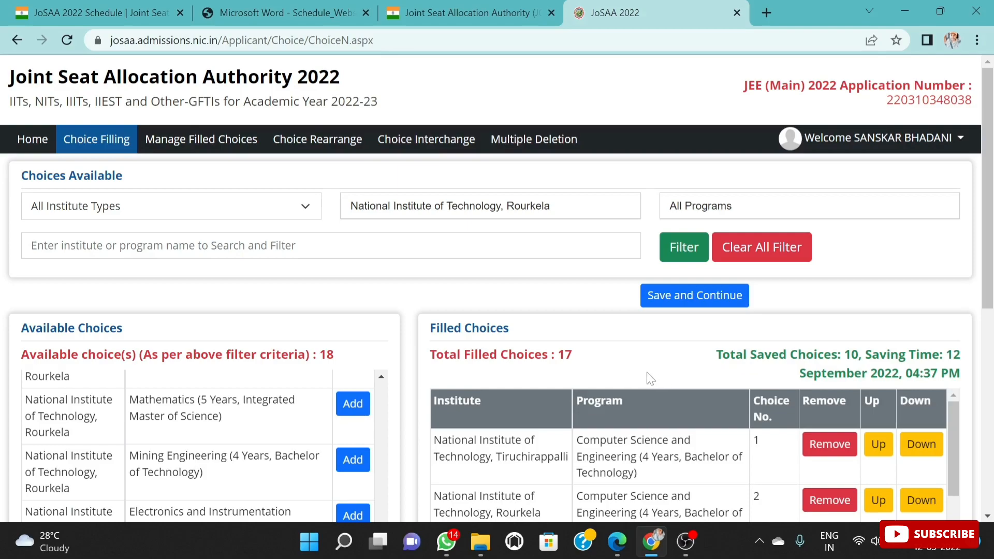
scroll(648, 378, down, 8)
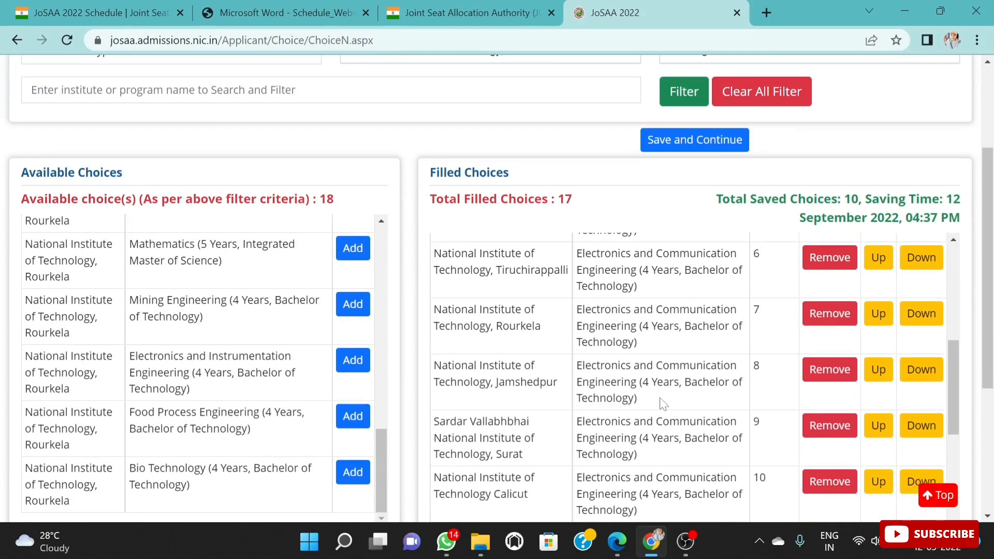
scroll(663, 407, down, 4)
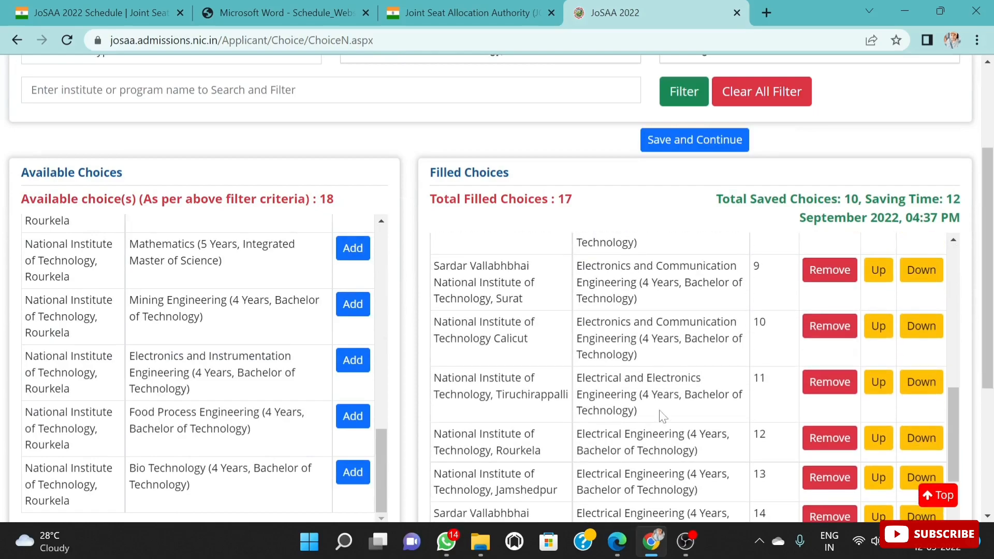
scroll(663, 414, down, 2)
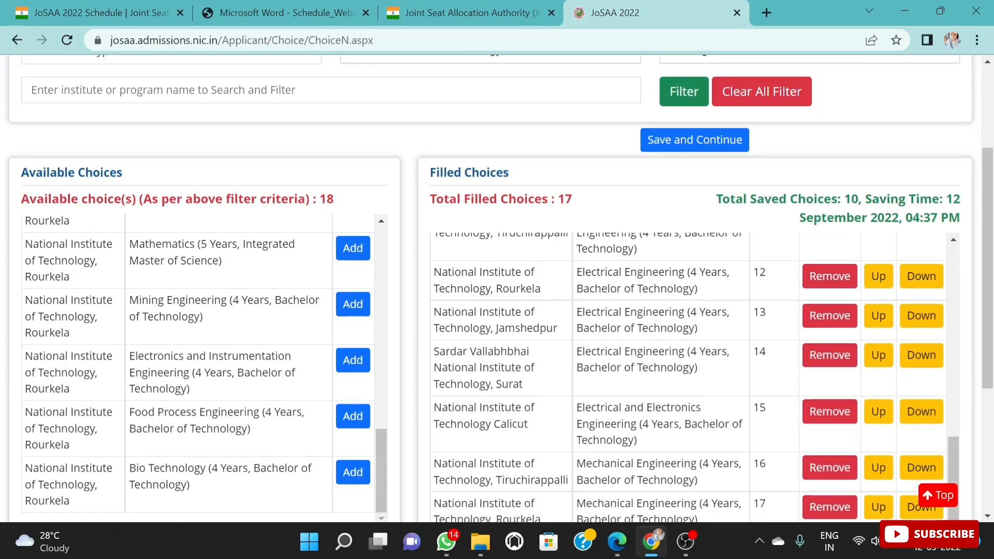
scroll(725, 385, down, 2)
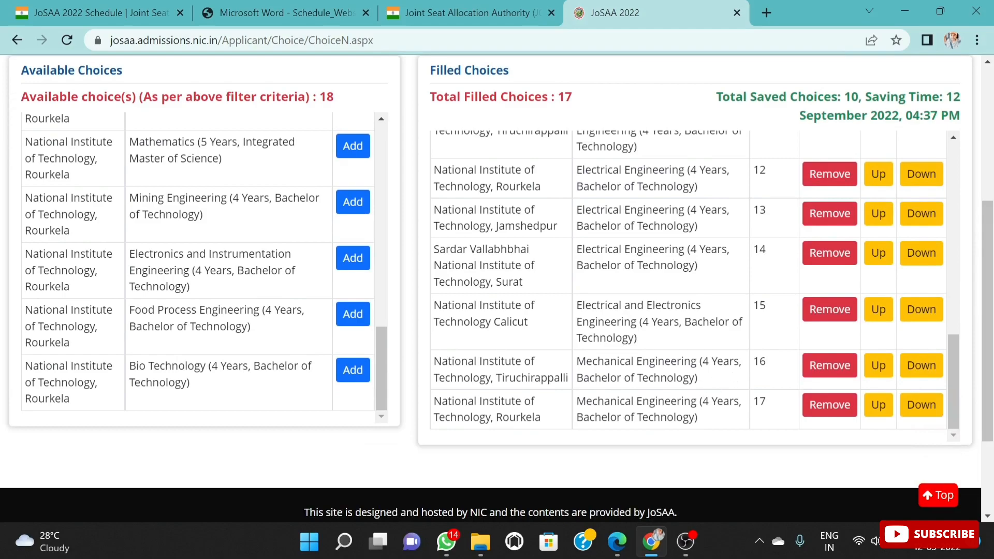
scroll(735, 375, up, 6)
scroll(735, 376, down, 3)
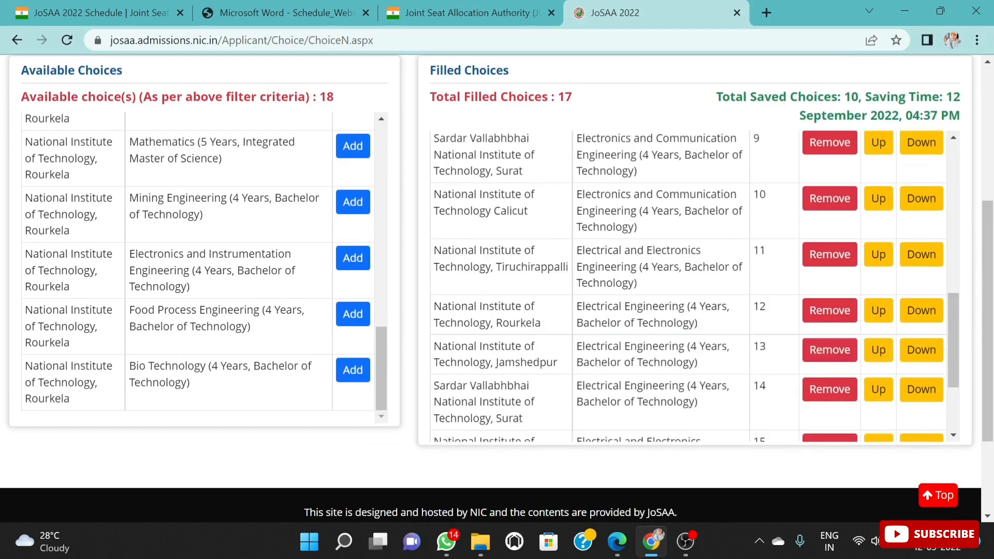
scroll(689, 287, up, 7)
Step: Filter the available choices by National Institute of Technology, Jamshedpur and add its four-year Mechanical Engineering program to the filled choices
scroll(647, 250, up, 6)
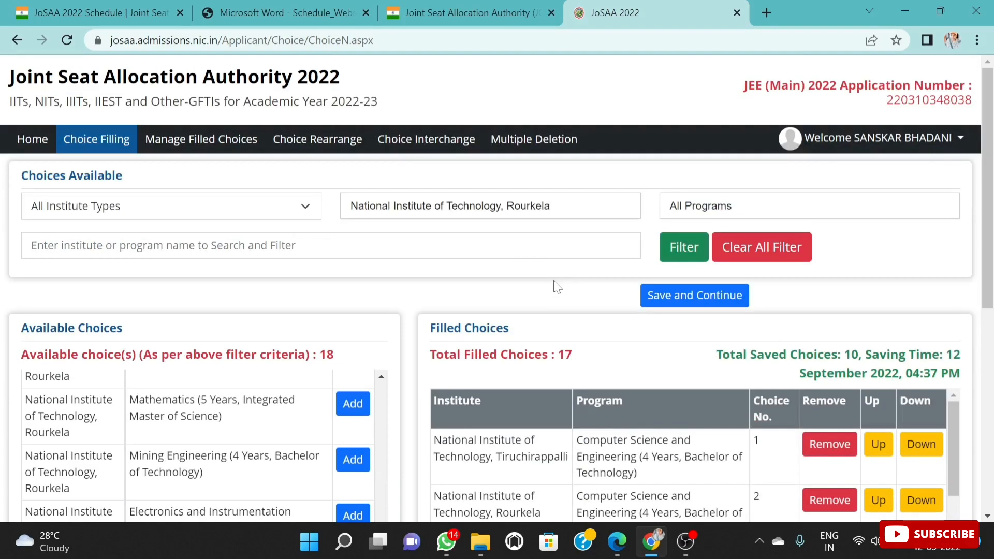
click(573, 207)
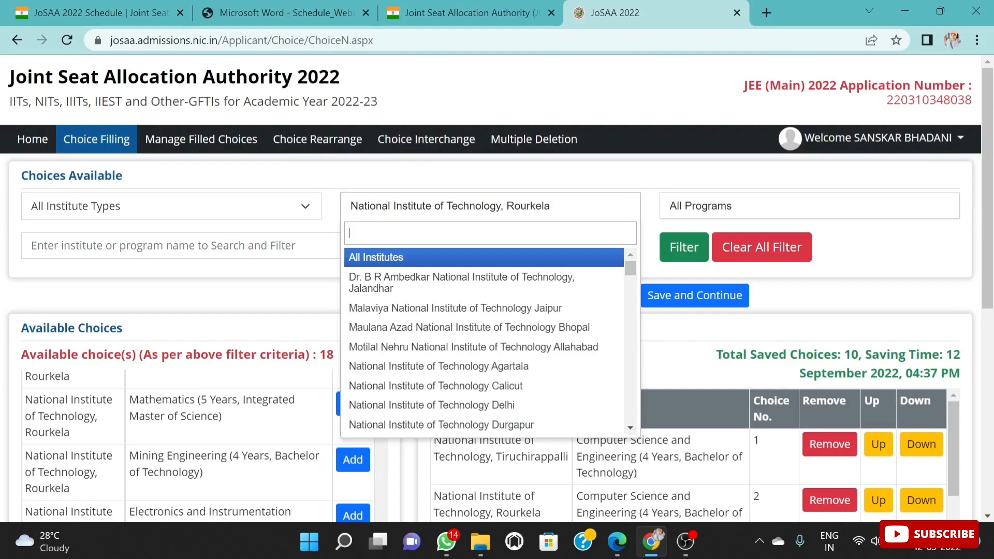
text(K)
key(BackSpace)
text(JAM)
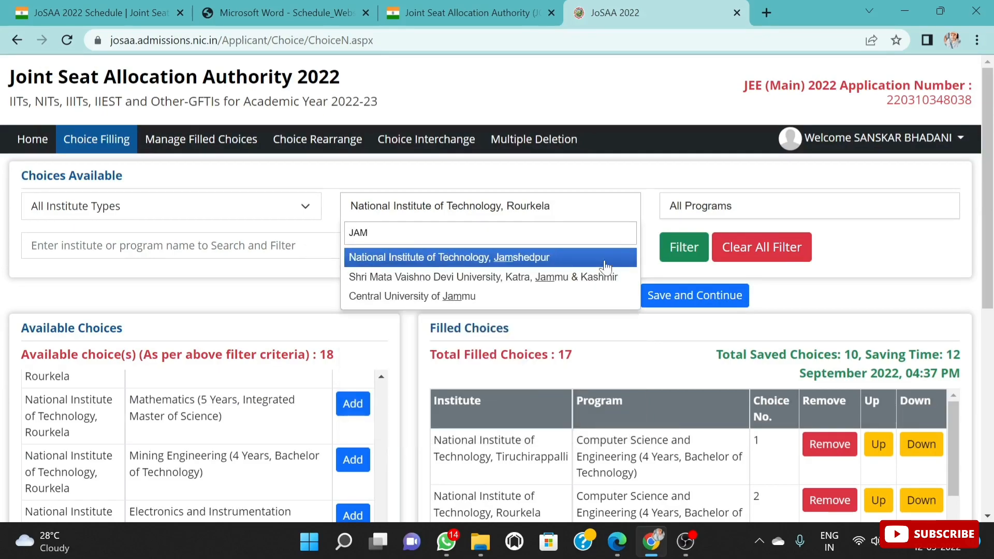
click(606, 267)
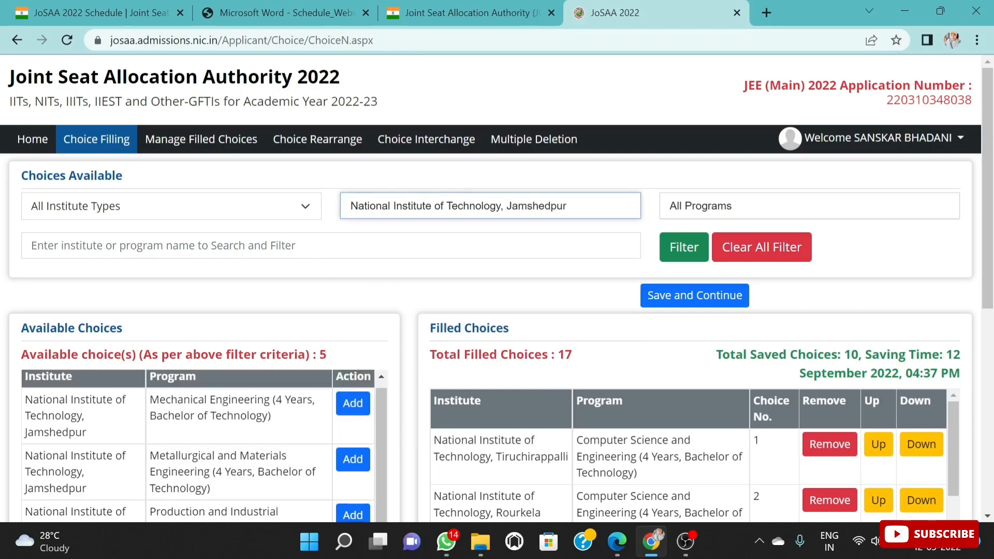
scroll(497, 285, down, 1)
click(350, 327)
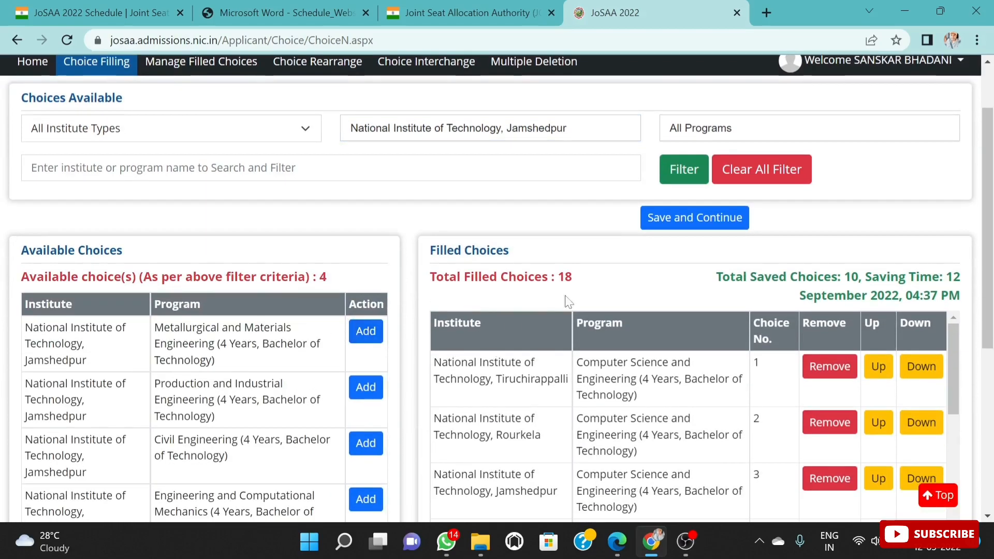
scroll(559, 358, down, 1)
Step: Filter the available choices by Sardar Vallabhbhai National Institute of Technology, Surat and add its four-year Mechanical Engineering program to the filled choices
scroll(527, 266, up, 1)
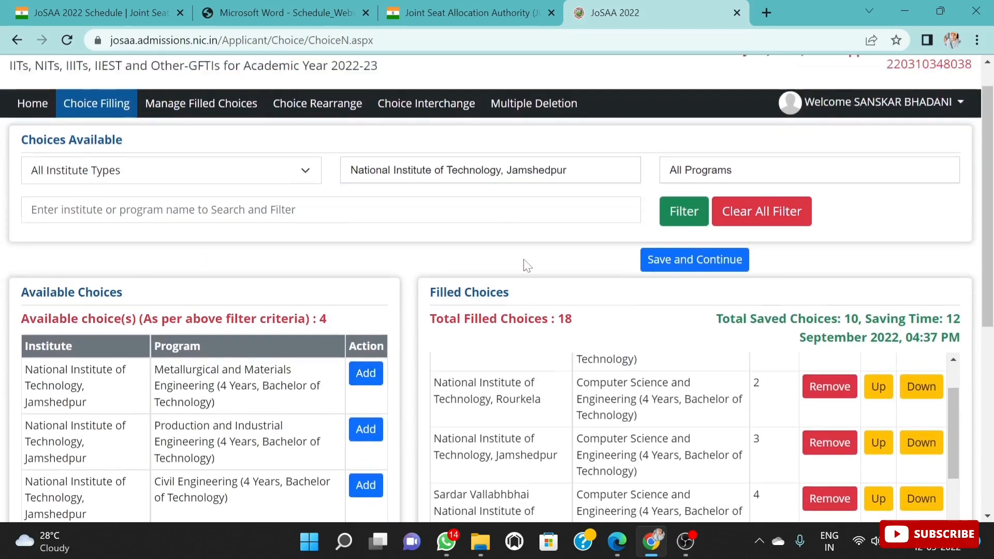
click(584, 206)
text(S)
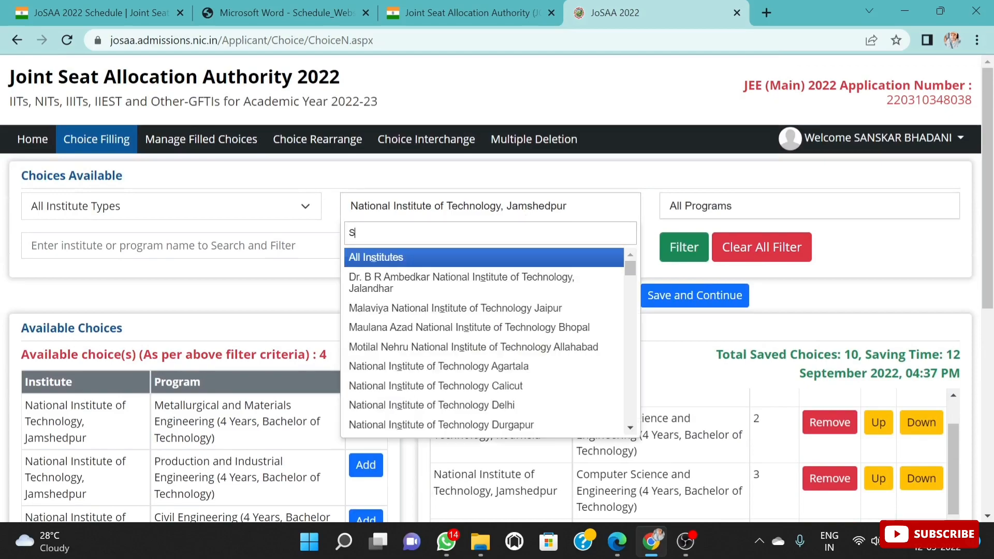
text(RA)
key(BackSpace)
key(BackSpace)
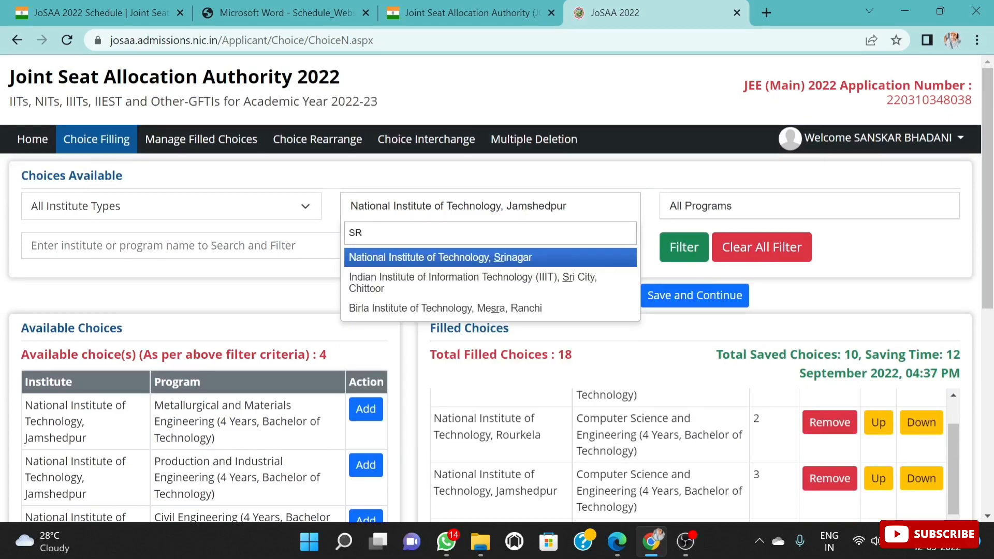
text(U)
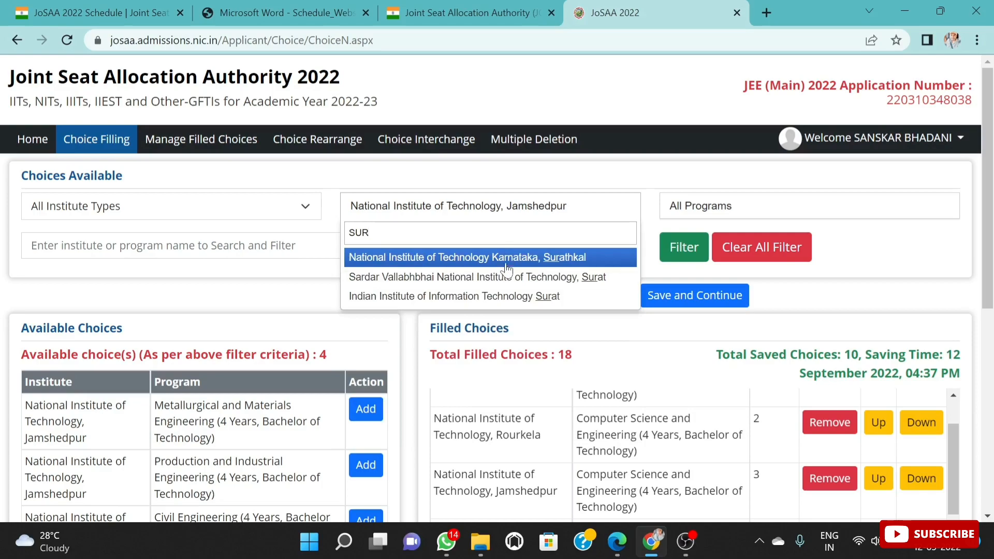
click(505, 277)
scroll(273, 493, down, 3)
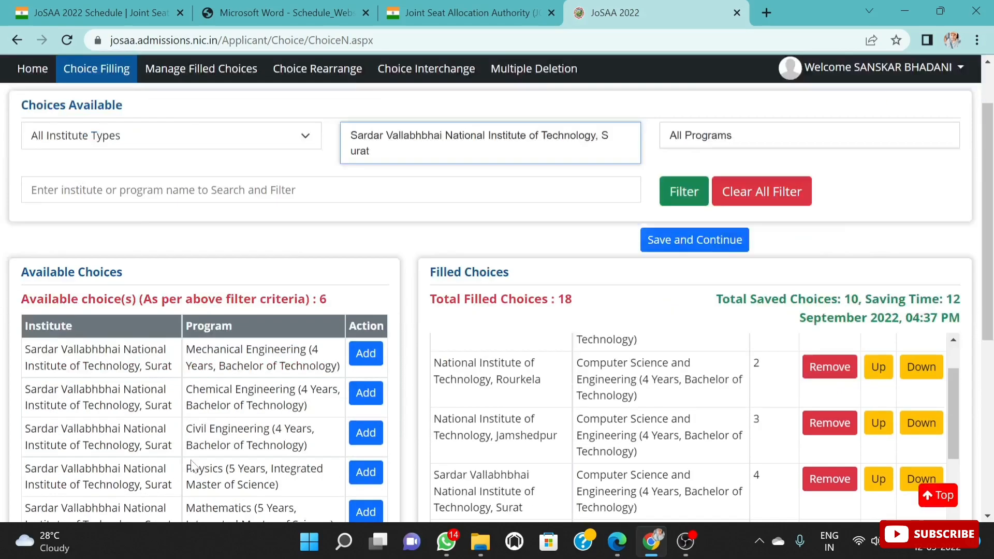
click(380, 273)
Step: Filter the available choices by National Institute of Technology Calicut and add its four-year Mechanical Engineering program to the filled choices
scroll(481, 270, up, 5)
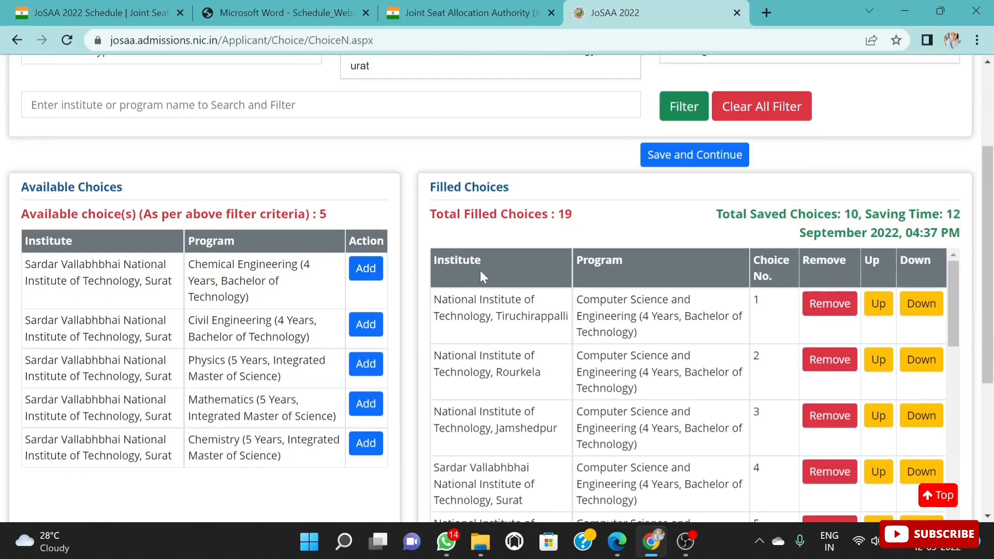
click(517, 215)
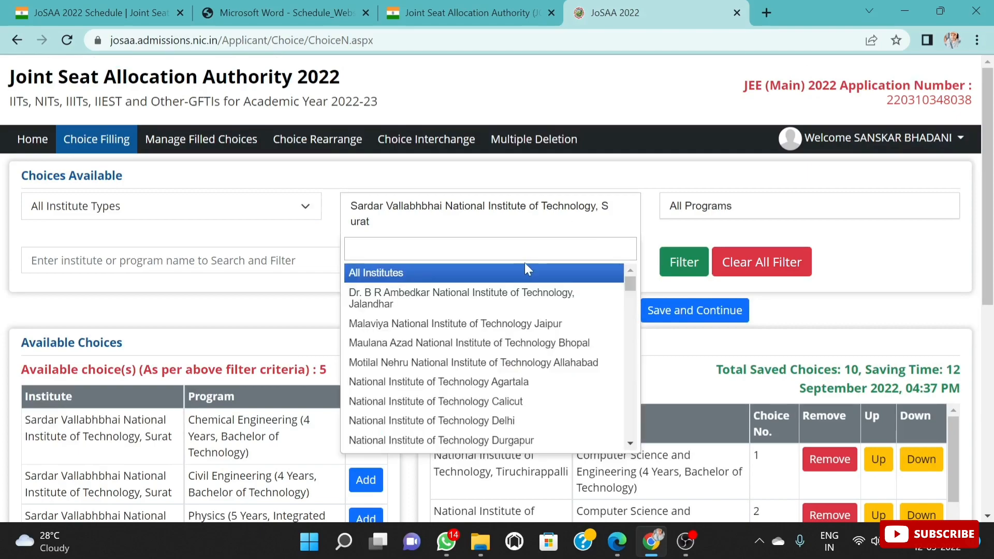
text(C)
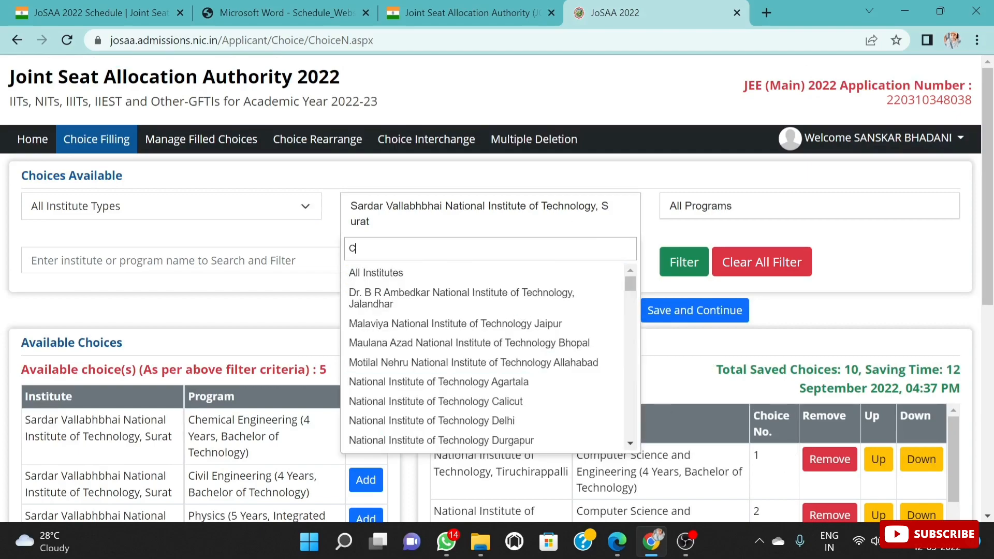
text(AL)
click(448, 273)
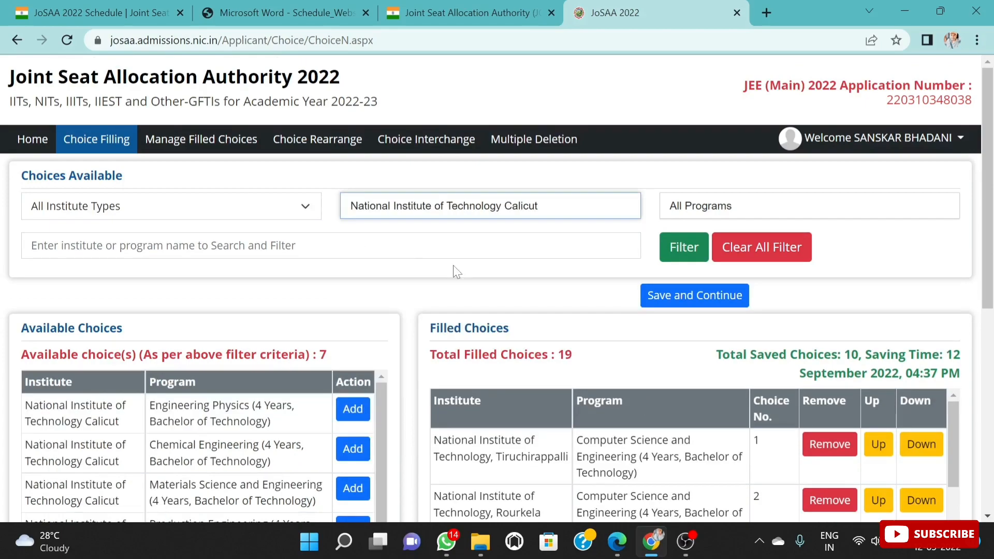
scroll(348, 448, down, 4)
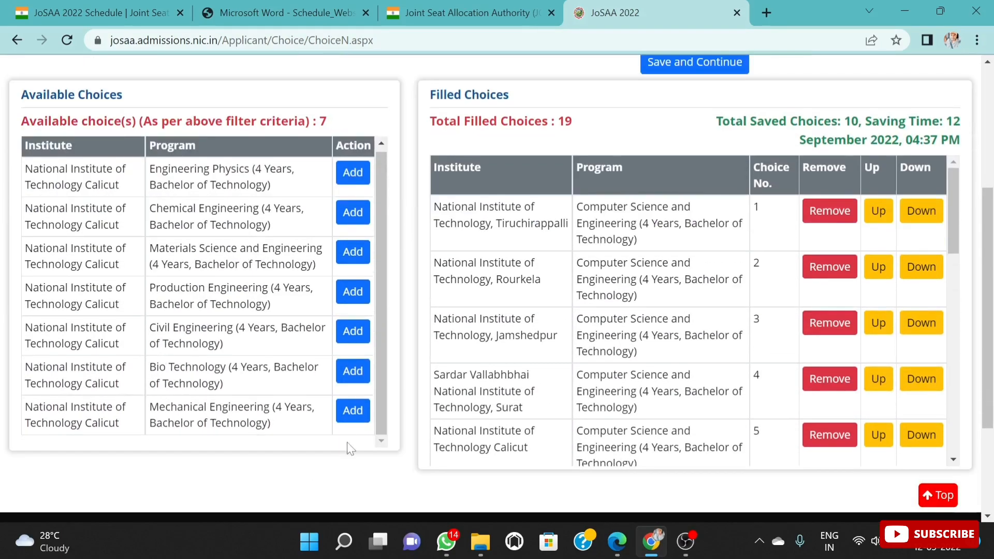
click(353, 410)
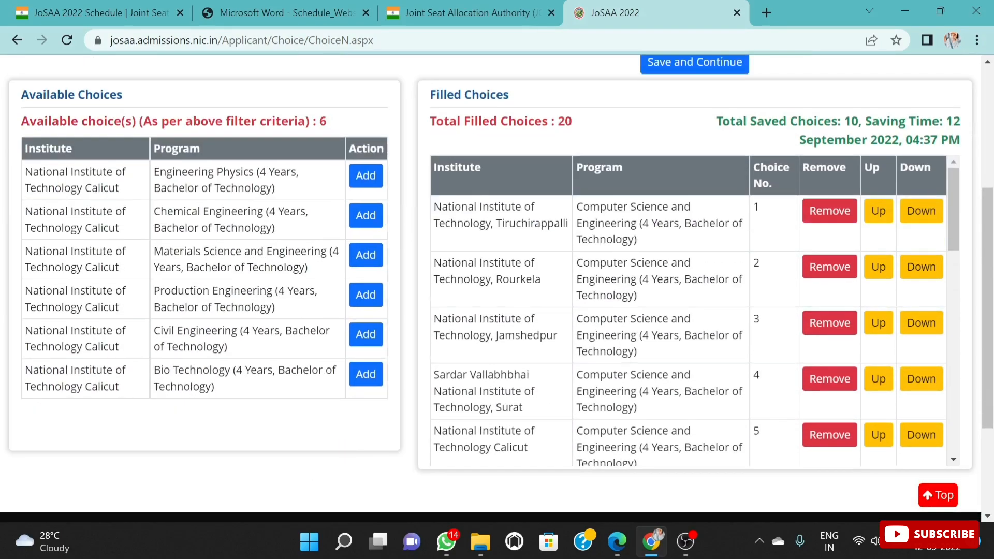
Step: Examine the whole filled choices list to check the preference order of branches and institutes from Computer Science through Mechanical Engineering
scroll(695, 311, down, 5)
scroll(695, 311, down, 5)
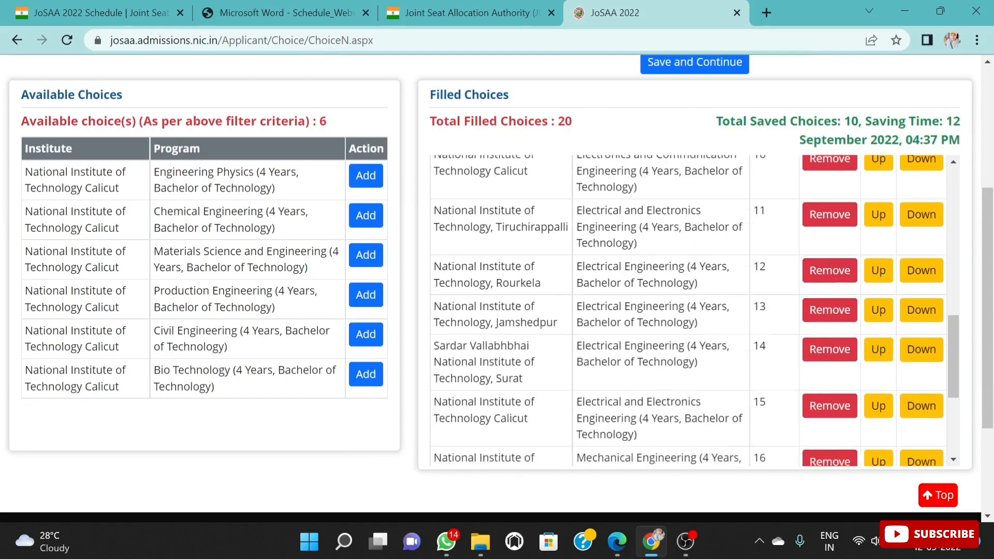
scroll(695, 311, up, 9)
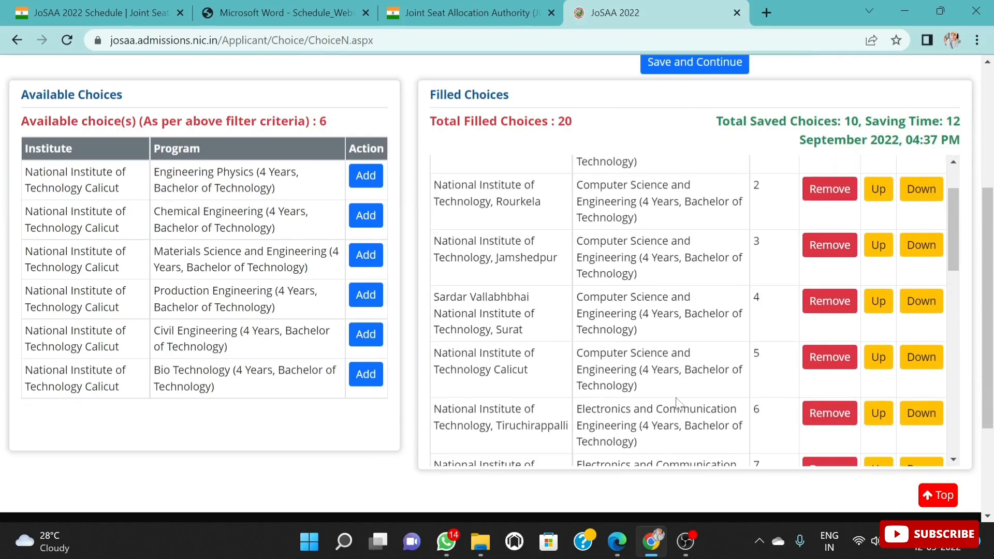
scroll(676, 403, down, 2)
scroll(677, 402, down, 5)
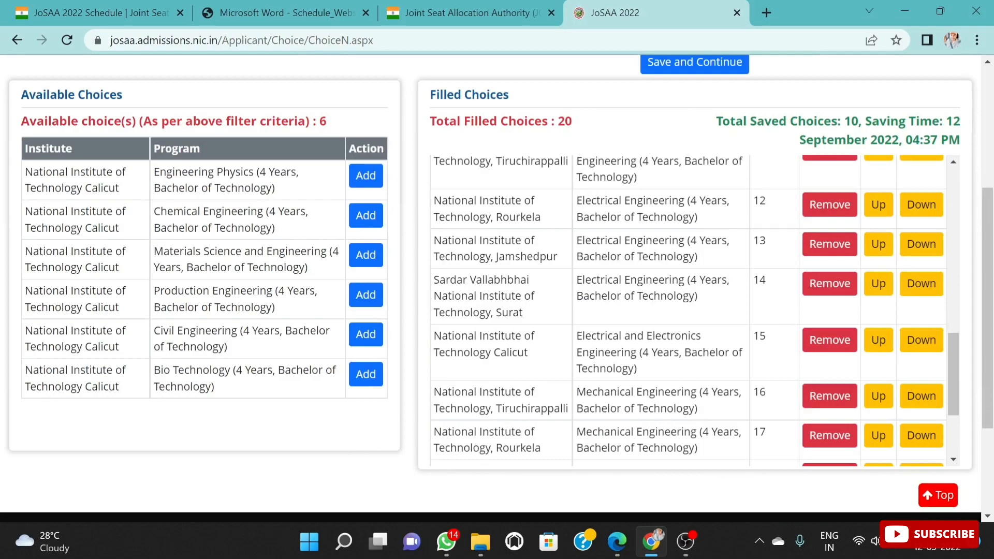
scroll(725, 404, down, 5)
scroll(712, 317, up, 10)
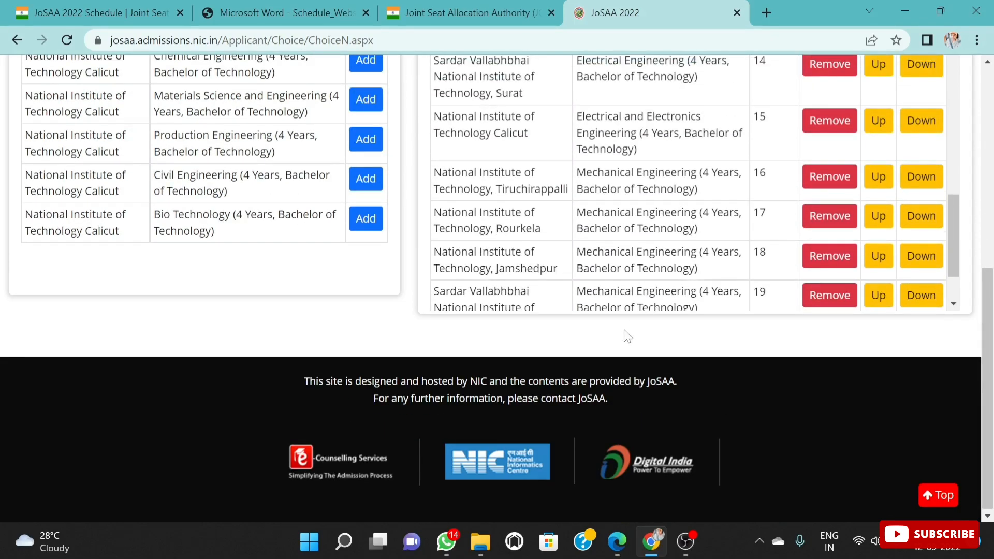
scroll(693, 382, up, 6)
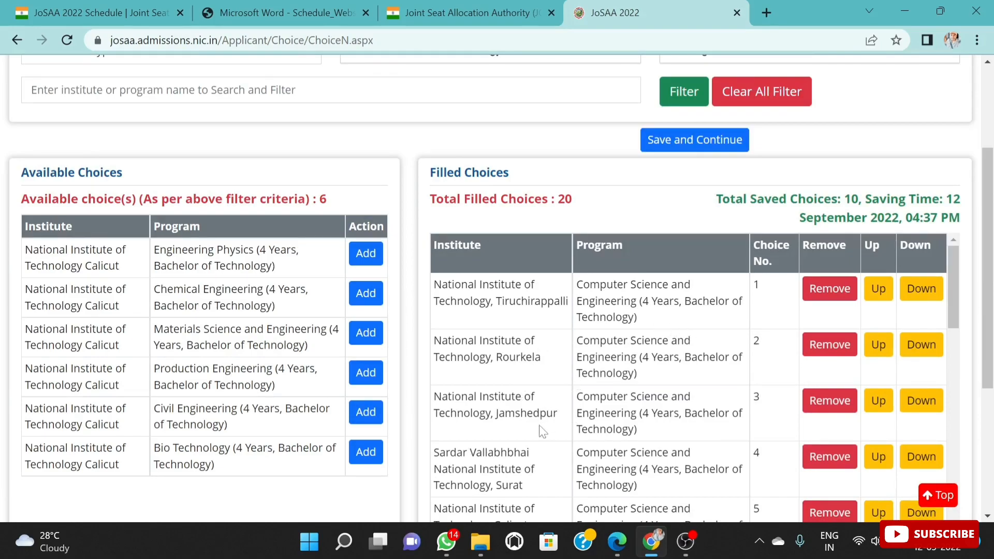
scroll(559, 426, down, 2)
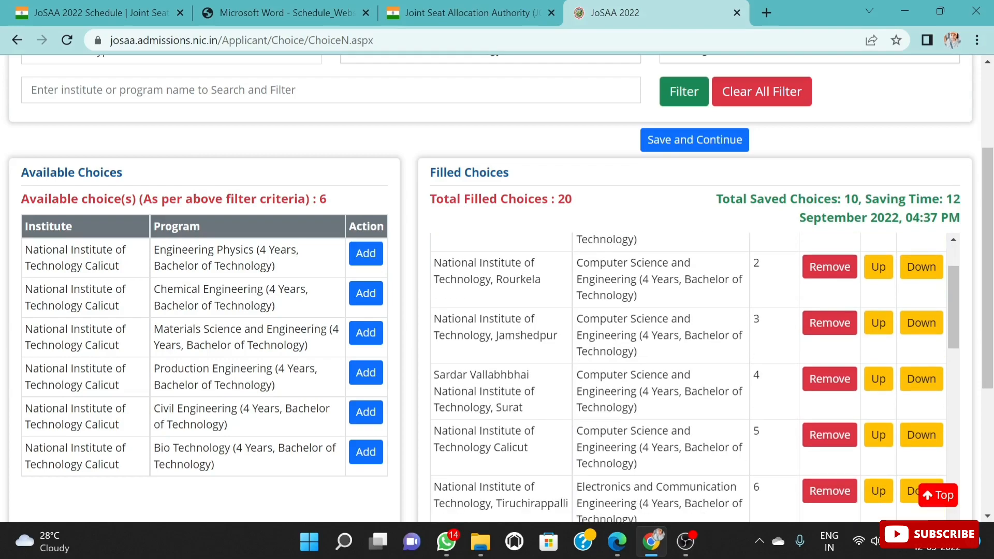
scroll(597, 444, down, 2)
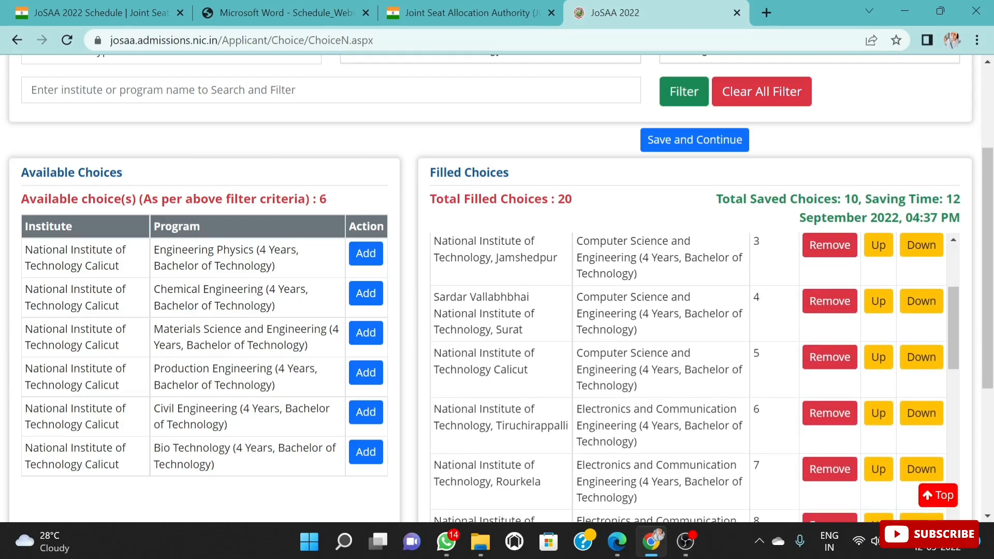
scroll(689, 378, down, 4)
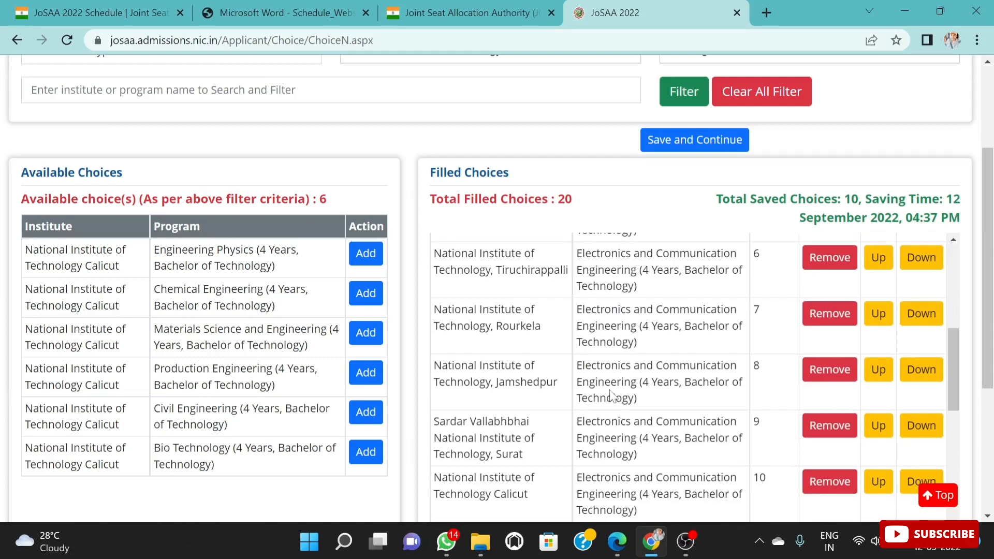
scroll(575, 398, down, 6)
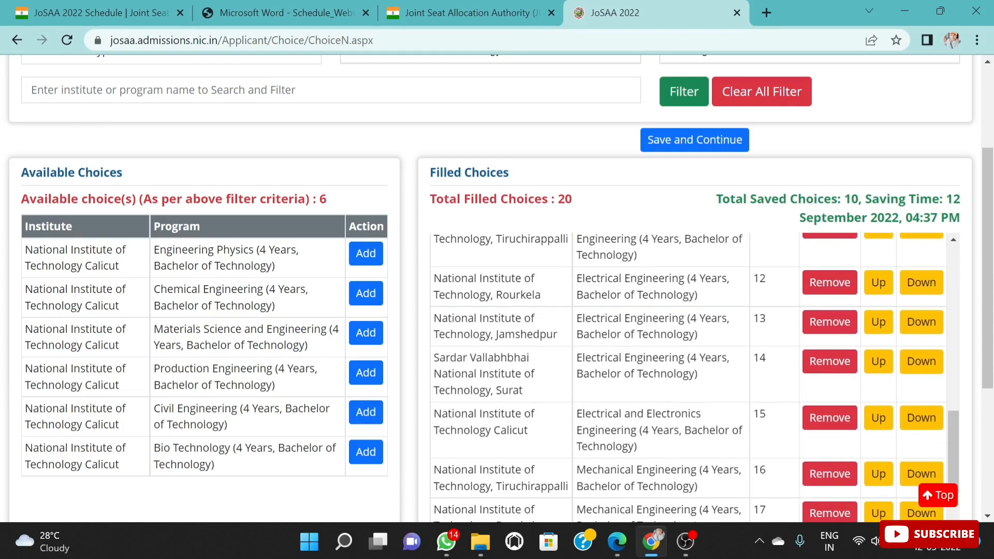
scroll(688, 378, down, 4)
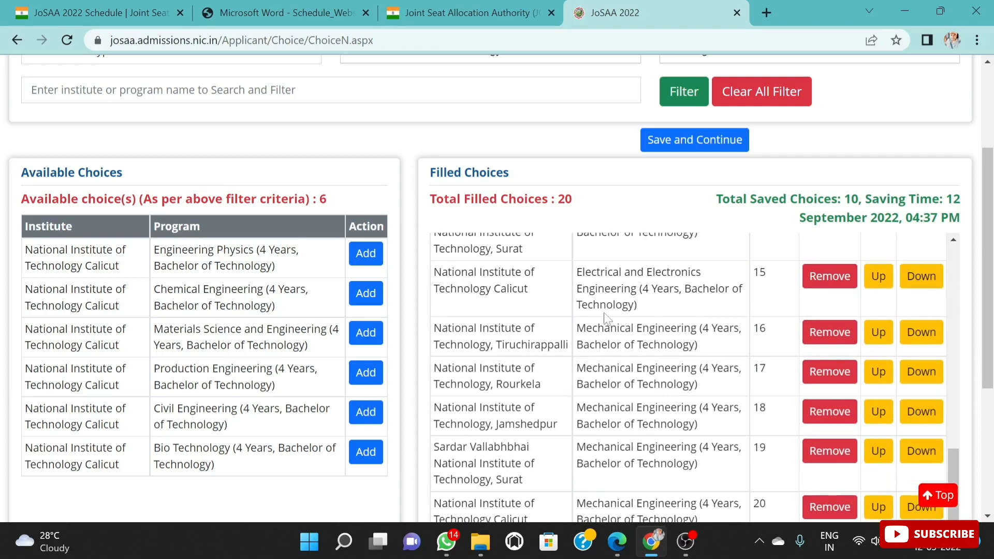
scroll(539, 295, up, 4)
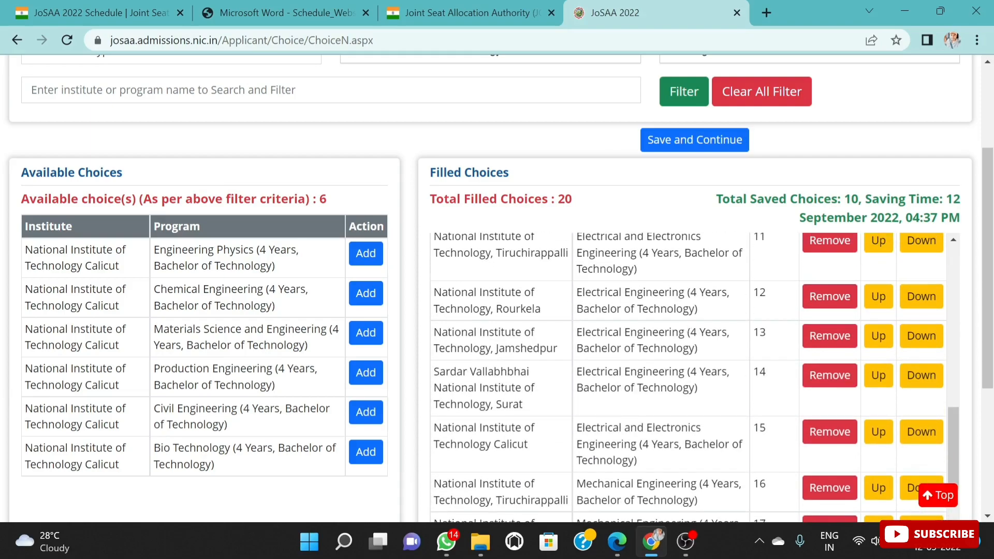
scroll(636, 368, down, 2)
scroll(689, 378, down, 2)
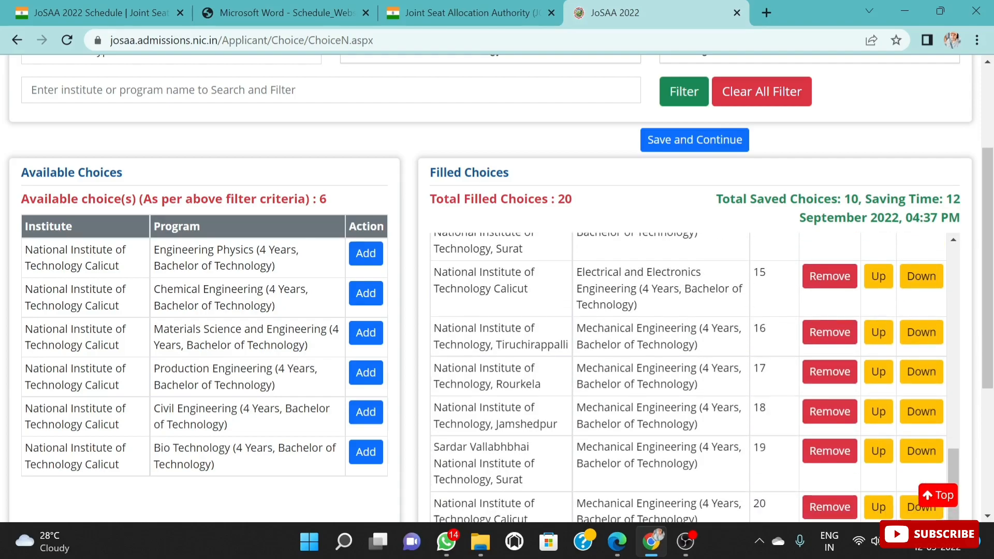
scroll(689, 376, down, 3)
scroll(689, 372, up, 10)
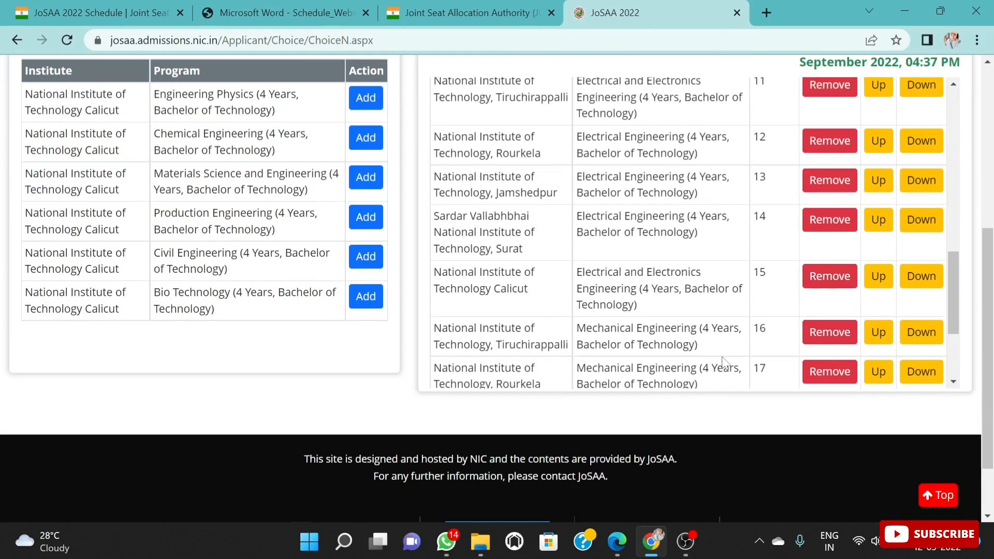
scroll(702, 342, up, 10)
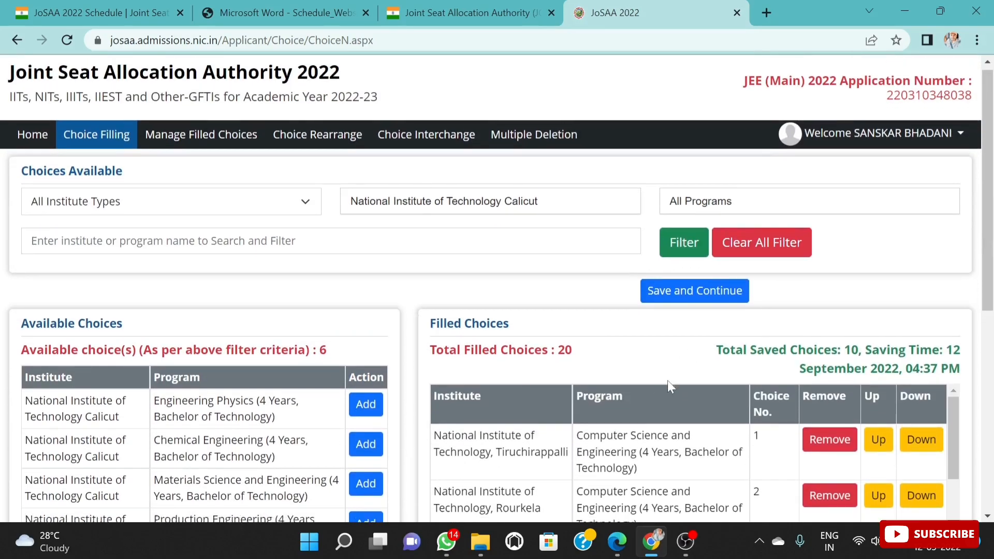
scroll(689, 355, down, 3)
scroll(654, 355, up, 6)
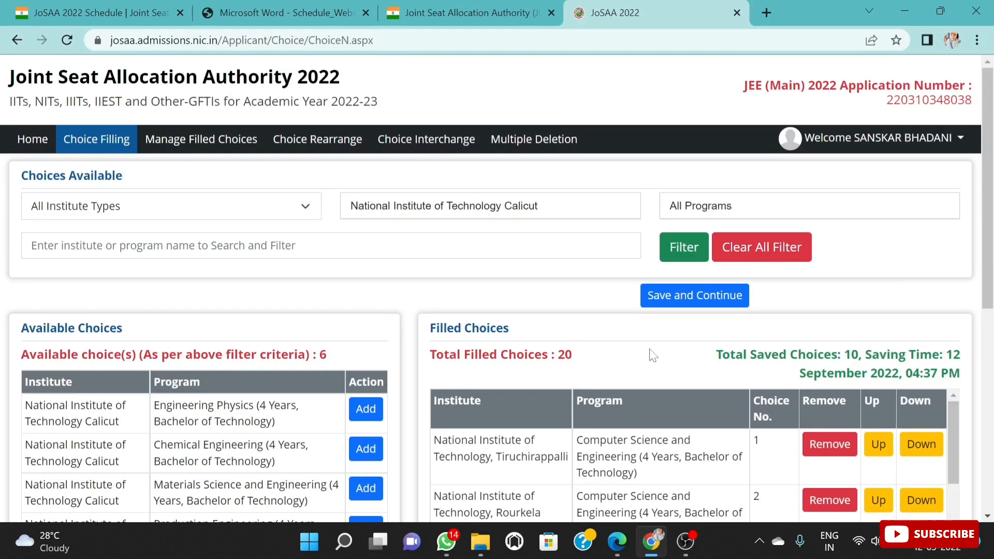
scroll(725, 381, down, 3)
scroll(725, 381, up, 3)
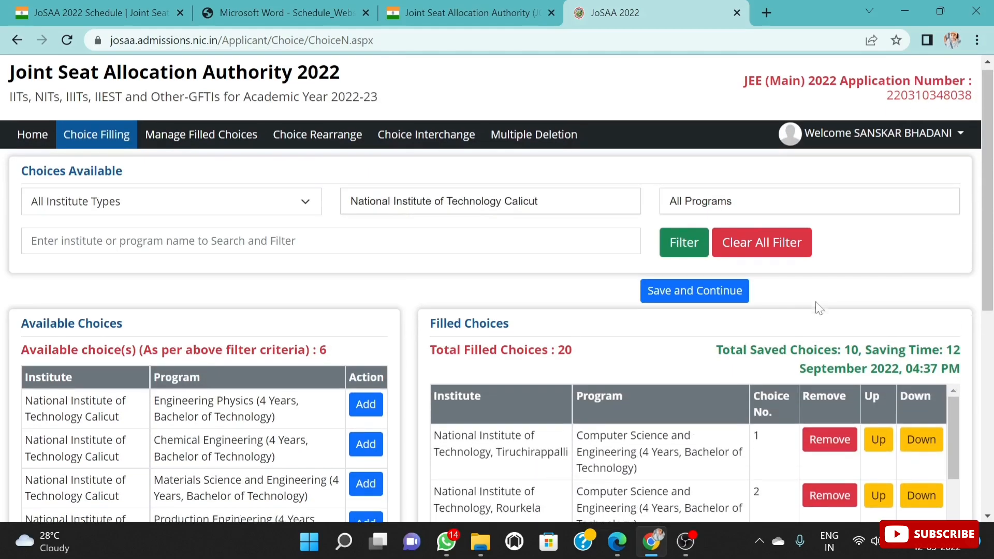
scroll(797, 316, down, 3)
scroll(786, 324, down, 1)
scroll(785, 324, up, 3)
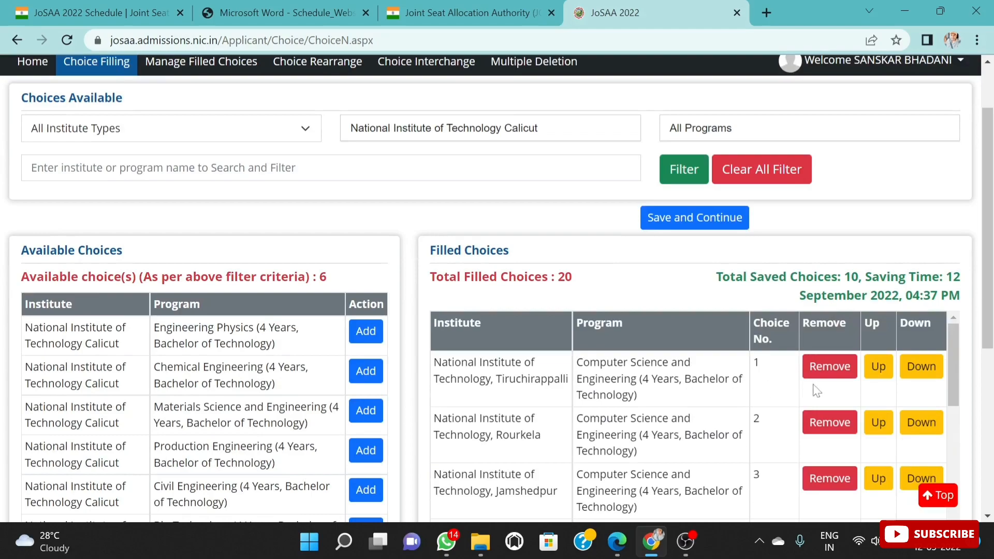
Step: Move National Institute of Technology, Tiruchirappalli's Mechanical Engineering program up the filled choices list to choice number 2
scroll(839, 353, down, 4)
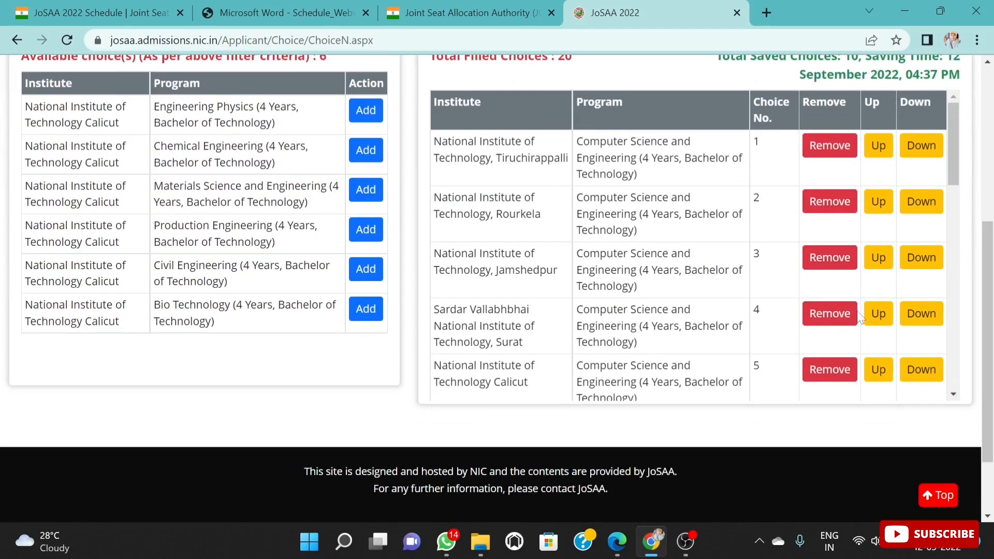
scroll(860, 317, down, 10)
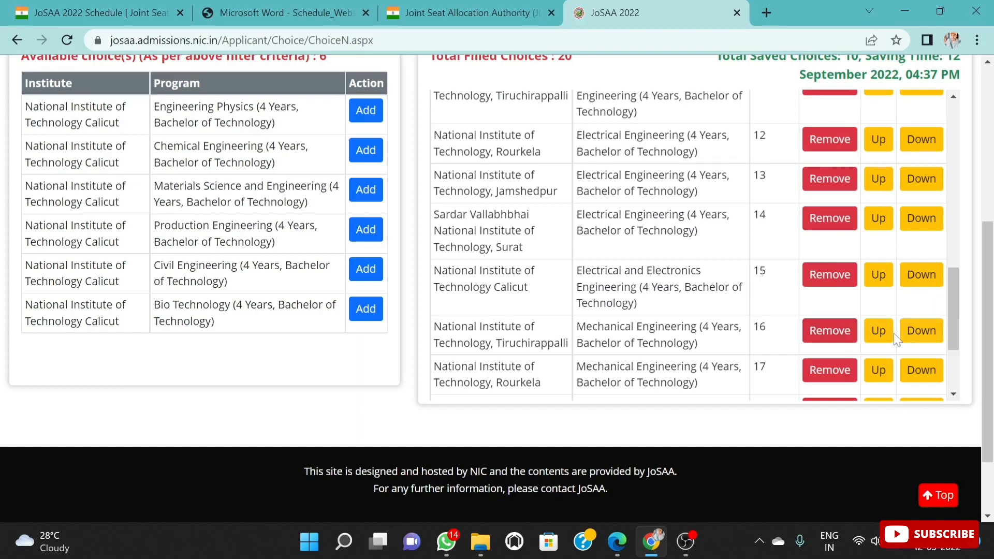
click(879, 331)
click(879, 275)
scroll(880, 311, up, 3)
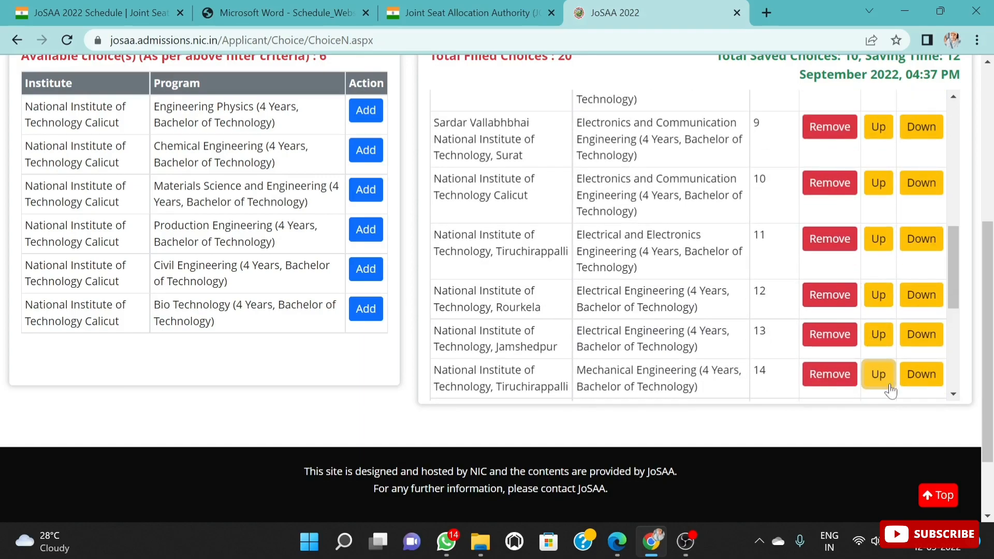
scroll(888, 383, down, 1)
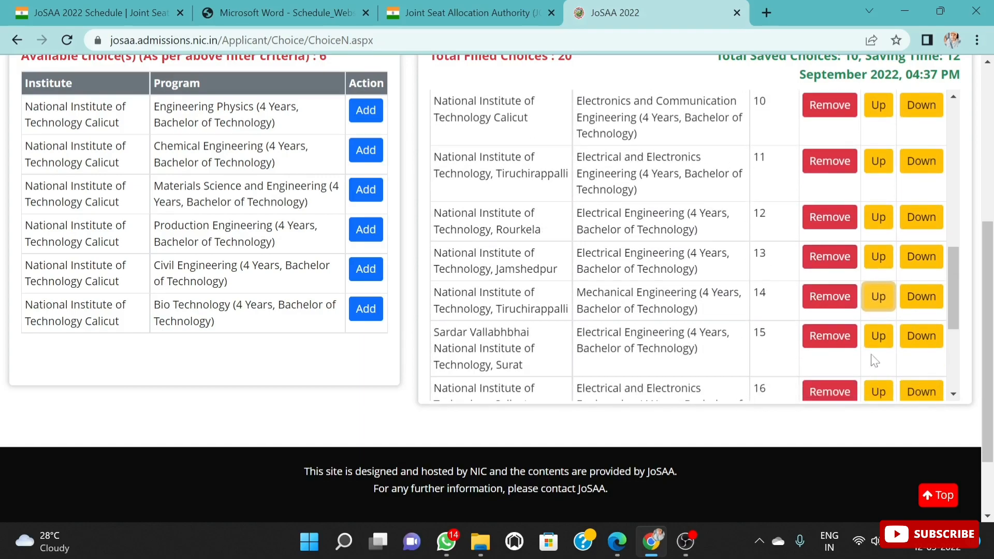
click(889, 303)
click(879, 256)
click(879, 217)
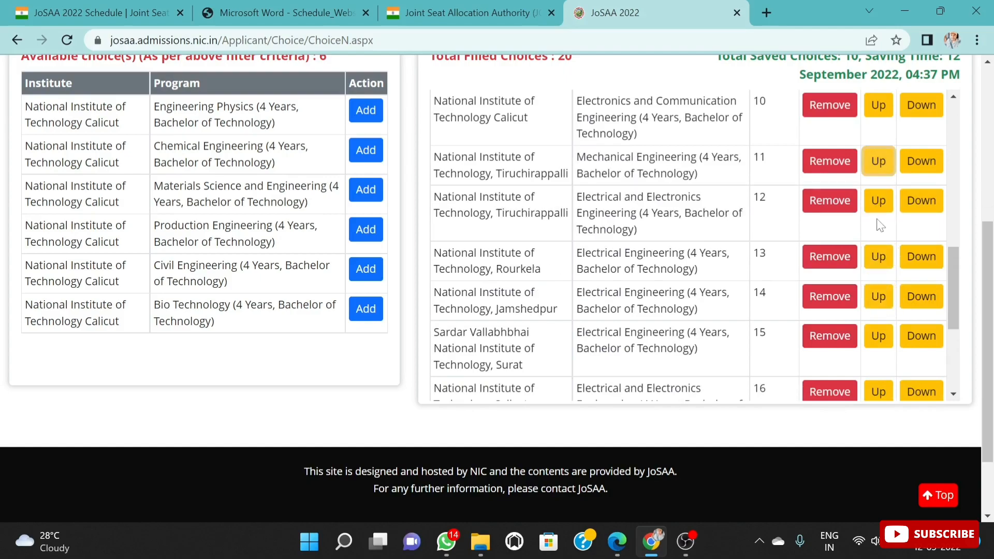
scroll(870, 226, up, 1)
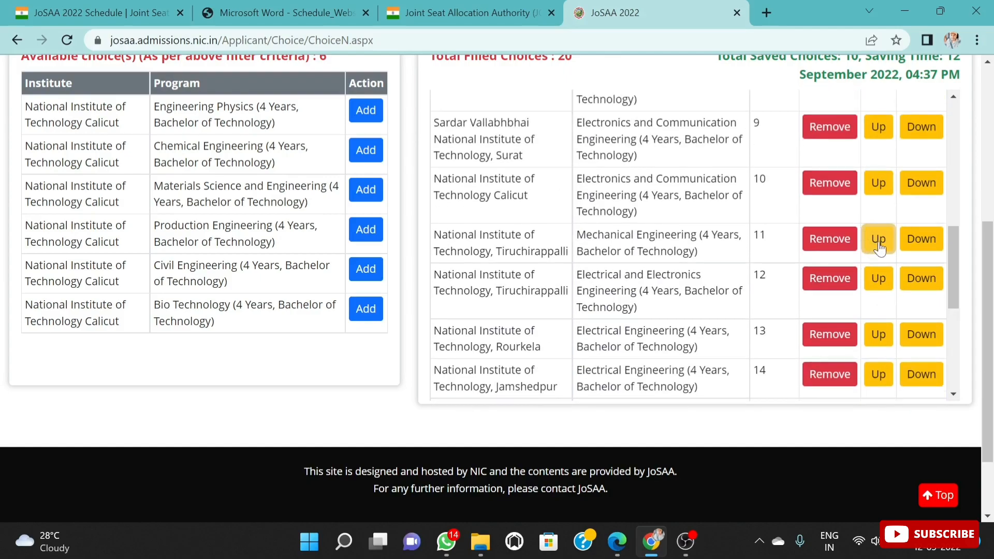
click(876, 238)
scroll(867, 230, up, 1)
click(879, 259)
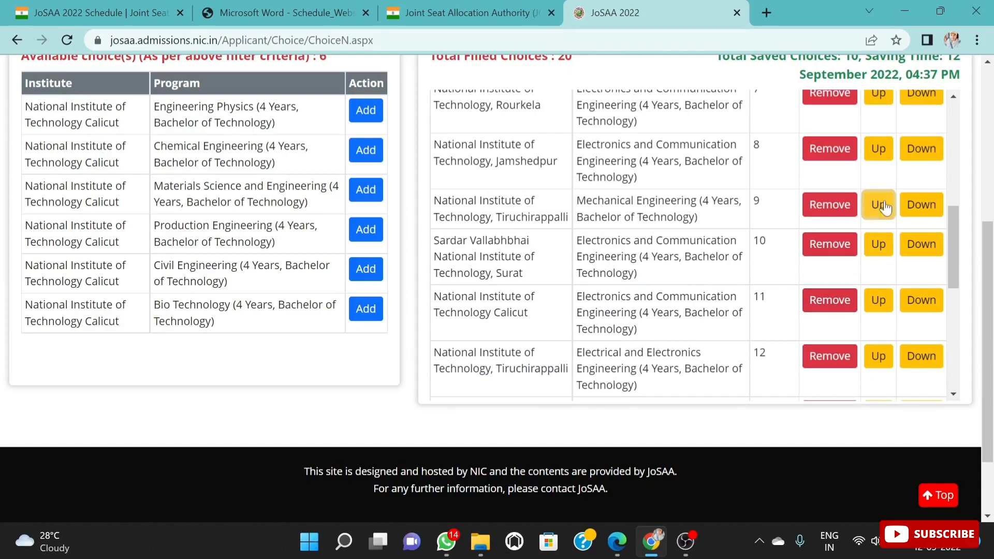
click(878, 205)
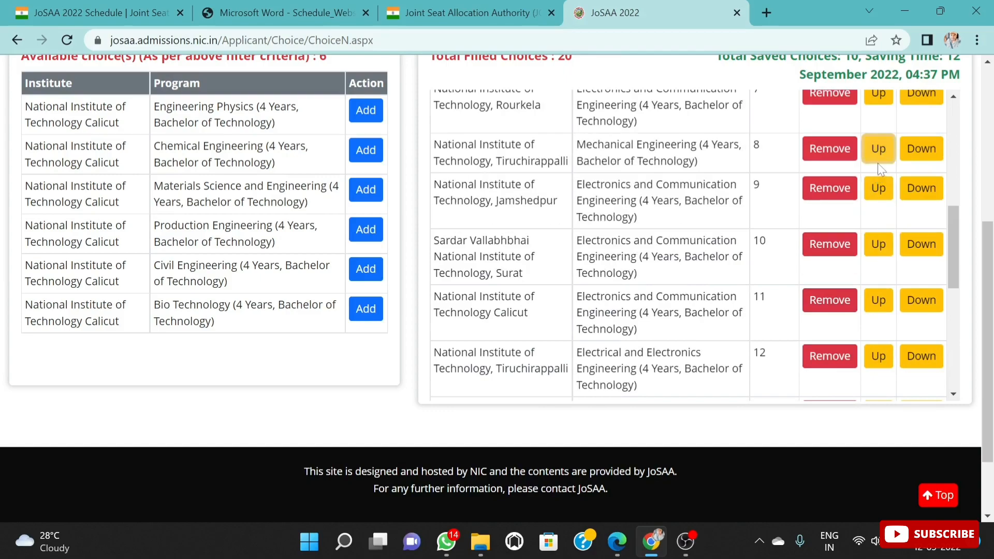
click(879, 150)
scroll(876, 233, up, 2)
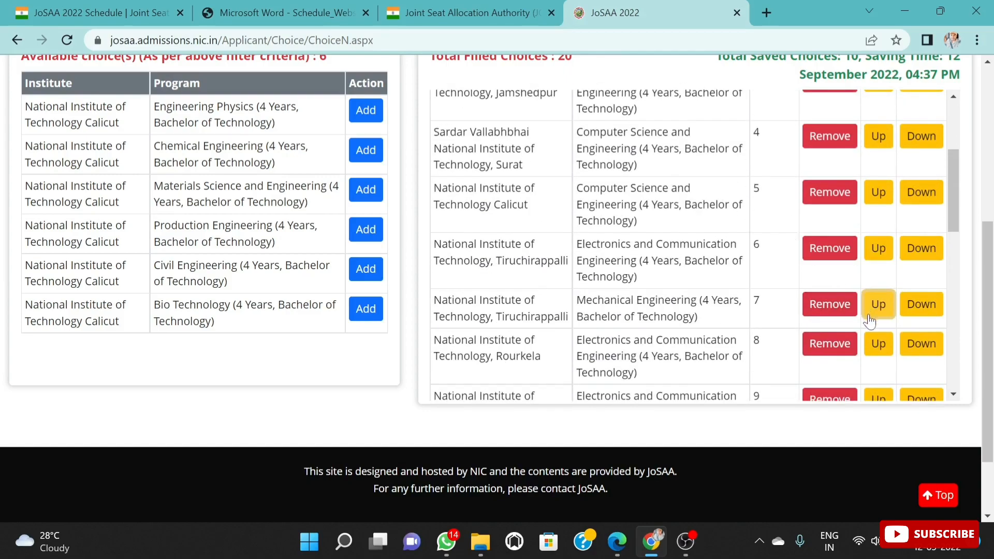
click(879, 306)
click(879, 285)
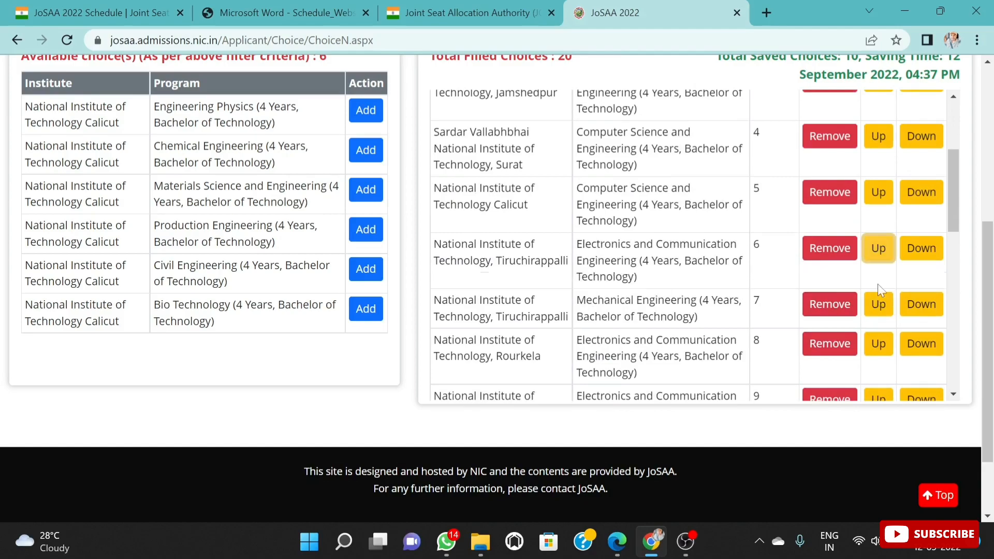
click(879, 306)
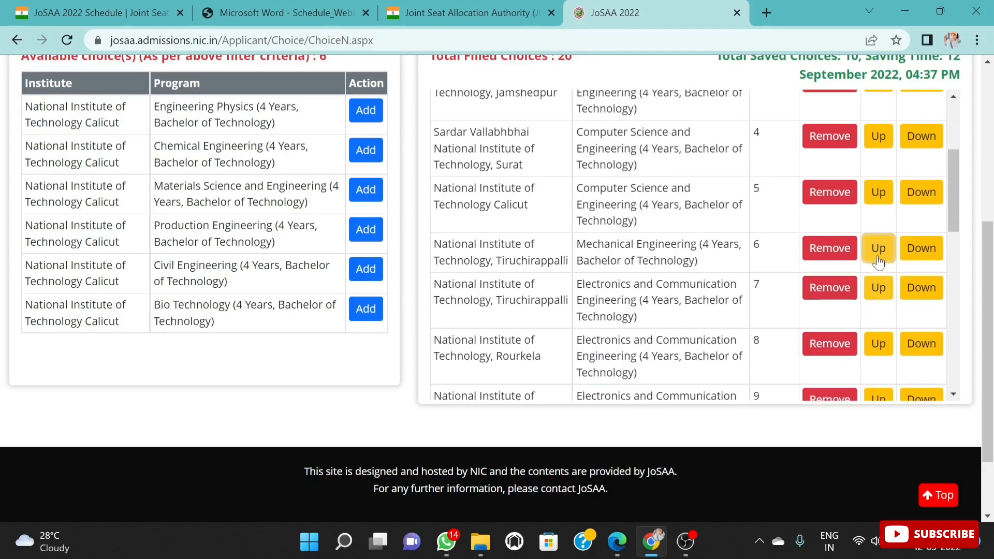
click(879, 246)
click(878, 197)
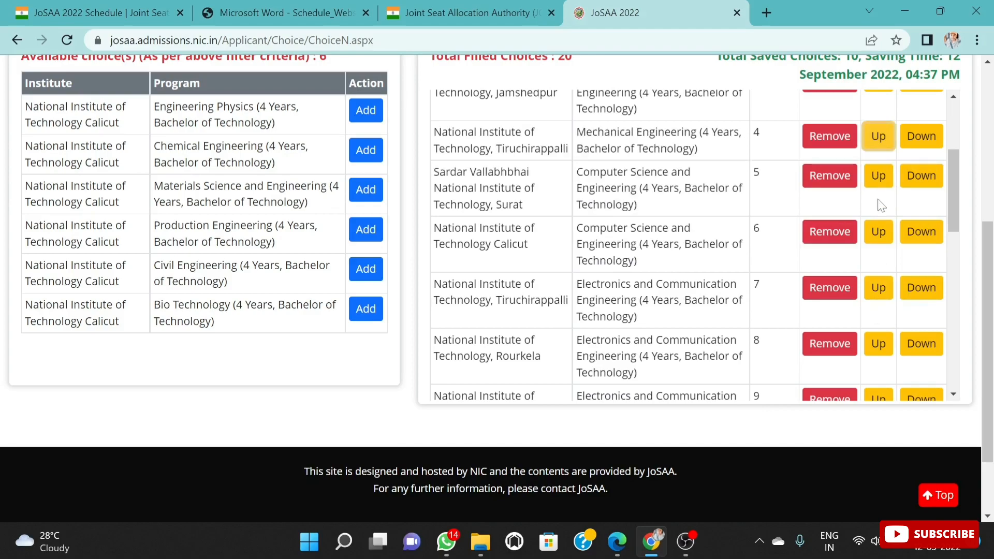
scroll(879, 259, up, 3)
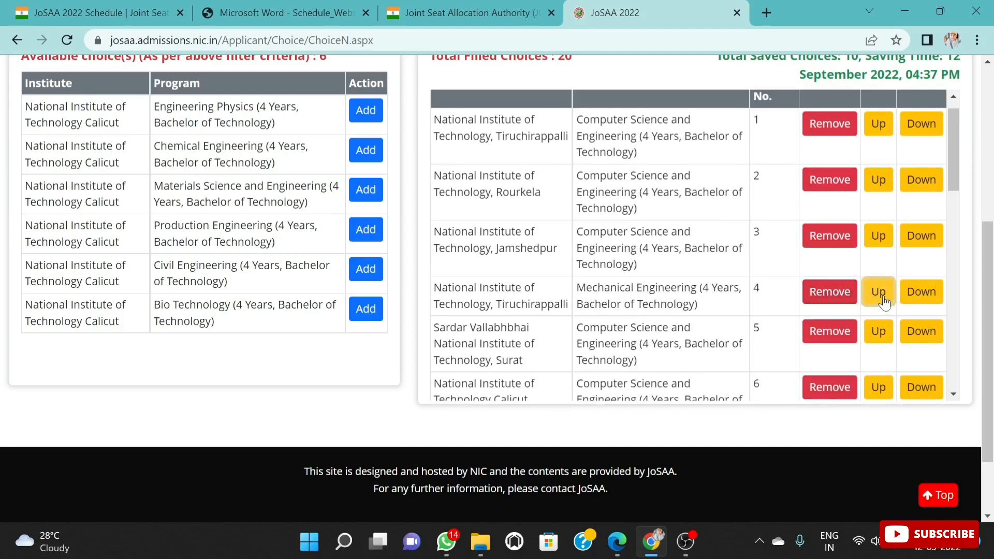
click(879, 291)
click(877, 241)
Step: Move National Institute of Technology, Tiruchirappalli's Electronics and Communication Engineering program up to choice number 2
scroll(816, 344, down, 3)
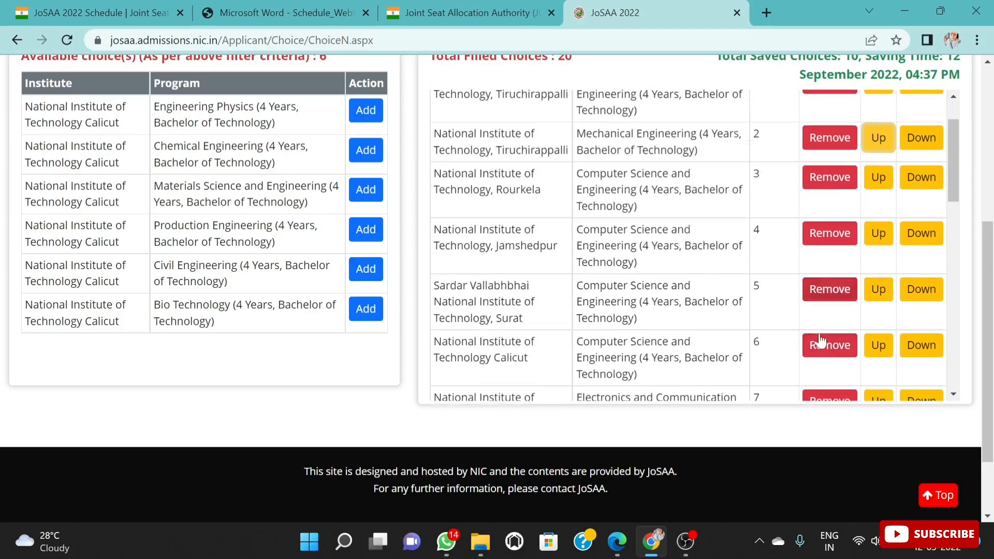
click(879, 288)
click(878, 246)
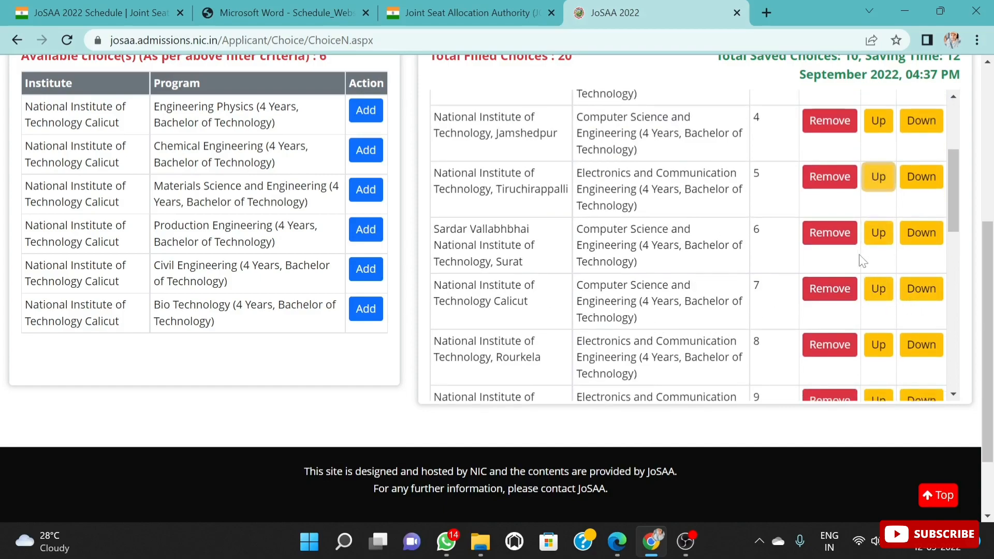
scroll(861, 260, up, 3)
click(874, 331)
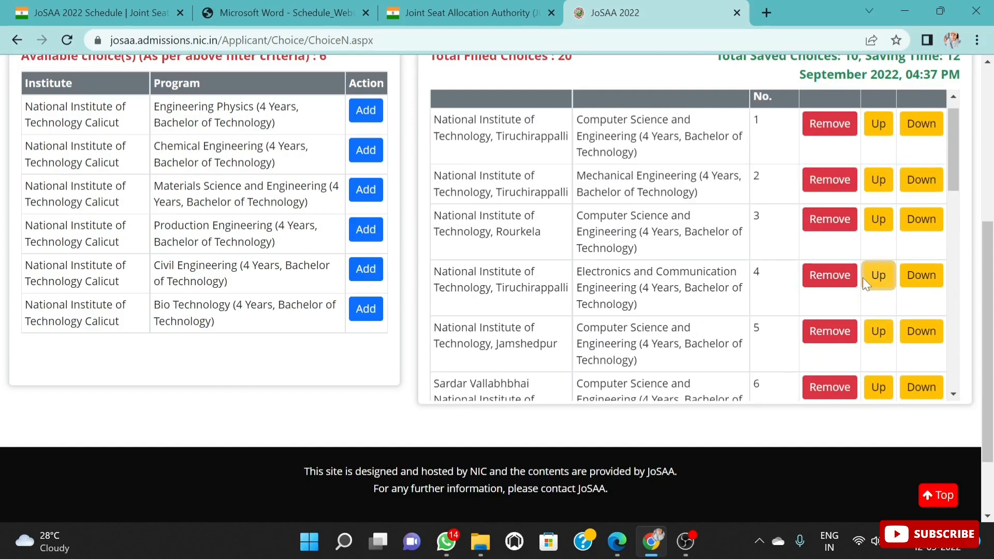
click(876, 276)
click(879, 221)
Step: Move National Institute of Technology, Tiruchirappalli's Electrical and Electronics Engineering program up the filled choices list to choice number 4
scroll(787, 350, down, 4)
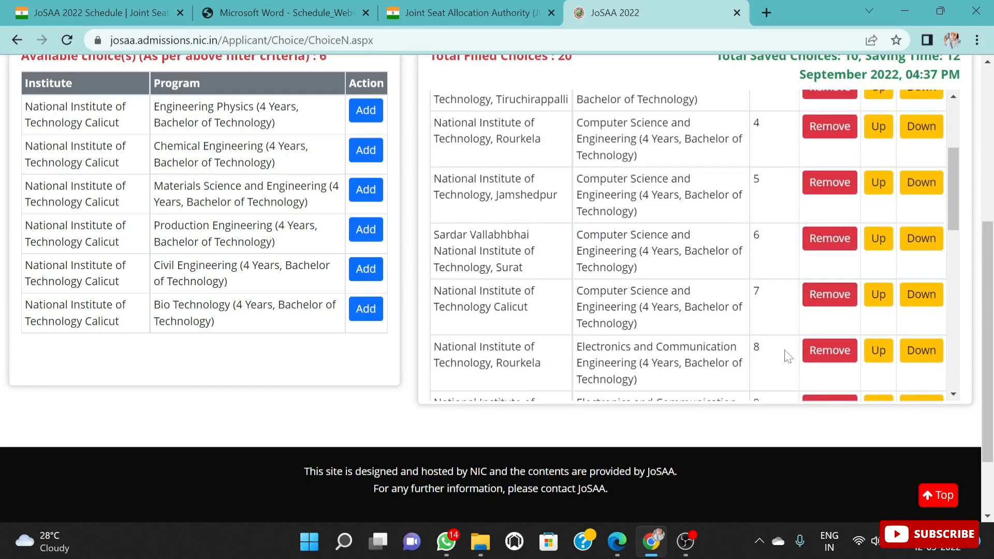
scroll(829, 355, down, 2)
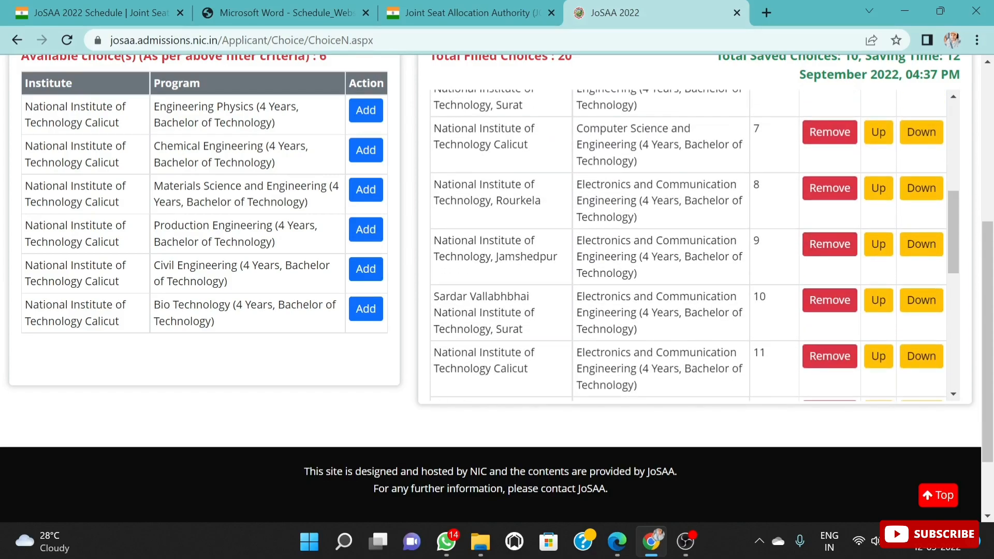
scroll(880, 259, down, 4)
click(885, 259)
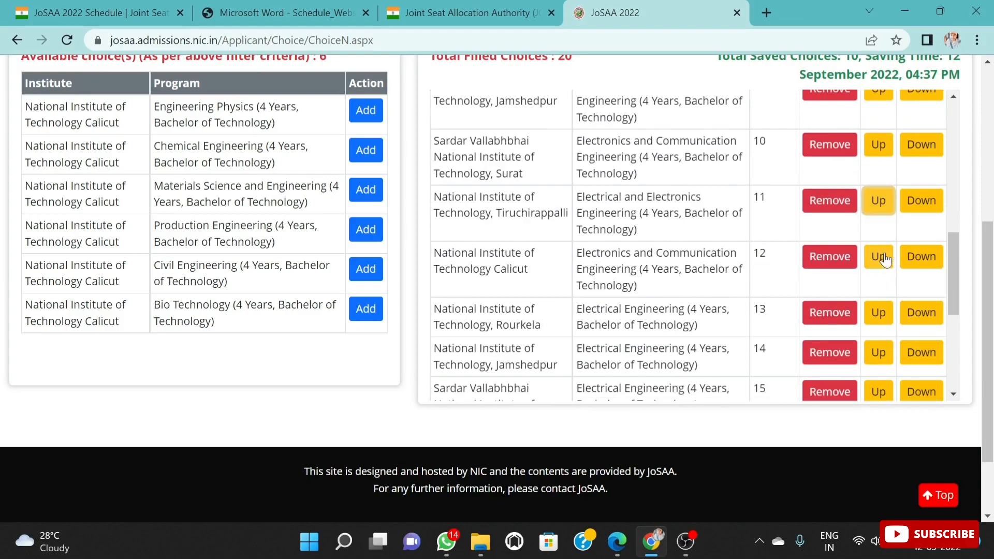
click(879, 201)
scroll(885, 233, up, 2)
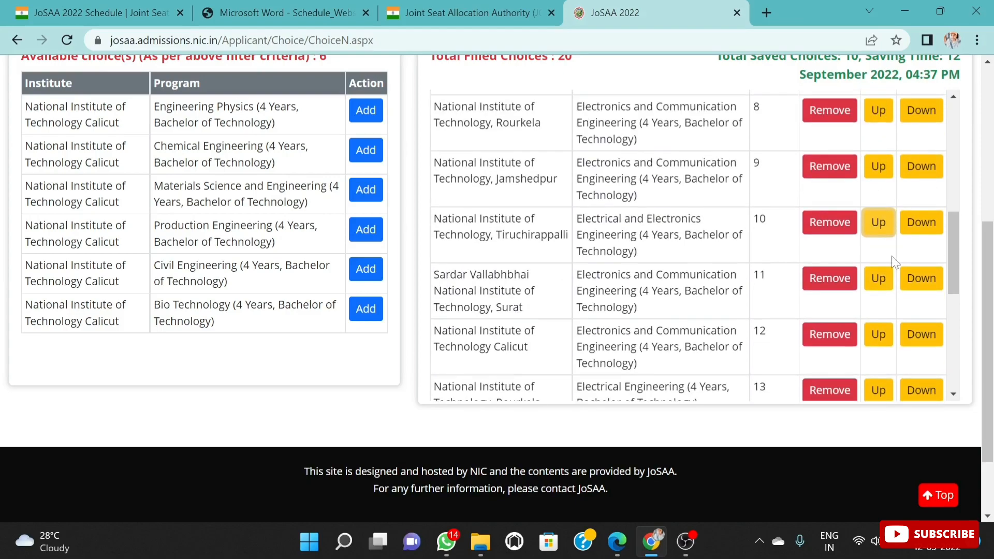
click(887, 223)
click(880, 166)
scroll(883, 181, up, 2)
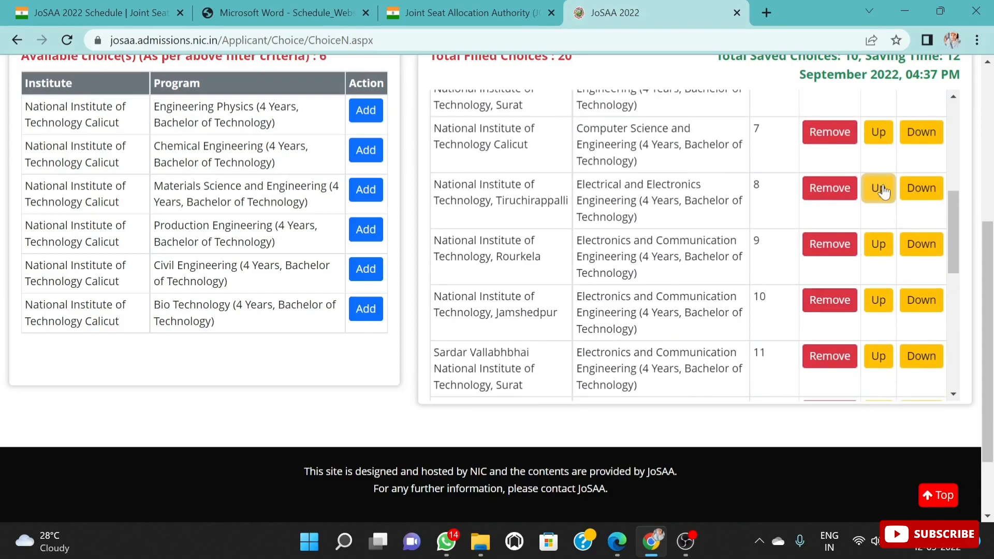
click(884, 191)
scroll(886, 184, up, 2)
click(878, 210)
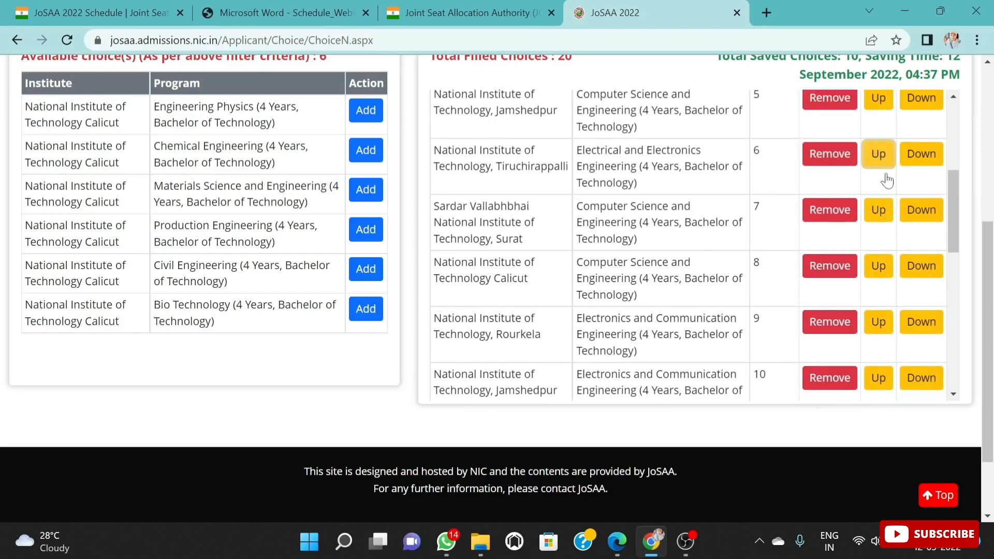
scroll(883, 208, up, 2)
click(877, 228)
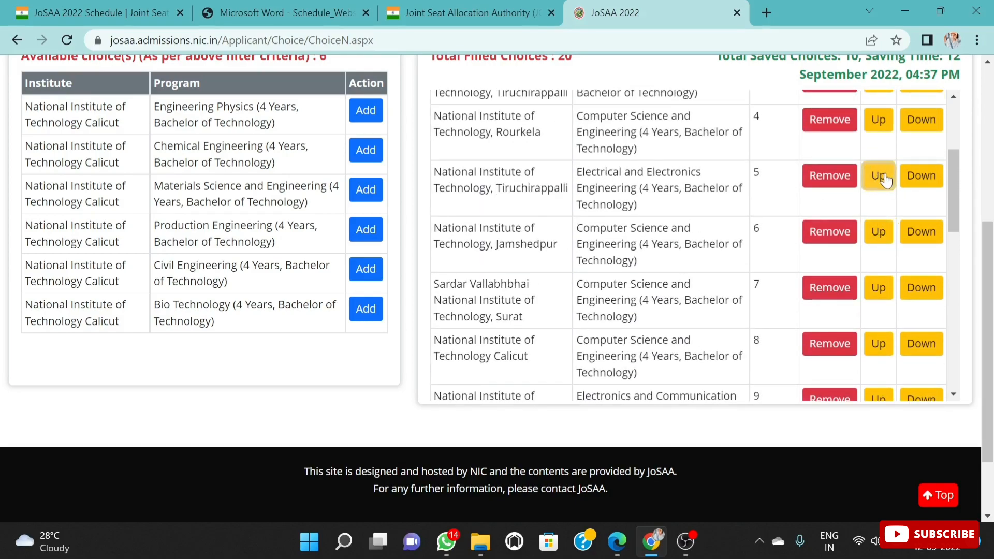
click(883, 179)
scroll(882, 244, up, 1)
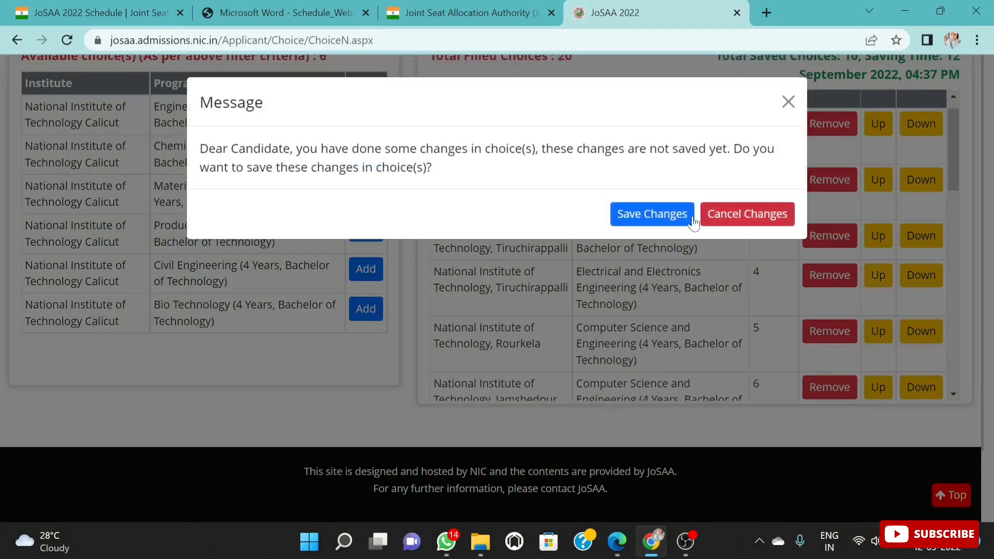
Step: Save the pending choice changes and move Tiruchirappalli's Electrical and Electronics Engineering program up to choice number 3, above Mechanical Engineering
click(662, 220)
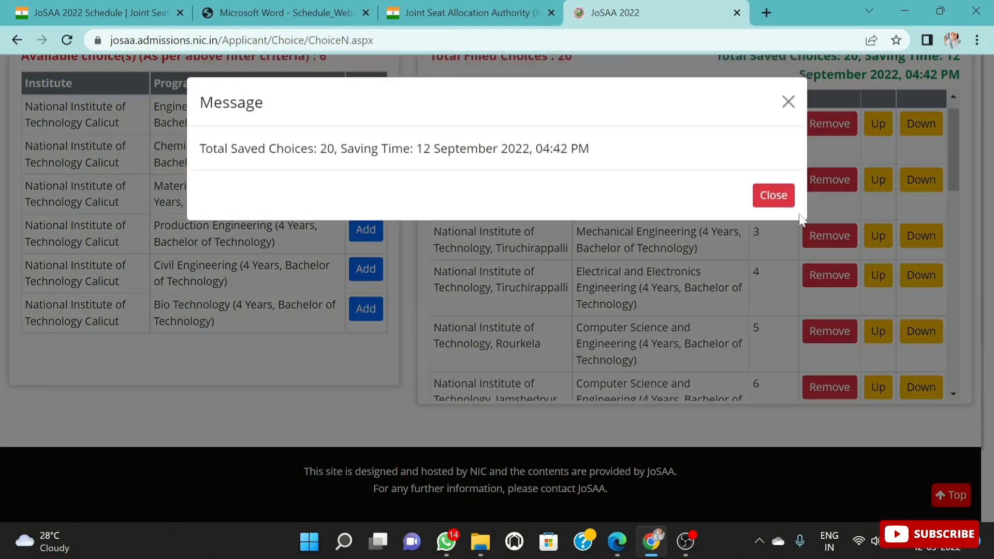
click(774, 195)
click(879, 276)
scroll(777, 264, up, 1)
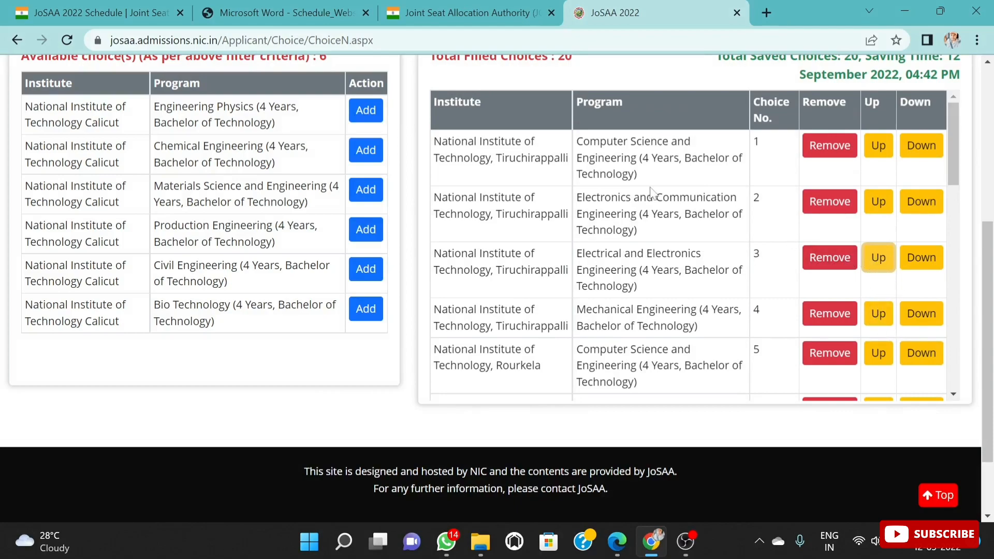
scroll(870, 259, up, 1)
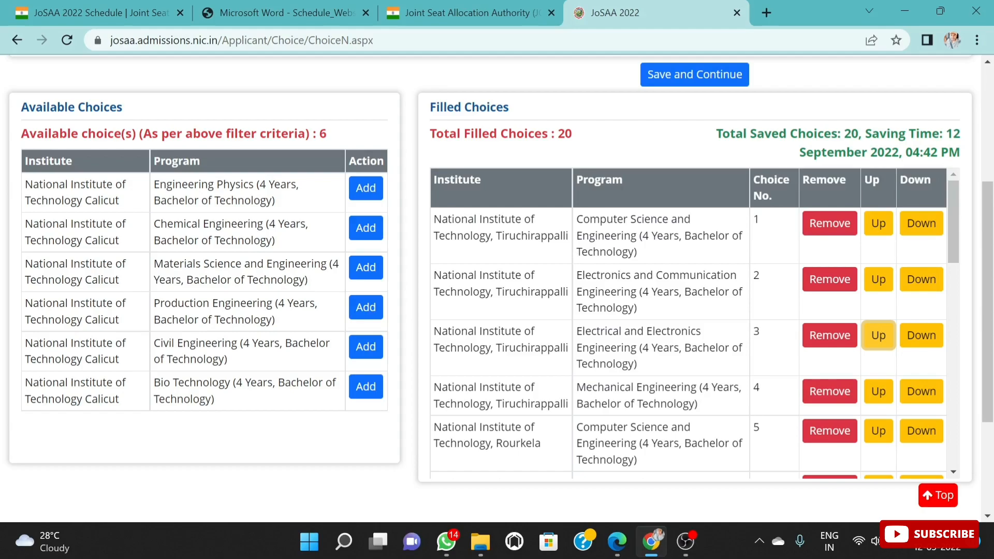
scroll(657, 390, down, 2)
scroll(703, 344, up, 2)
scroll(741, 383, down, 1)
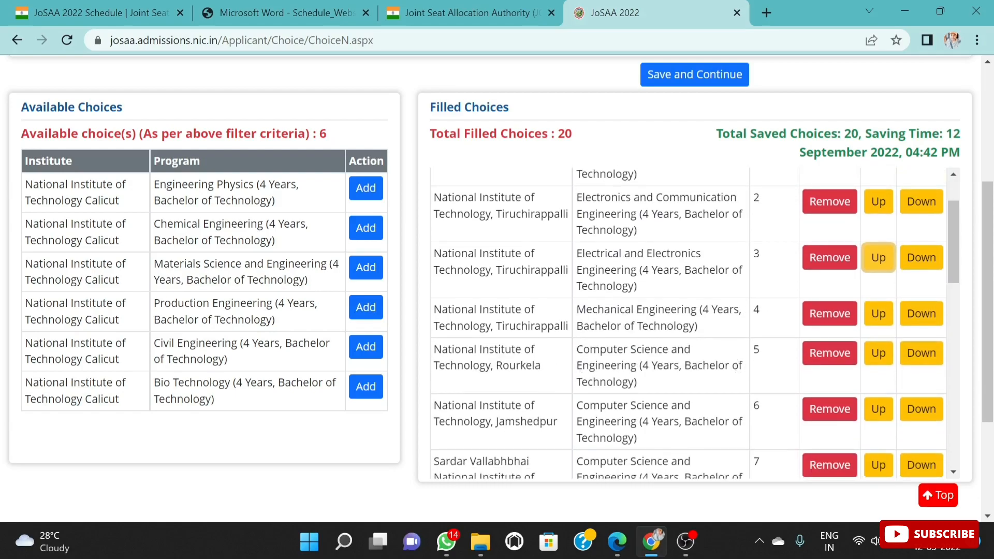
scroll(707, 383, up, 1)
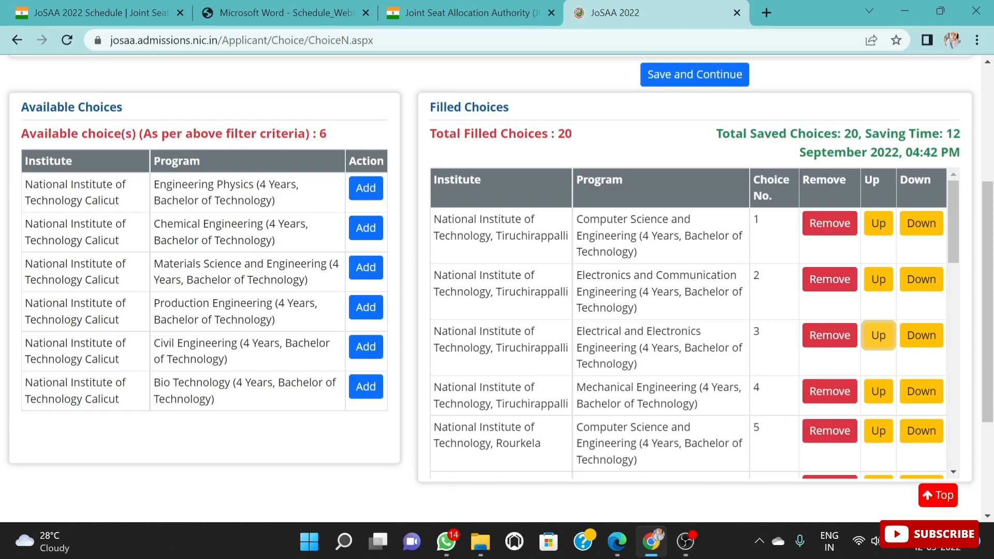
Step: Review the order of the programs in the filled choices list, especially the National Institute of Technology, Tiruchirappalli branches
scroll(755, 415, down, 8)
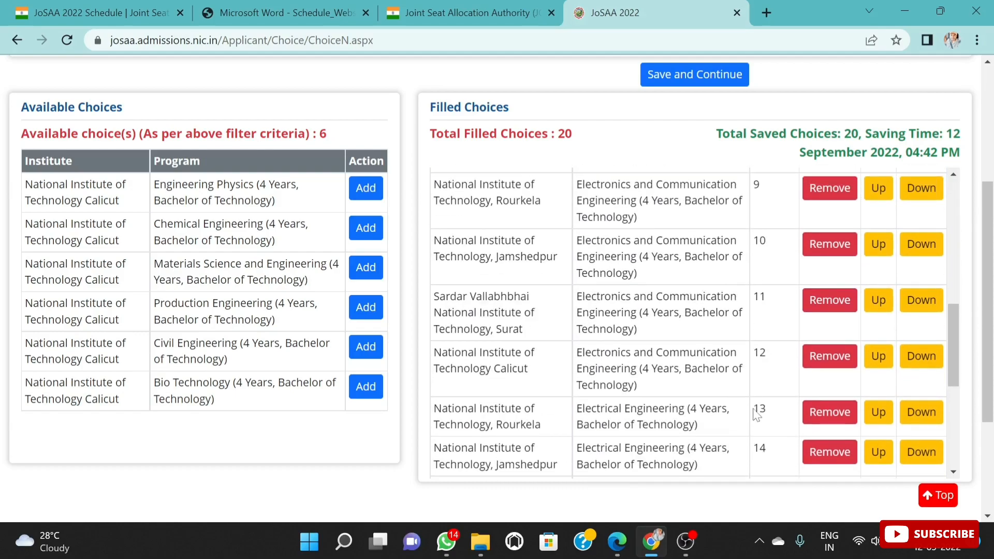
scroll(755, 416, up, 10)
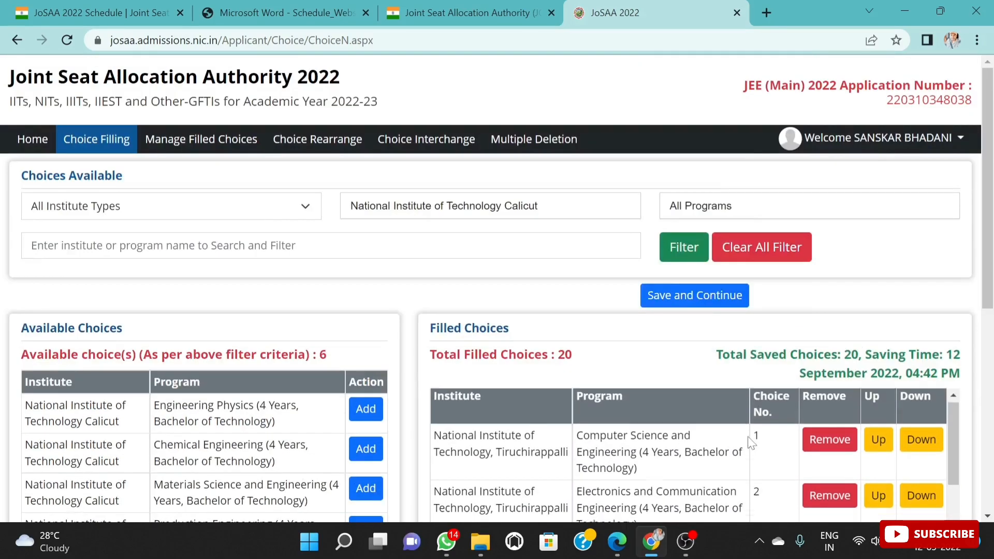
scroll(757, 420, down, 5)
scroll(757, 420, down, 2)
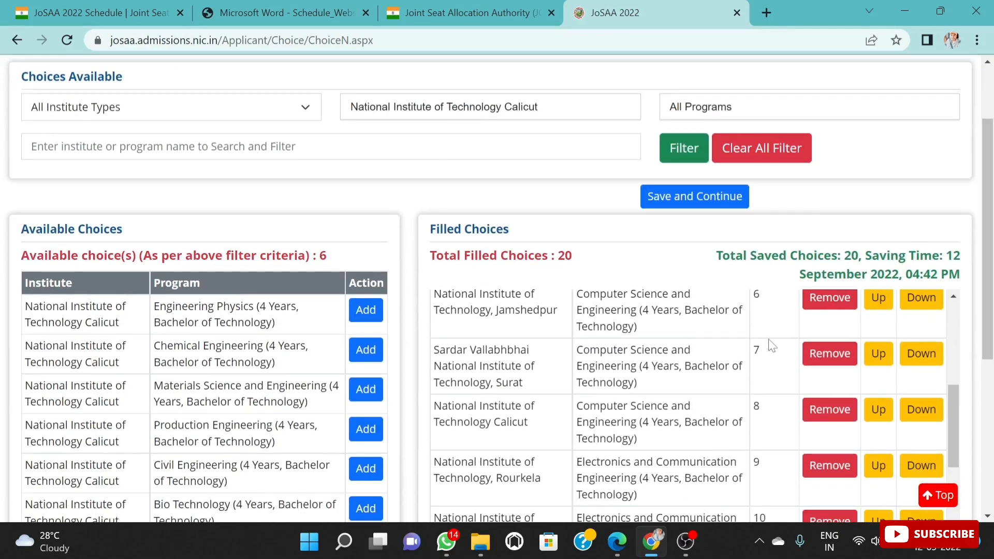
scroll(764, 362, up, 3)
scroll(765, 362, up, 3)
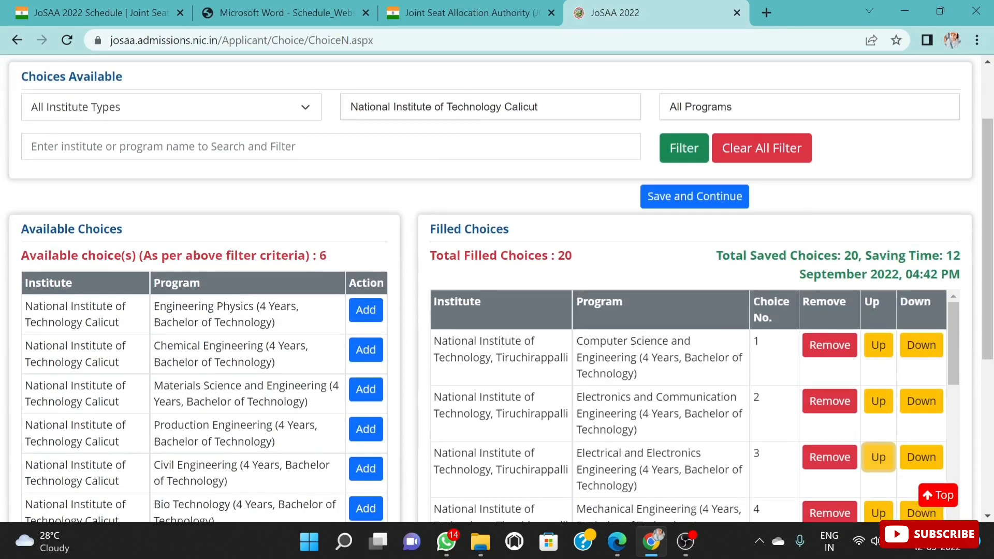
scroll(704, 398, down, 3)
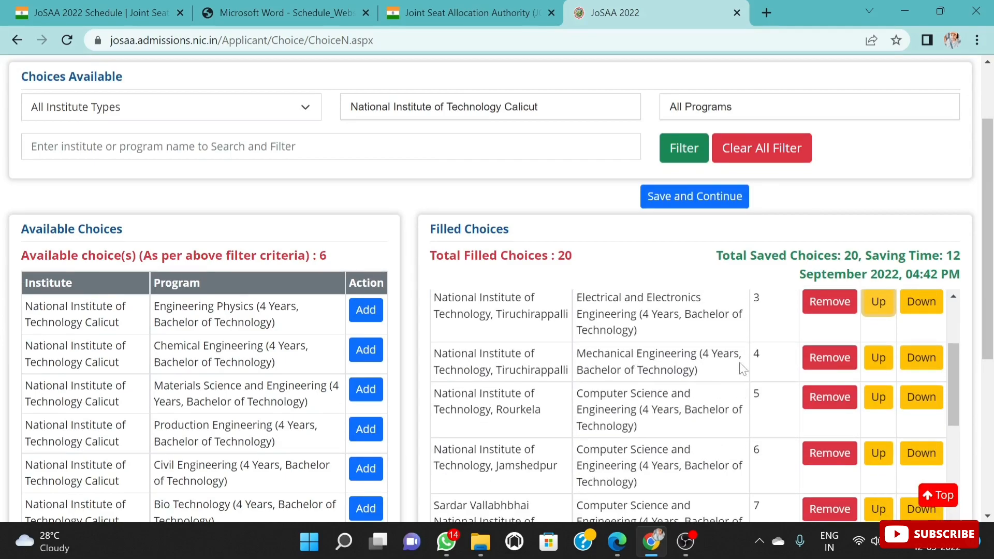
scroll(744, 373, up, 1)
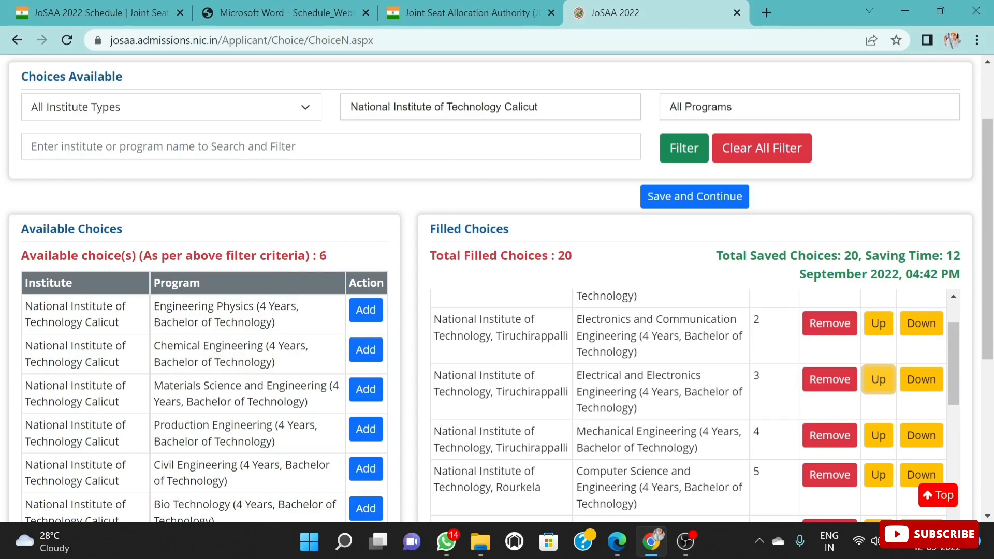
scroll(714, 425, up, 1)
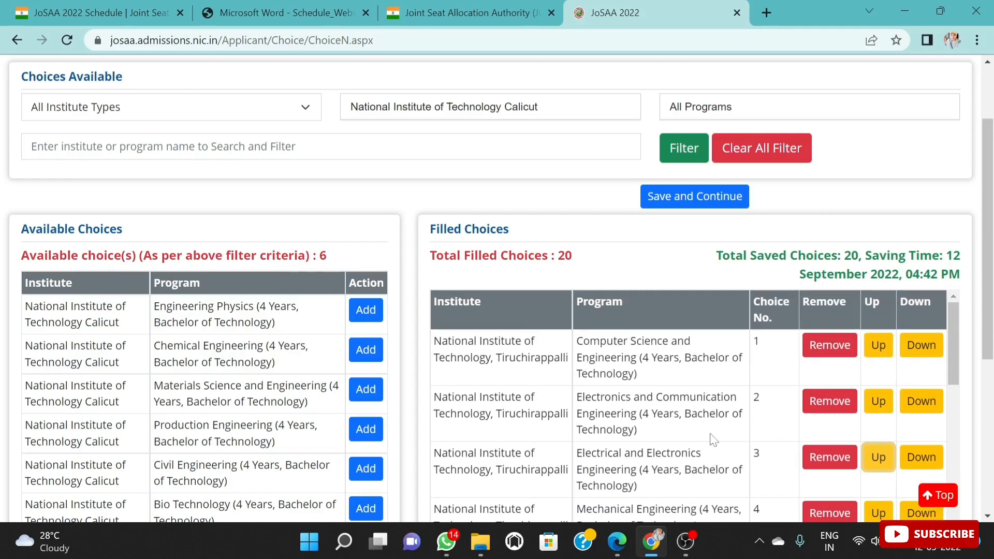
scroll(988, 238, down, 2)
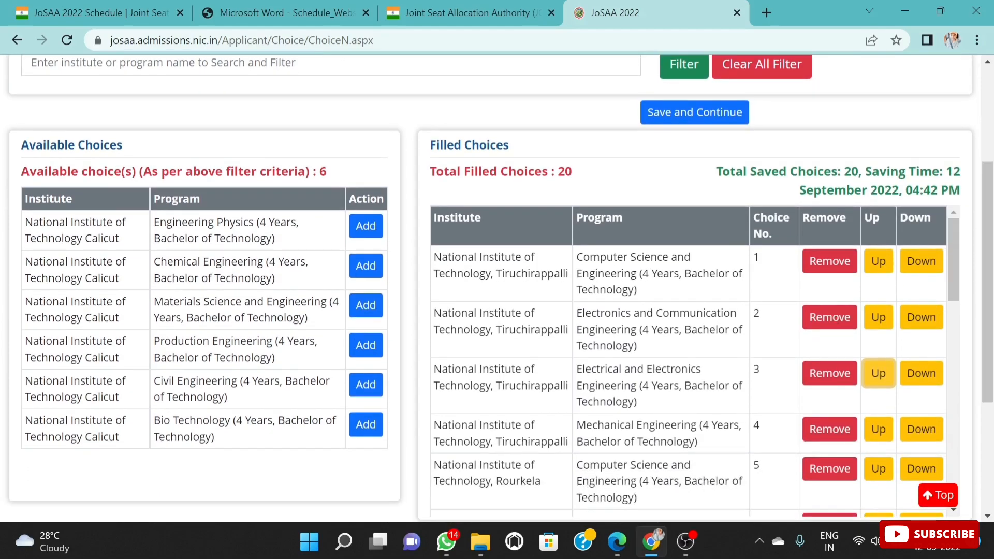
scroll(673, 363, down, 1)
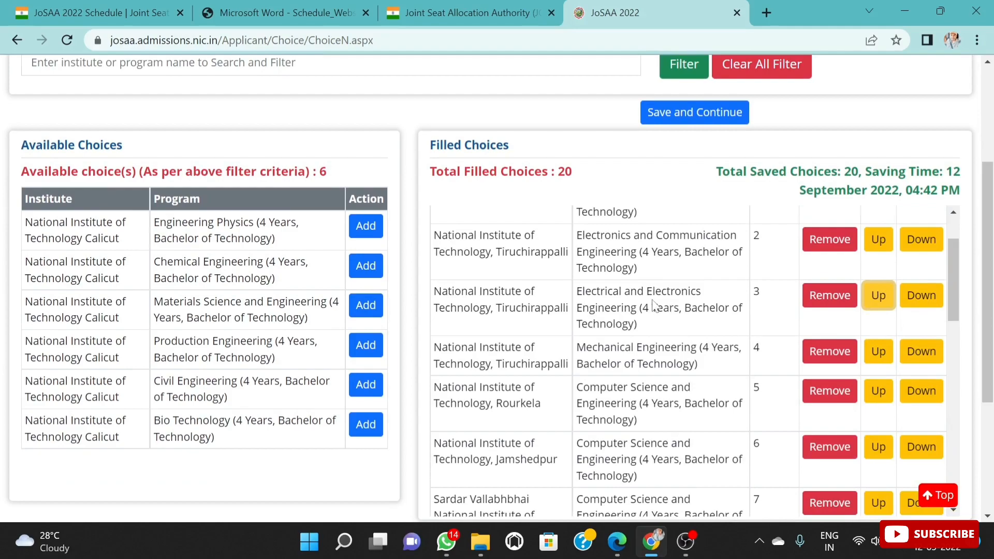
scroll(662, 293, up, 1)
scroll(662, 294, up, 1)
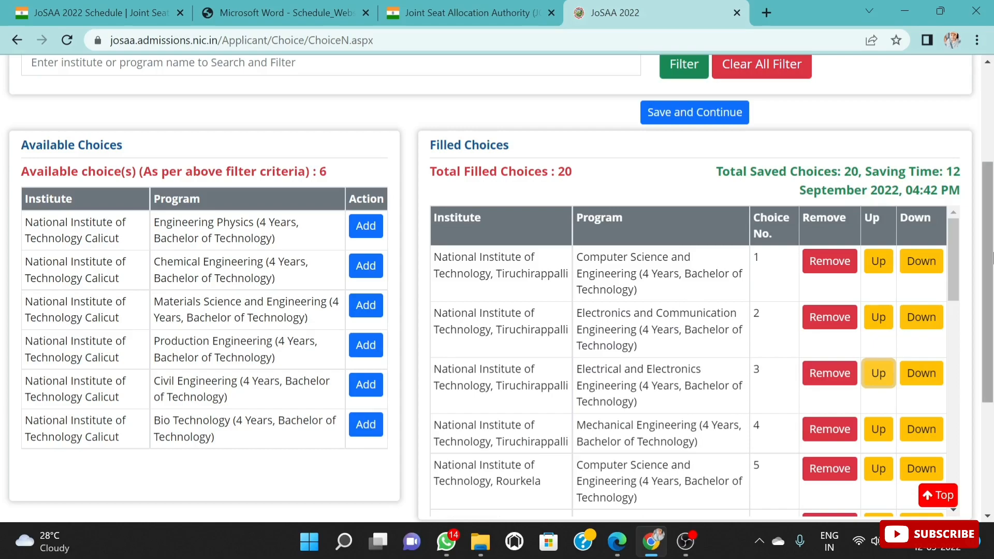
scroll(728, 248, down, 1)
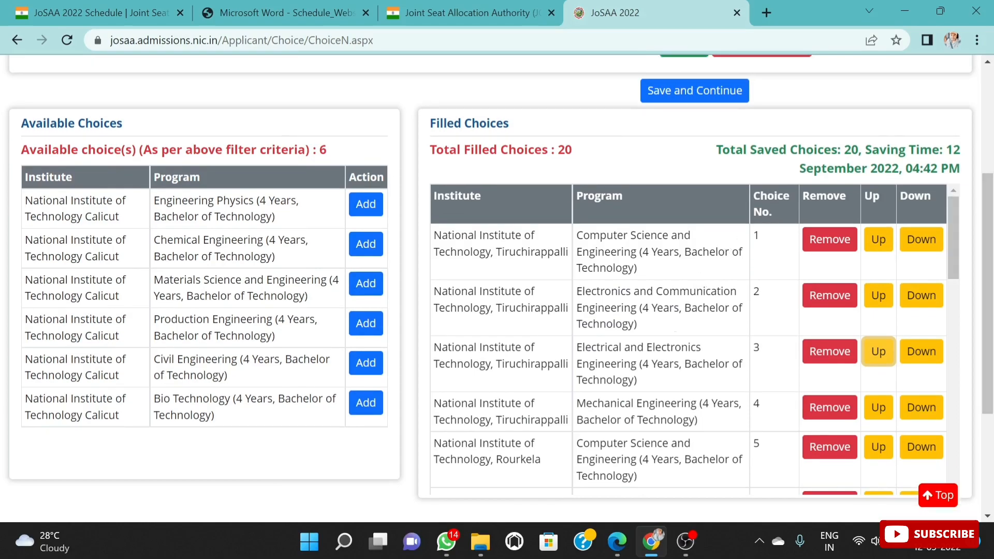
scroll(689, 337, down, 2)
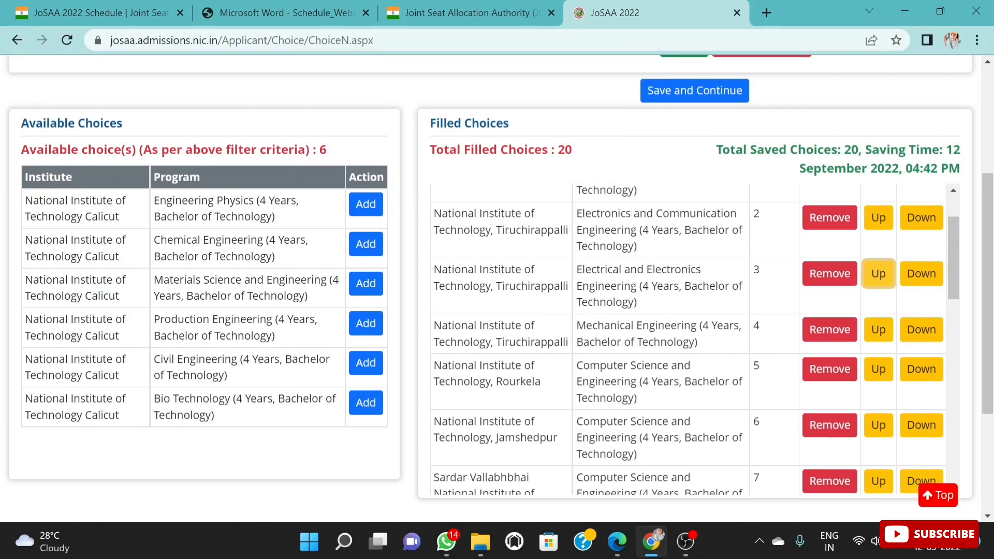
scroll(665, 321, up, 2)
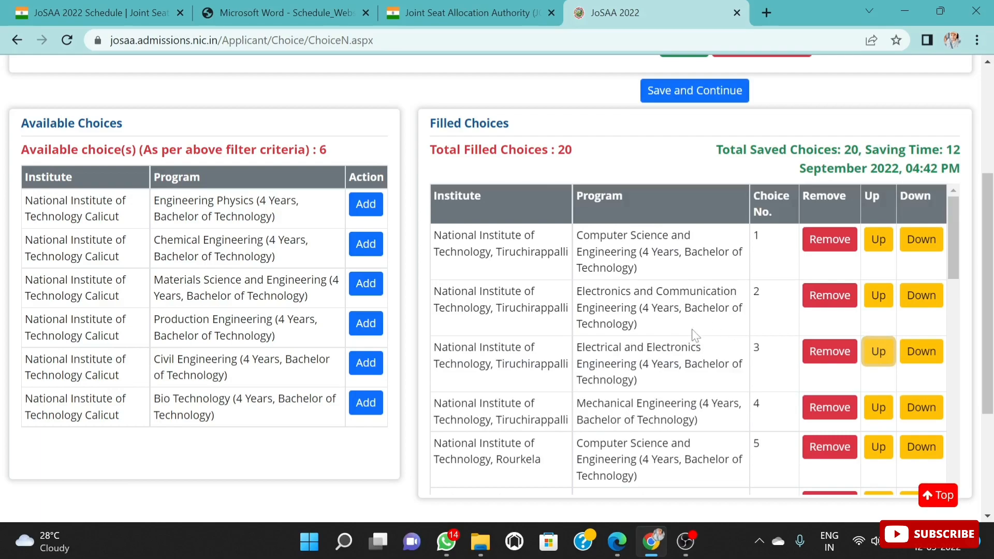
Step: Move National Institute of Technology, Rourkela's Computer Science and Engineering program up the filled choices list to choice number 2
scroll(725, 342, down, 2)
click(878, 371)
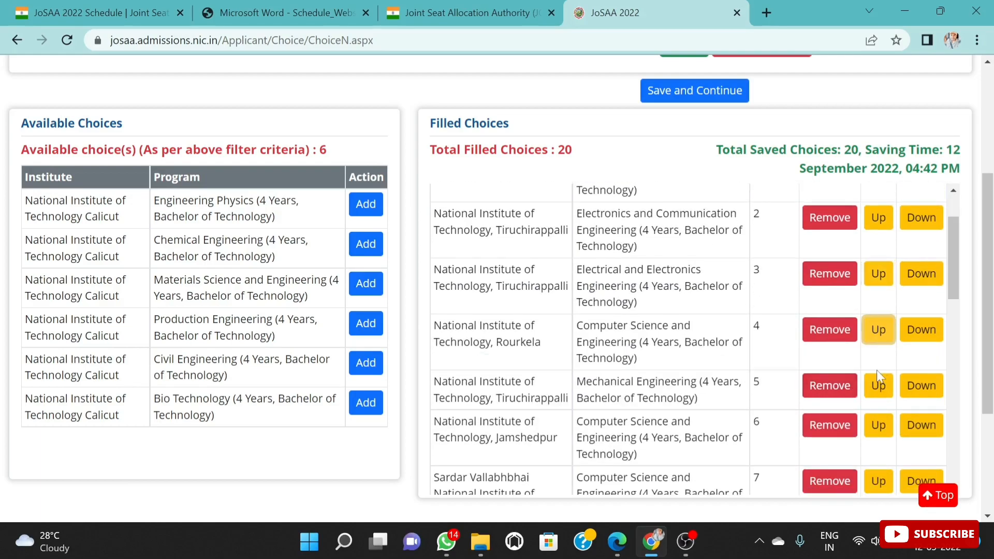
click(879, 334)
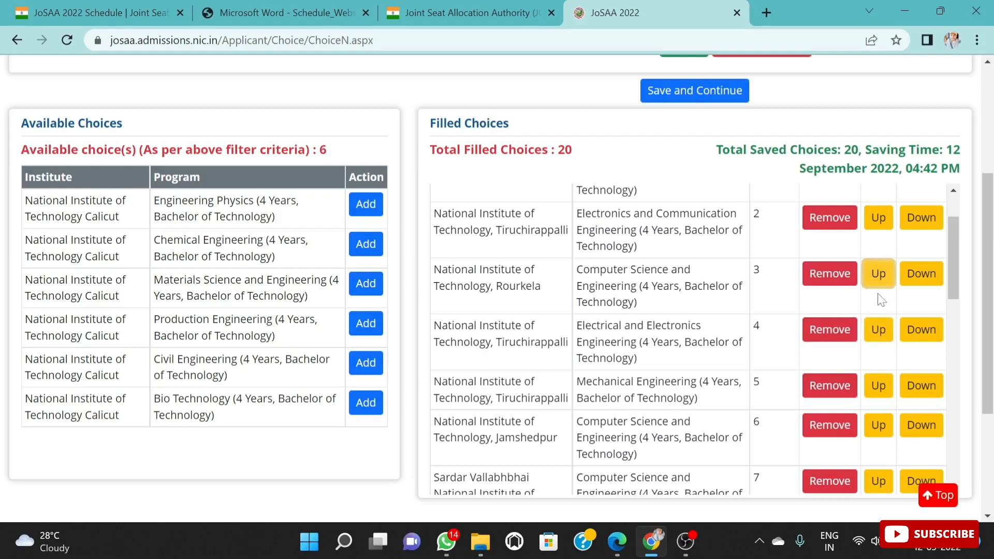
scroll(881, 297, up, 2)
click(879, 348)
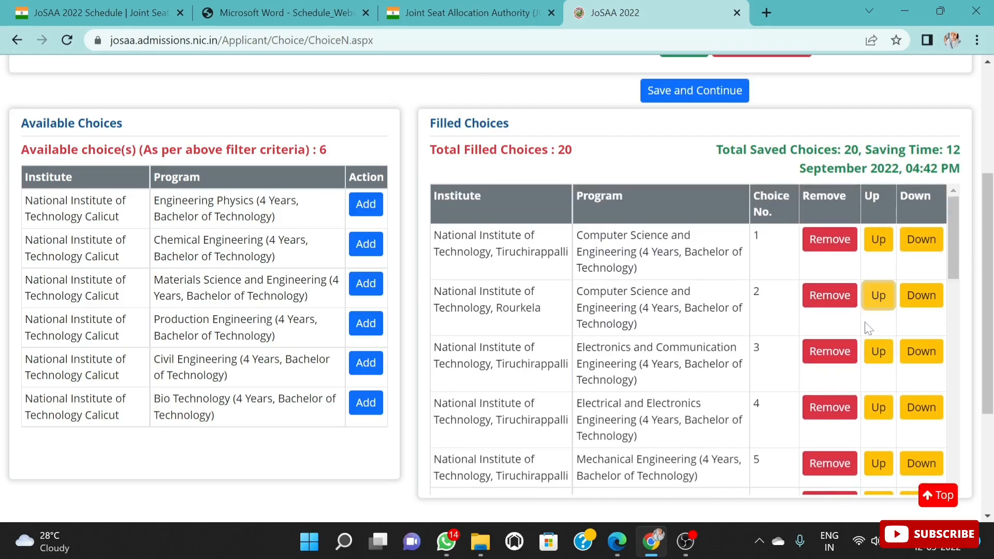
Step: Move Tiruchirappalli's Electronics and Communication Engineering program down to choice number 4 and return it to number 3 above Electrical and Electronics Engineering
scroll(869, 328, down, 2)
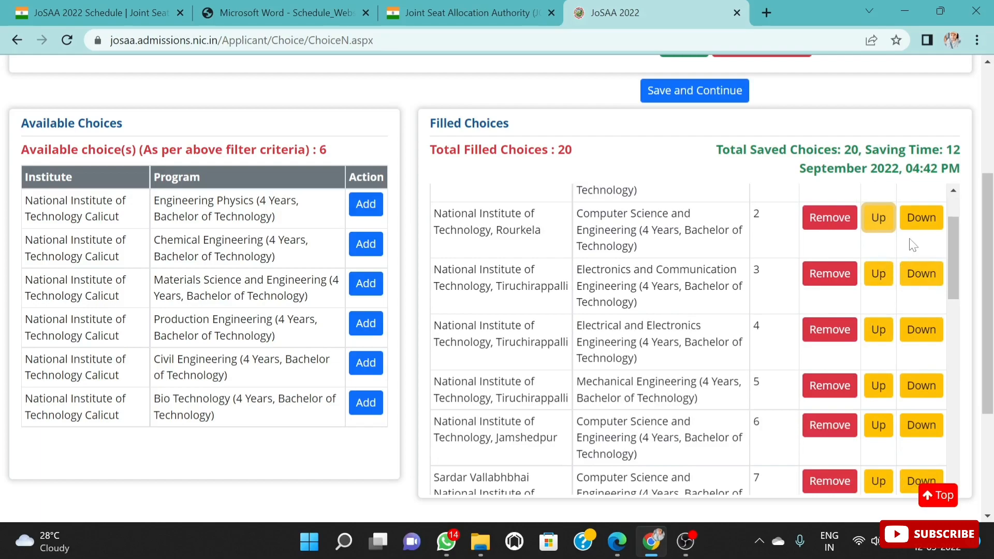
click(915, 279)
scroll(898, 289, down, 2)
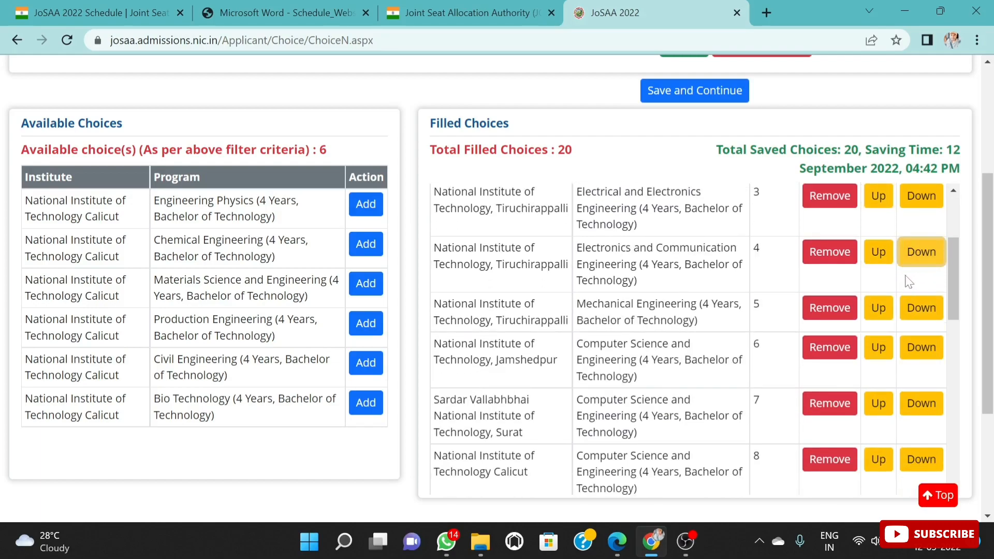
scroll(901, 290, up, 2)
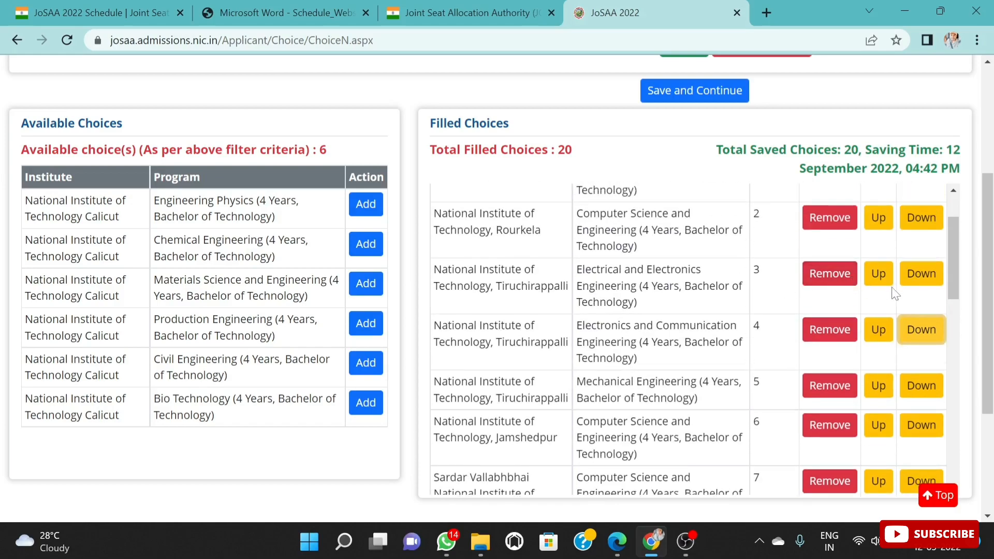
click(916, 280)
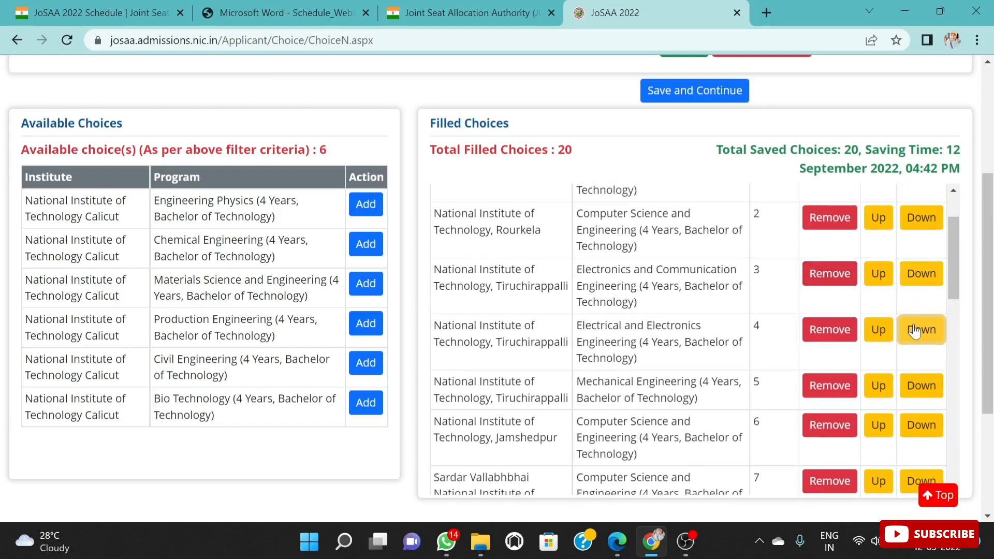
Step: Examine the rearranged filled choices list from the first choice through the last, checking the institute and program order
scroll(915, 331, down, 10)
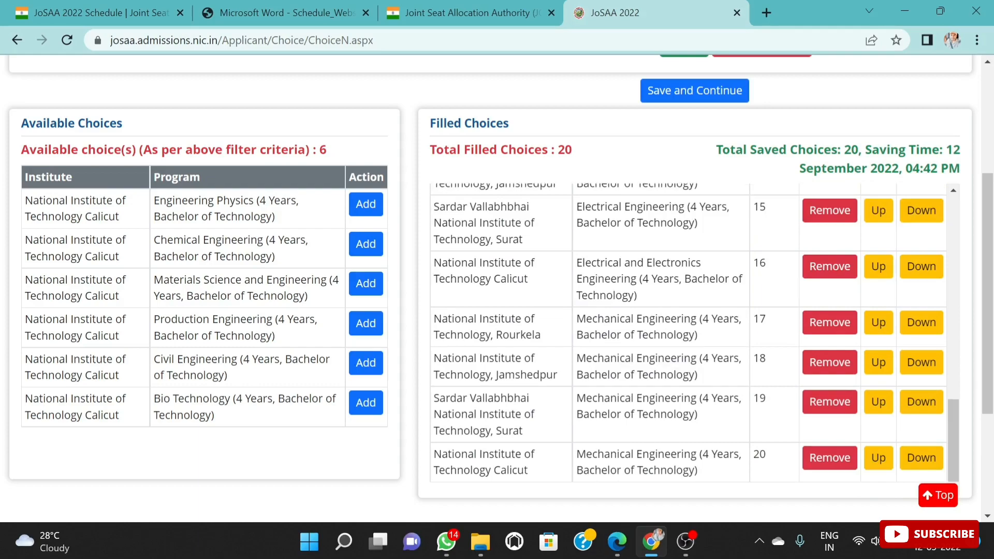
scroll(727, 305, up, 15)
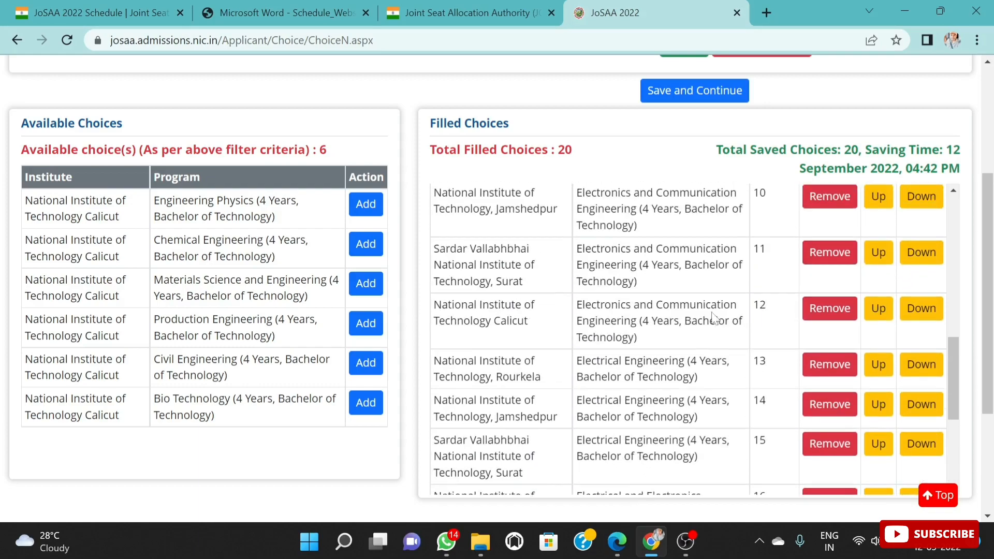
scroll(726, 305, up, 2)
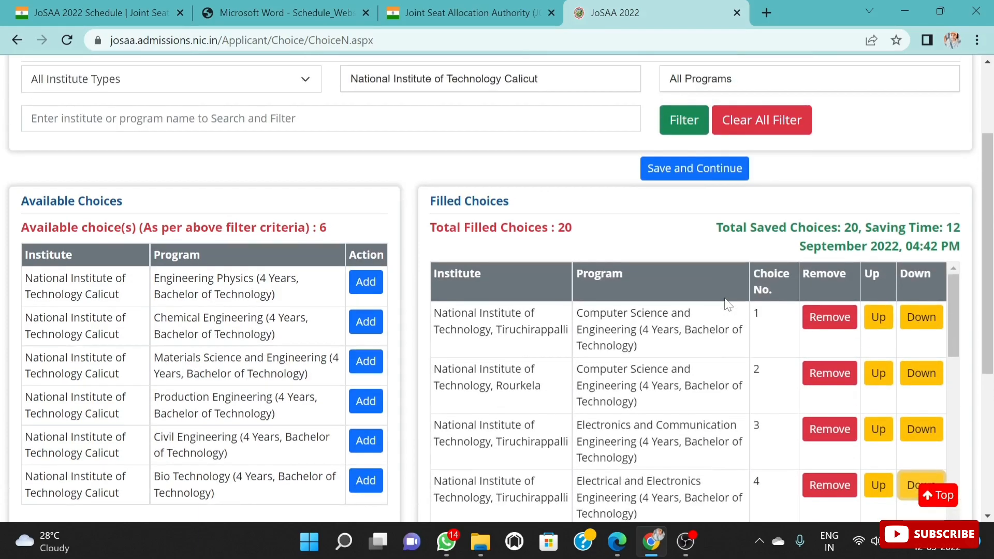
scroll(727, 305, down, 5)
scroll(722, 328, down, 8)
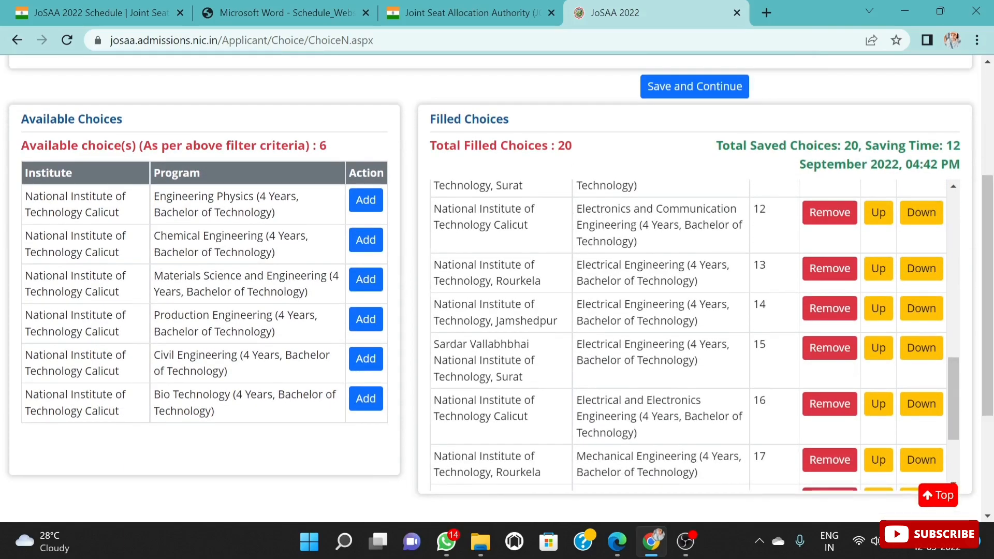
scroll(921, 326, up, 10)
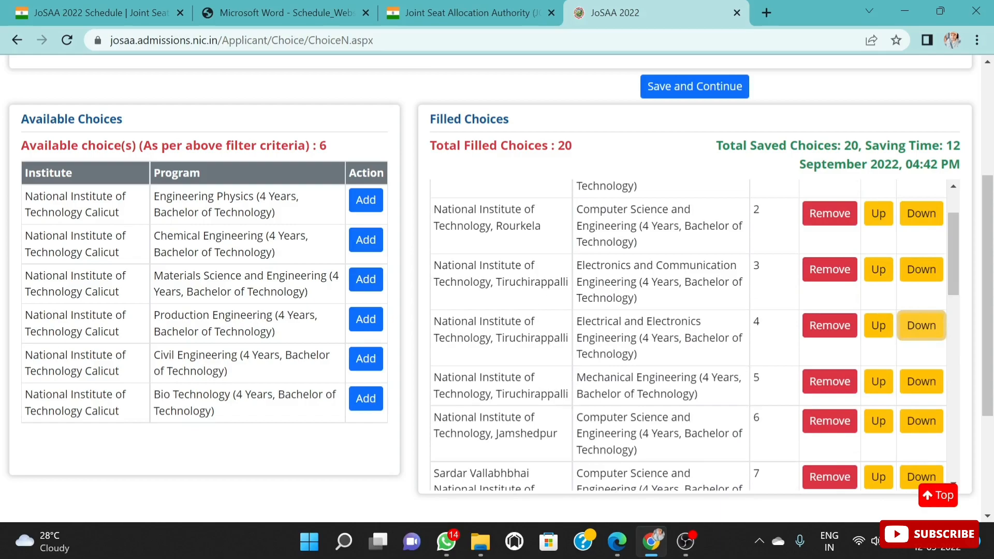
scroll(637, 332, down, 2)
scroll(689, 332, up, 3)
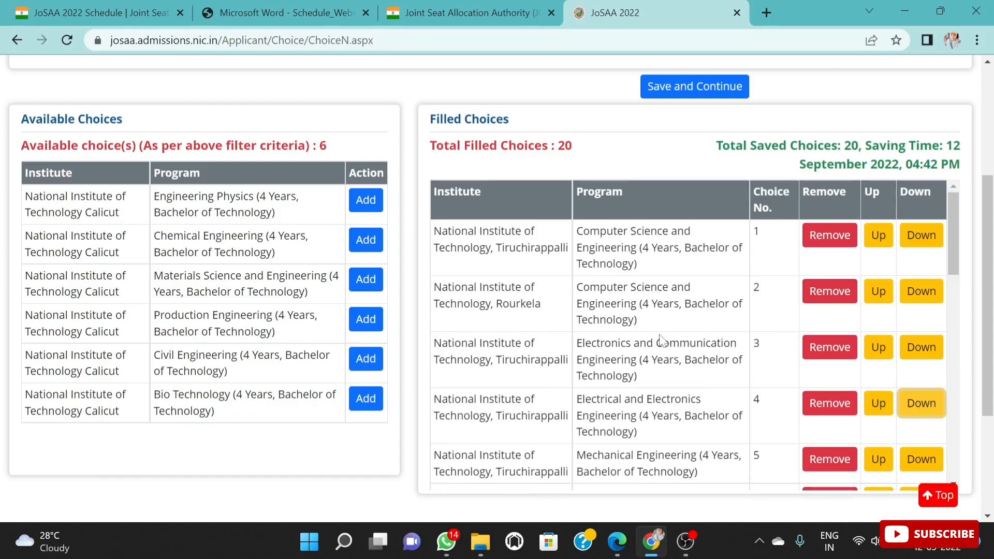
scroll(758, 347, down, 6)
scroll(648, 347, down, 9)
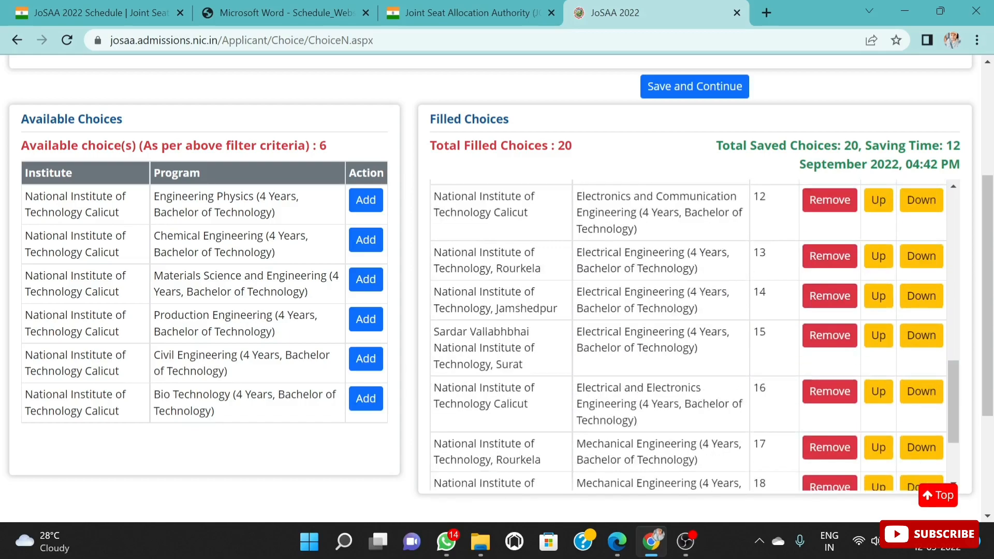
scroll(647, 347, up, 14)
scroll(639, 330, up, 5)
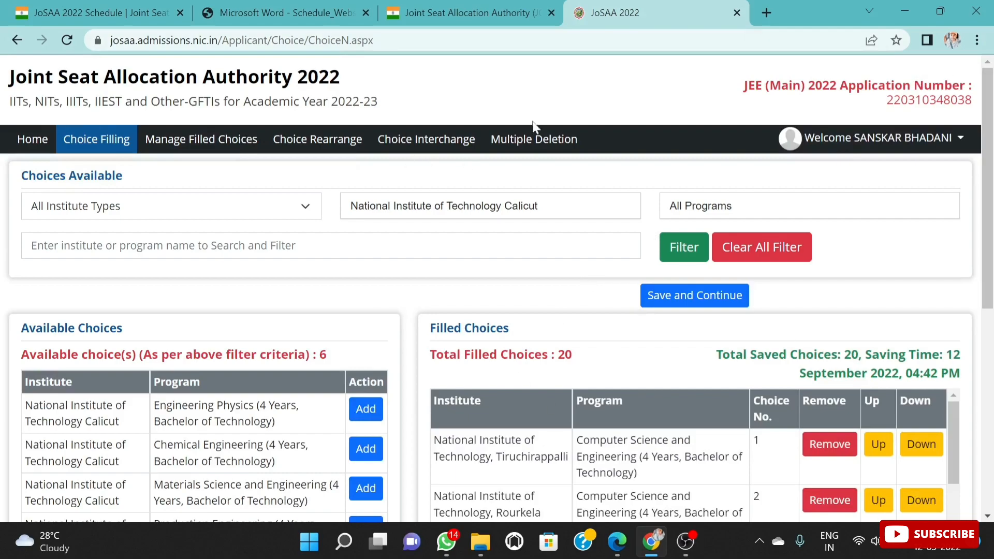
Step: Filter the available choices by institute type Indian Institute of Information Technology and institute Indian Institute of Information Technology, Allahabad
click(300, 208)
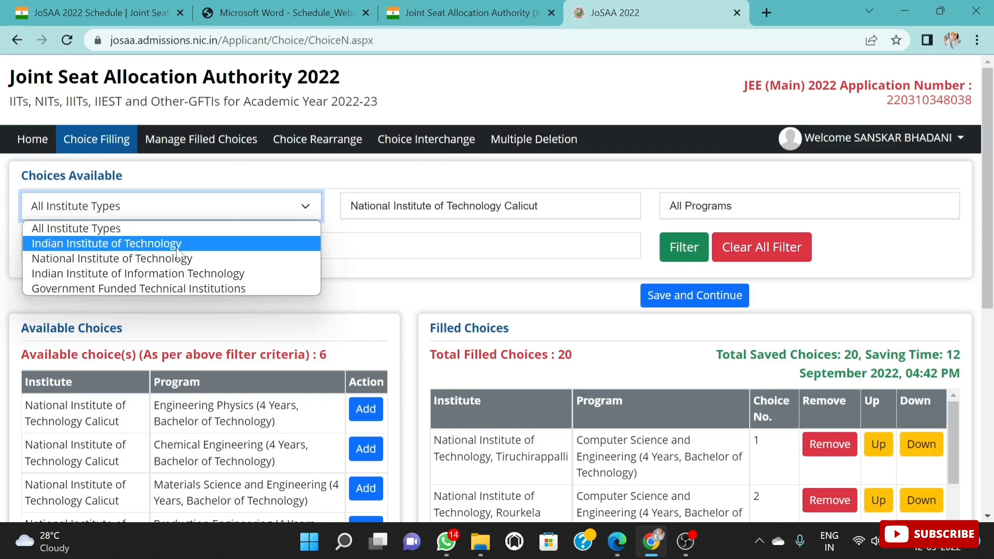
click(184, 275)
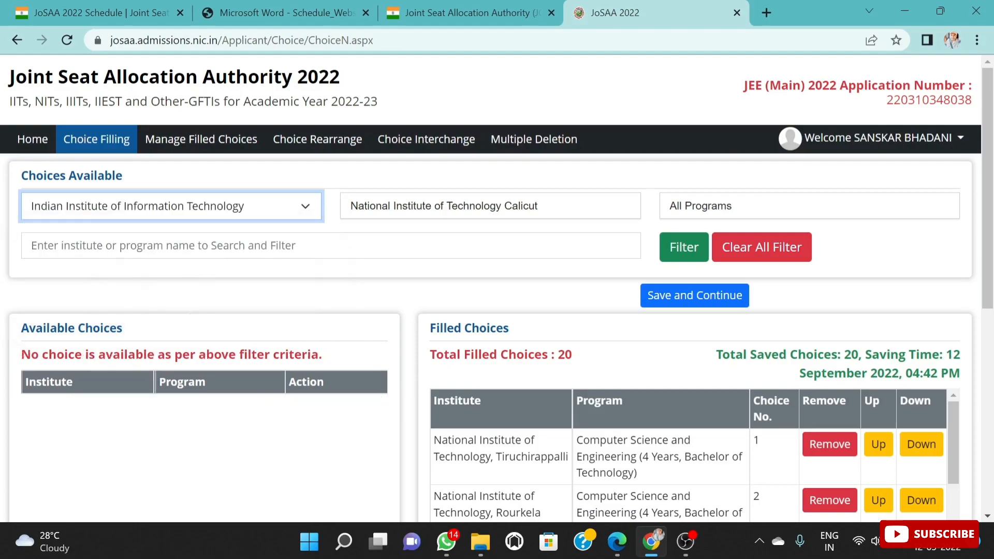
click(429, 215)
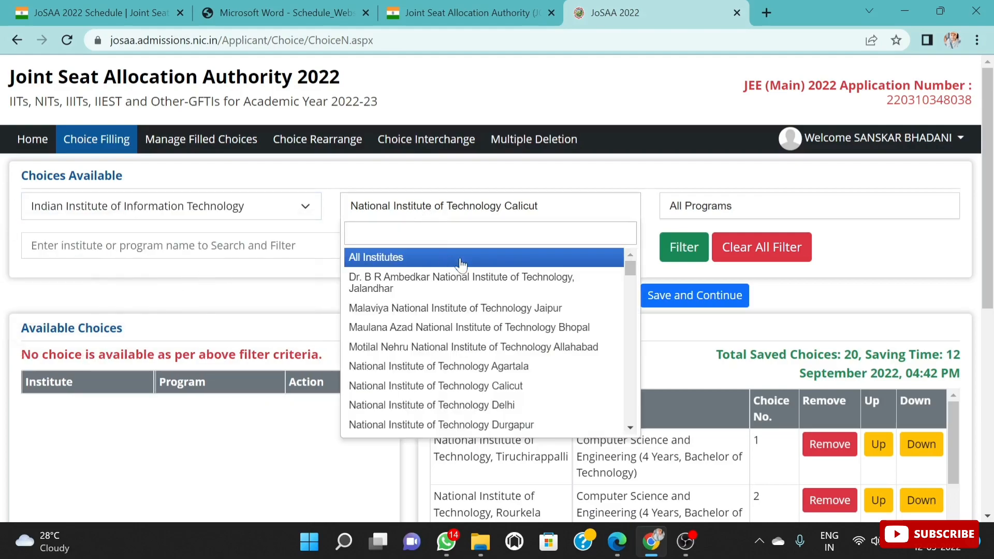
click(506, 347)
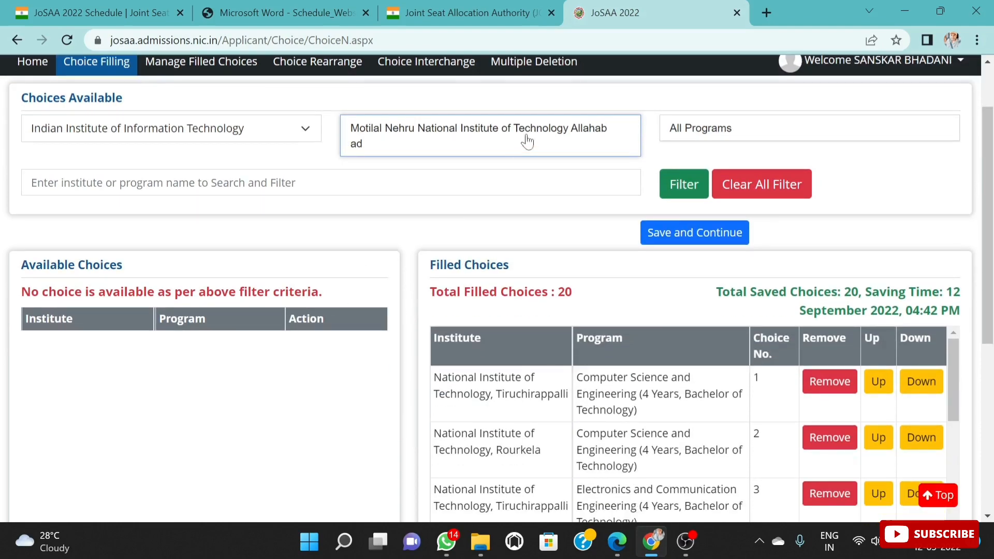
click(420, 134)
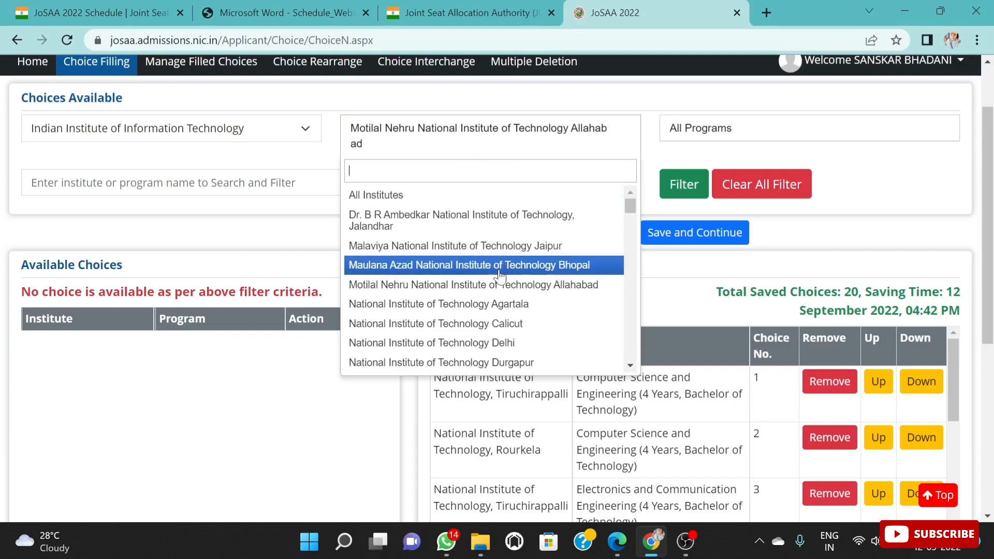
scroll(494, 275, down, 10)
scroll(490, 293, down, 6)
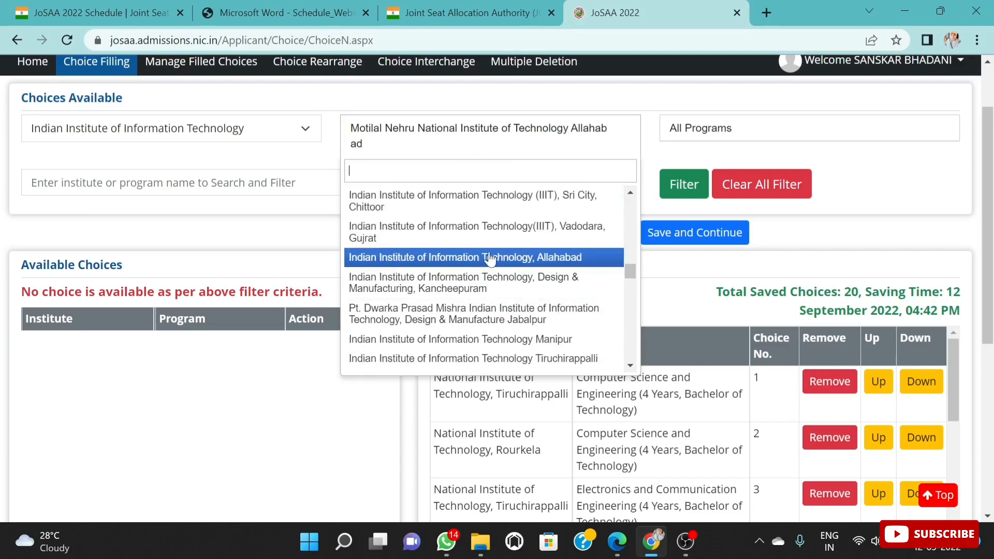
click(484, 258)
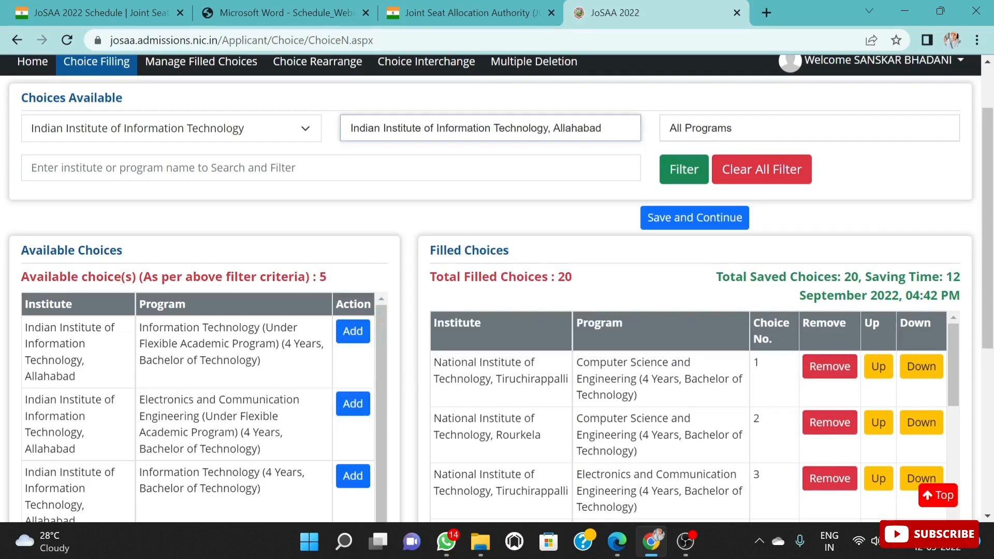
Step: Add Allahabad's Information Technology (Under Flexible Academic Program) to the filled choices and check its place in the list
scroll(319, 292, down, 2)
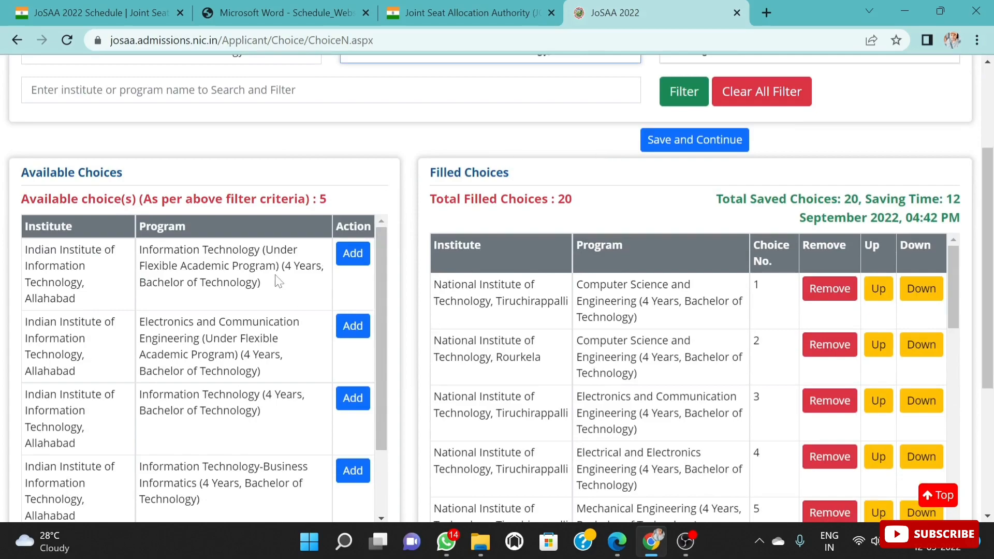
click(352, 254)
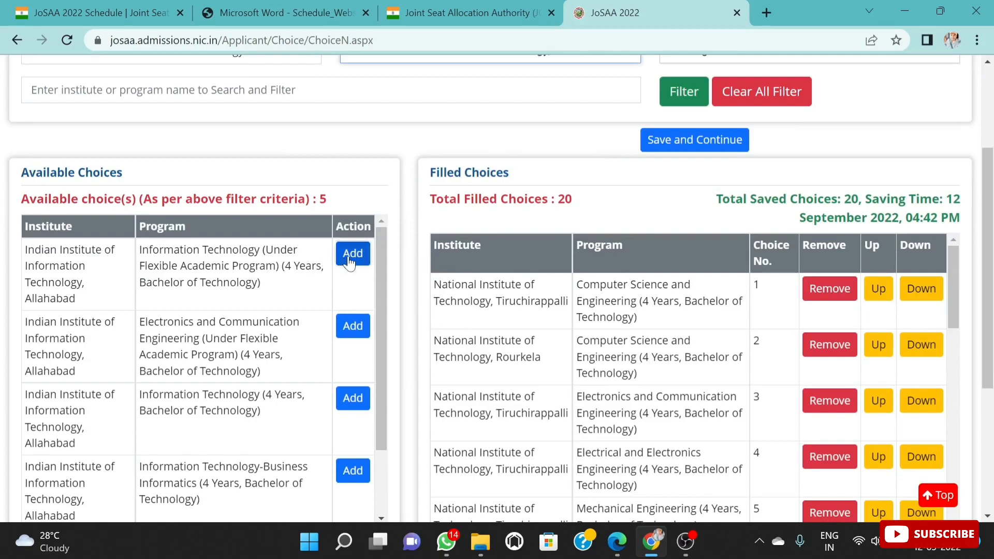
scroll(295, 300, down, 1)
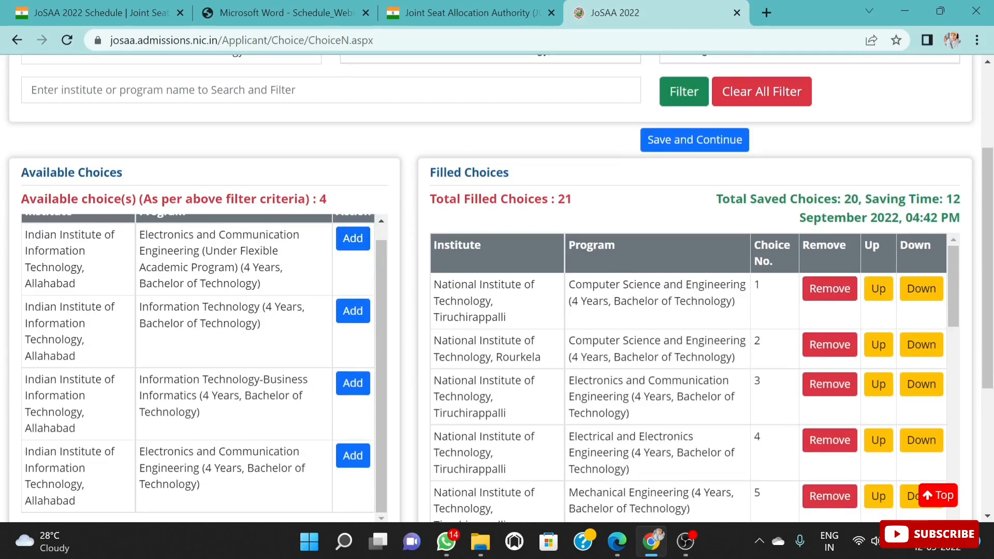
scroll(302, 288, up, 1)
scroll(751, 381, down, 15)
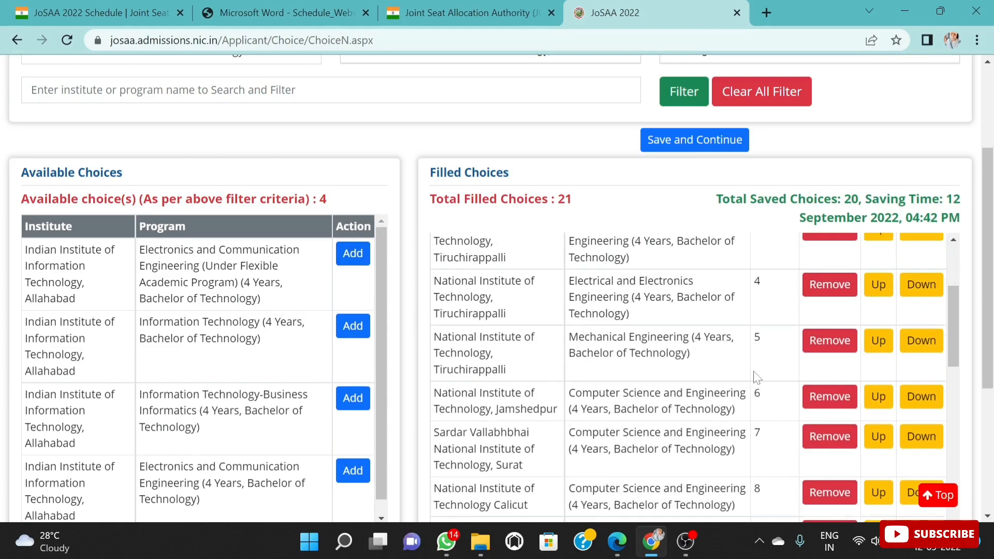
scroll(748, 386, down, 5)
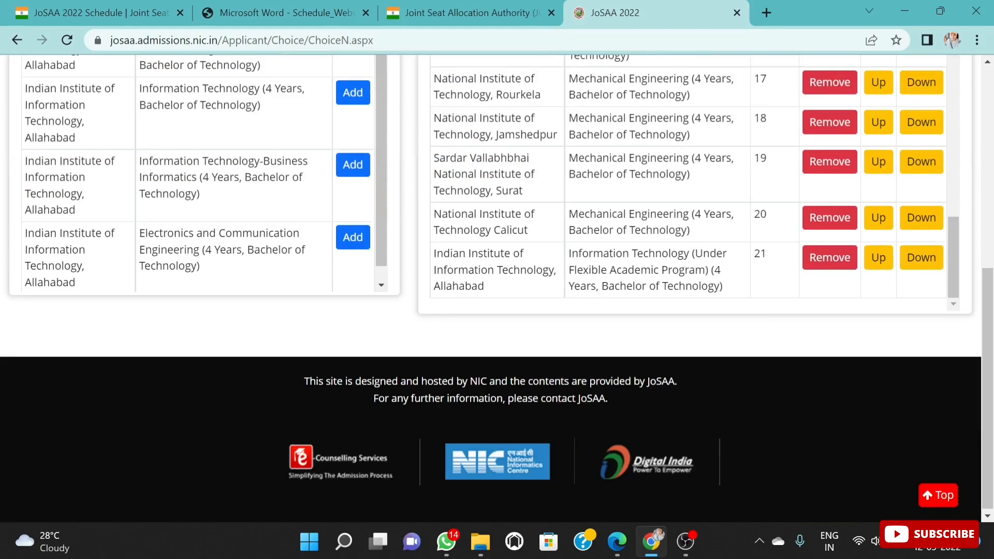
scroll(724, 275, up, 2)
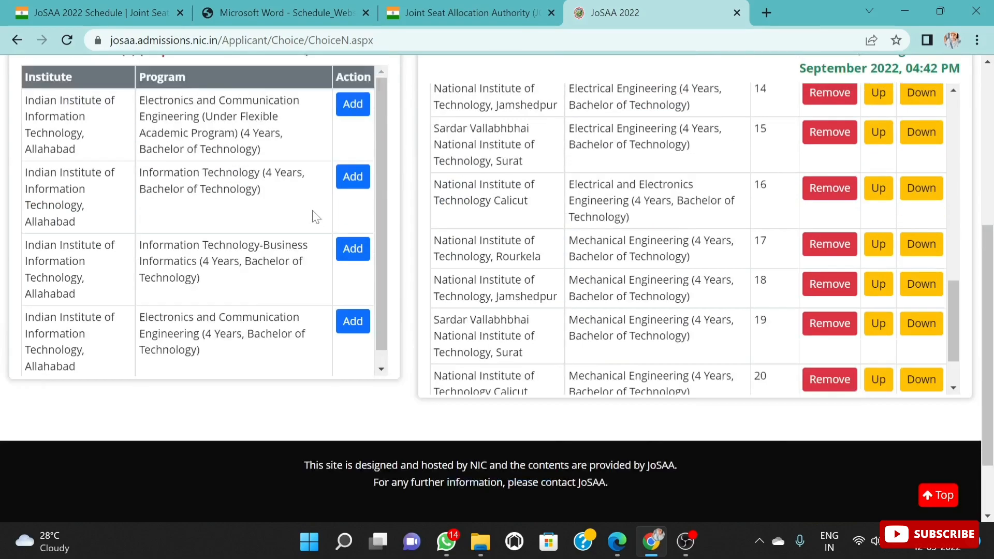
Step: Filter by Indian Institute of Information Technology, Vadodara International Campus Diu (IIITVICD), and add its Computer Science and Engineering program, accepting the institute's restrictions
scroll(313, 218, up, 8)
click(566, 214)
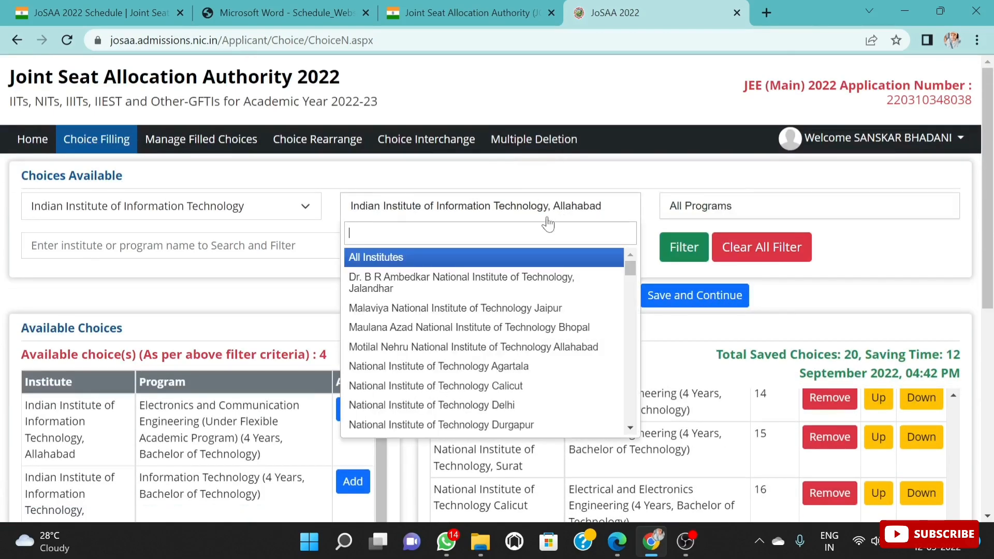
scroll(508, 347, down, 6)
scroll(507, 350, down, 3)
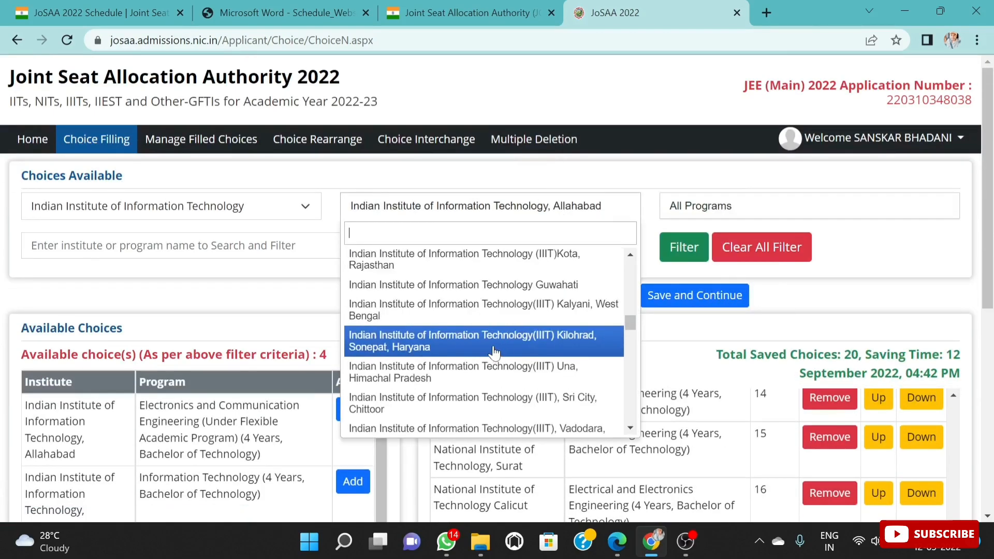
scroll(516, 352, down, 3)
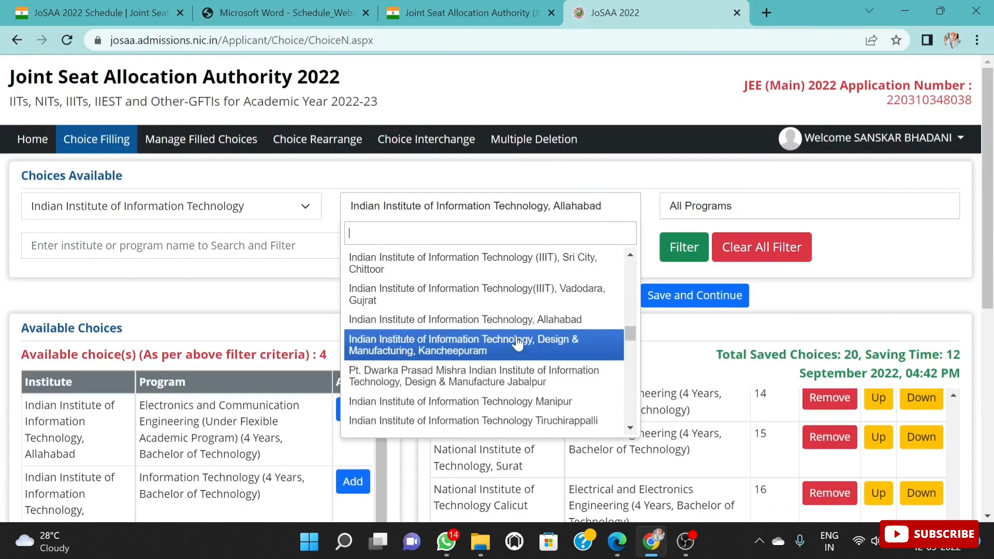
scroll(518, 346, down, 3)
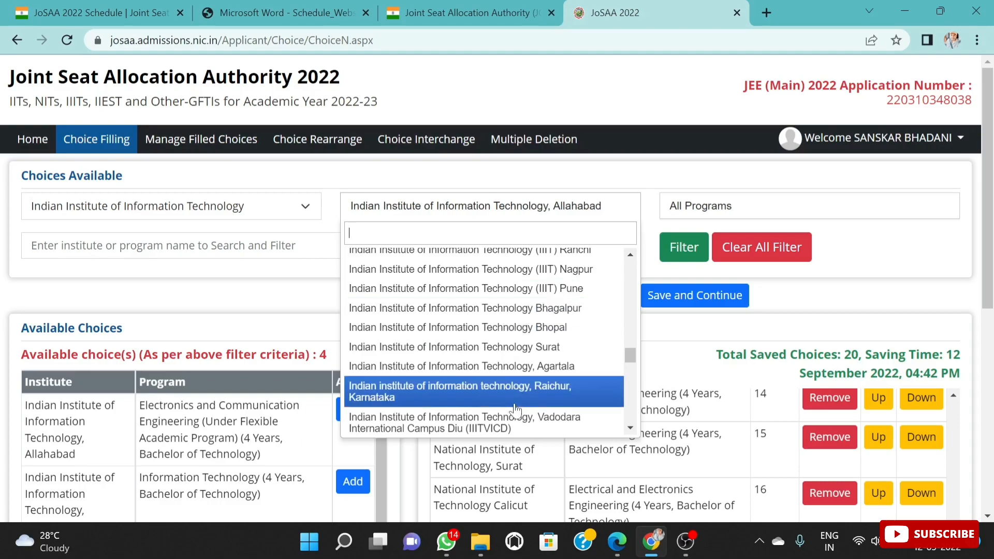
click(508, 420)
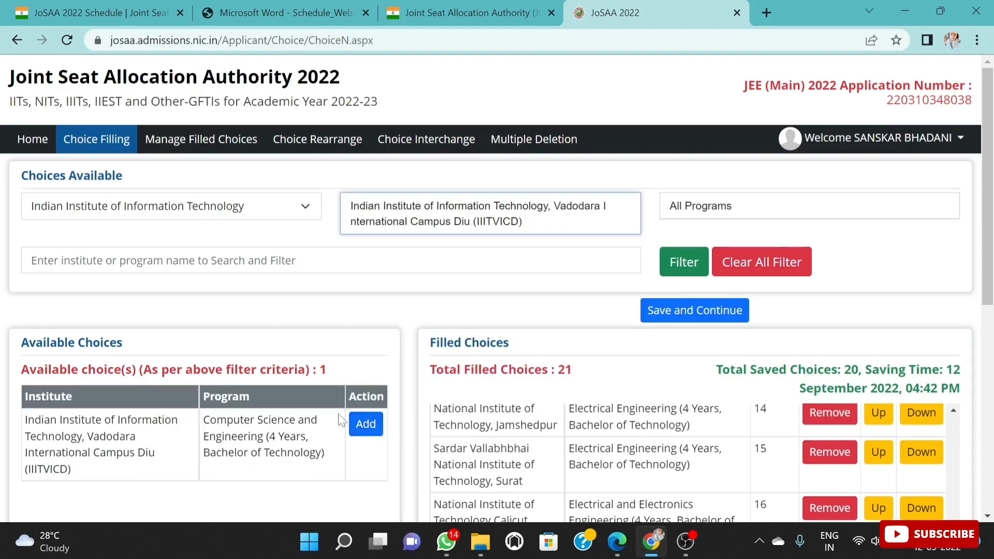
click(368, 423)
click(574, 263)
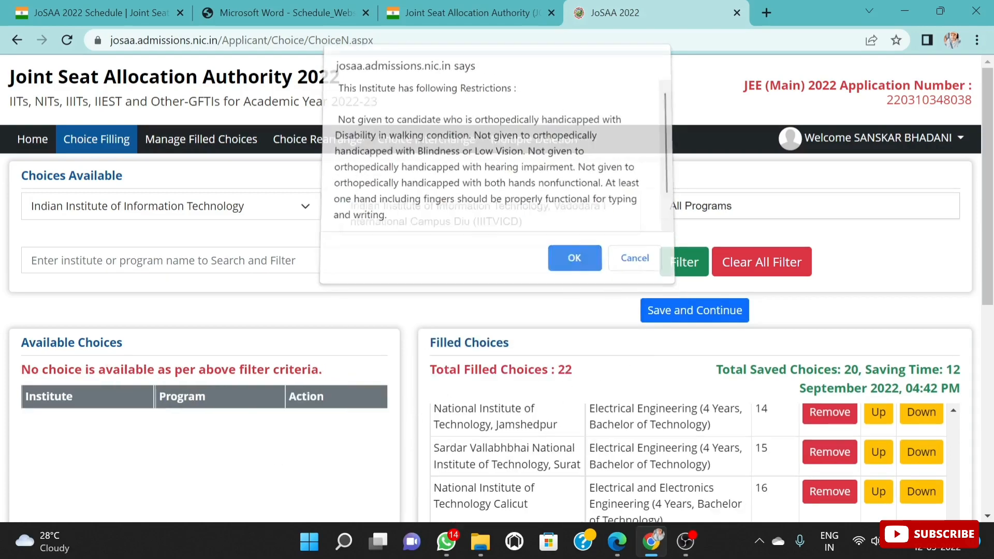
scroll(829, 445, down, 10)
scroll(803, 322, up, 15)
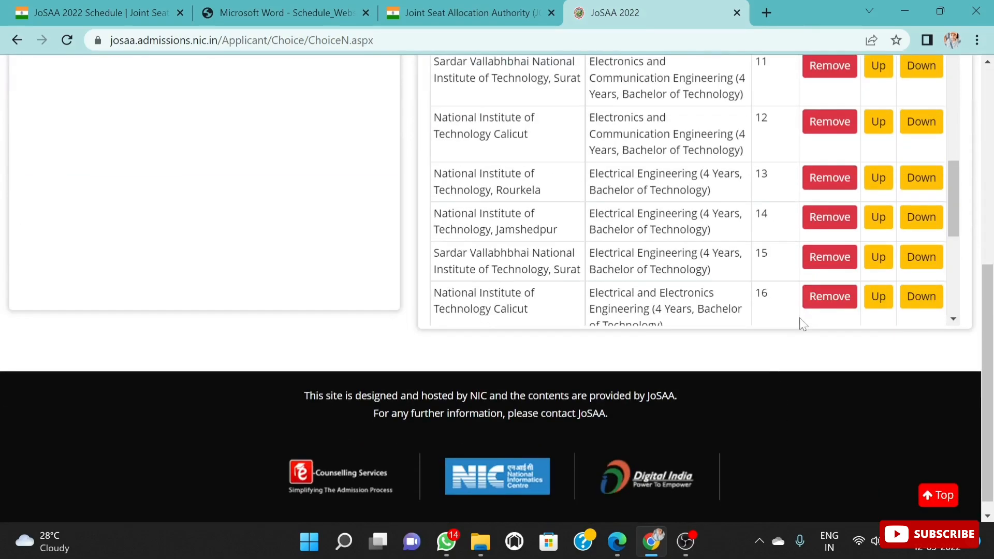
click(171, 206)
click(135, 276)
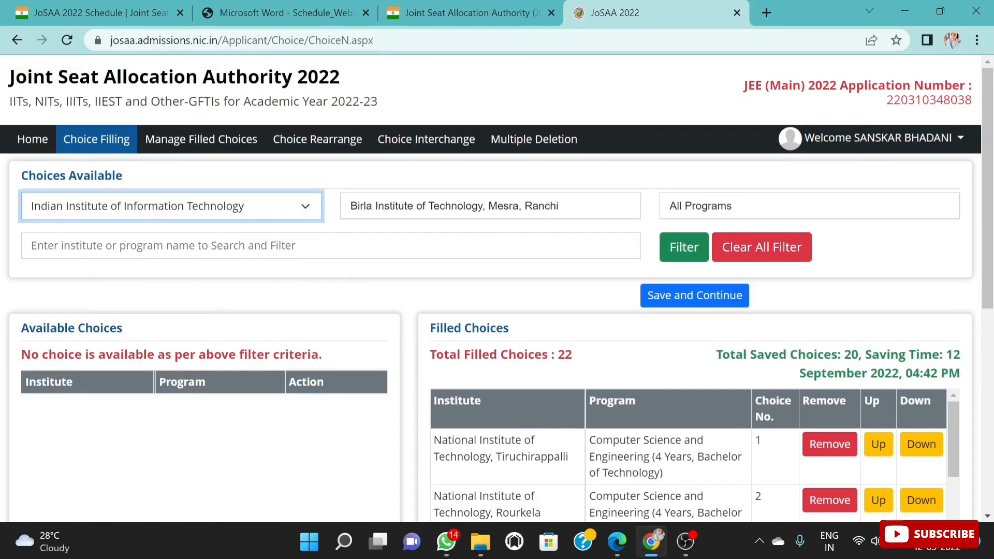
scroll(591, 343, down, 4)
scroll(516, 212, up, 4)
click(516, 213)
scroll(479, 344, down, 3)
scroll(497, 327, up, 3)
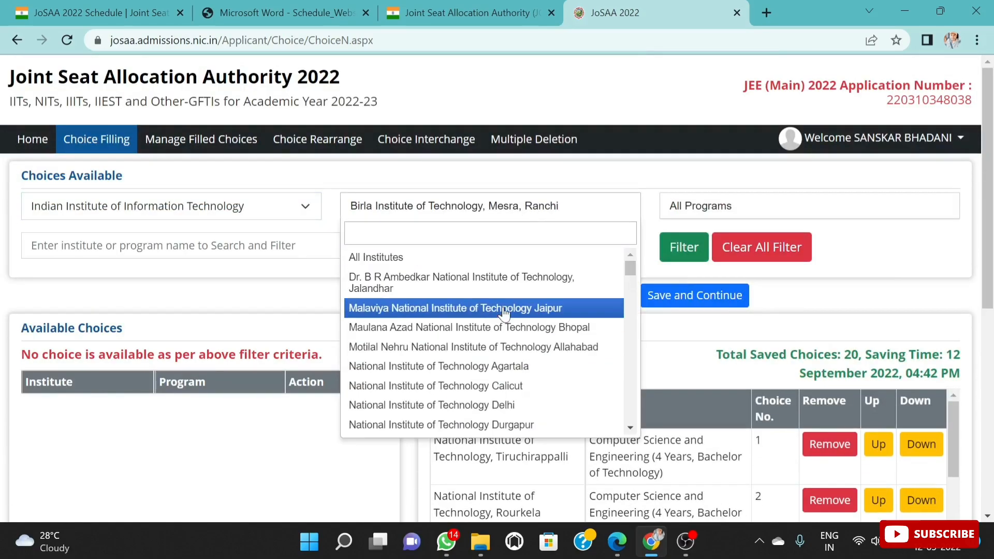
click(502, 346)
Step: Filter the available choices by institute Indian Institute of Information Technology(IIIT) Kilohrad, Sonepat, Haryana
click(563, 211)
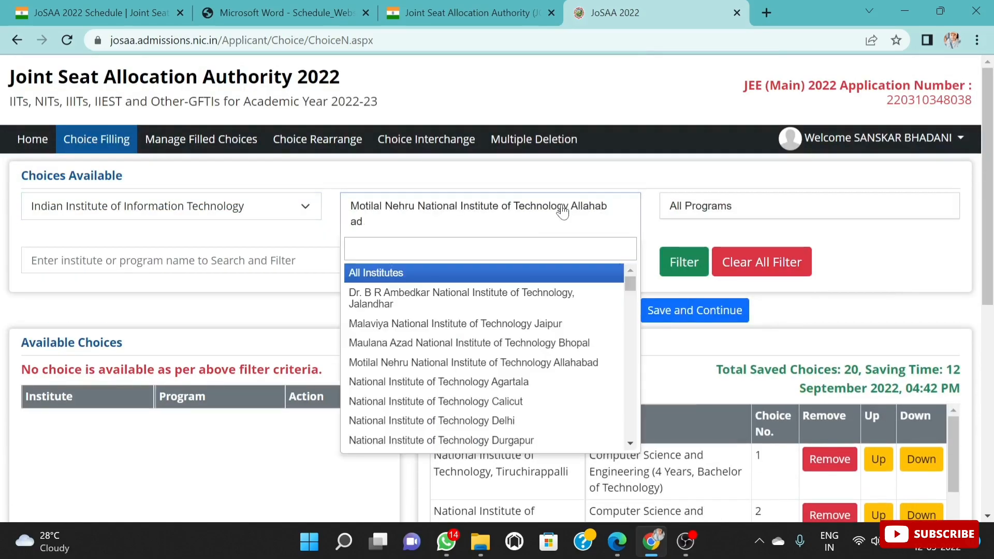
scroll(510, 360, down, 15)
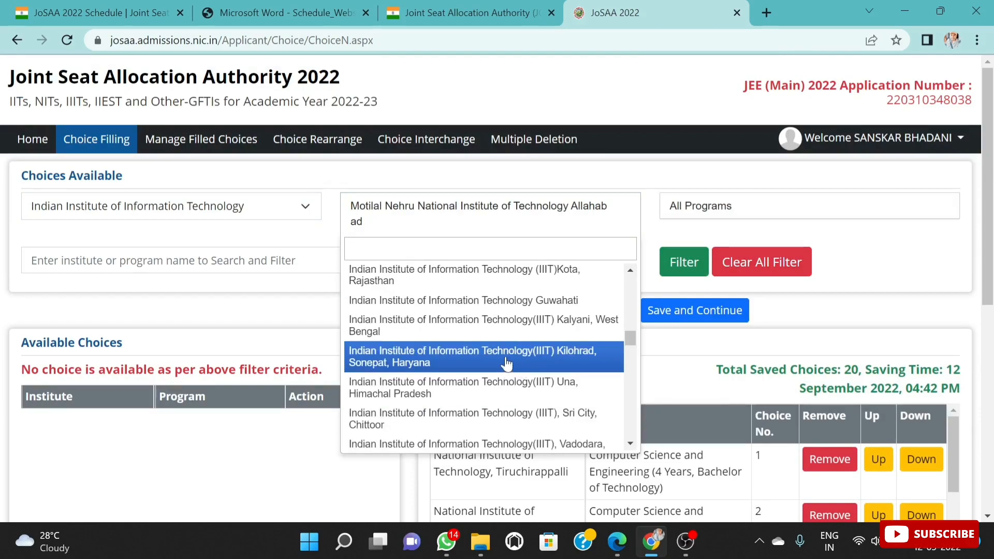
click(519, 365)
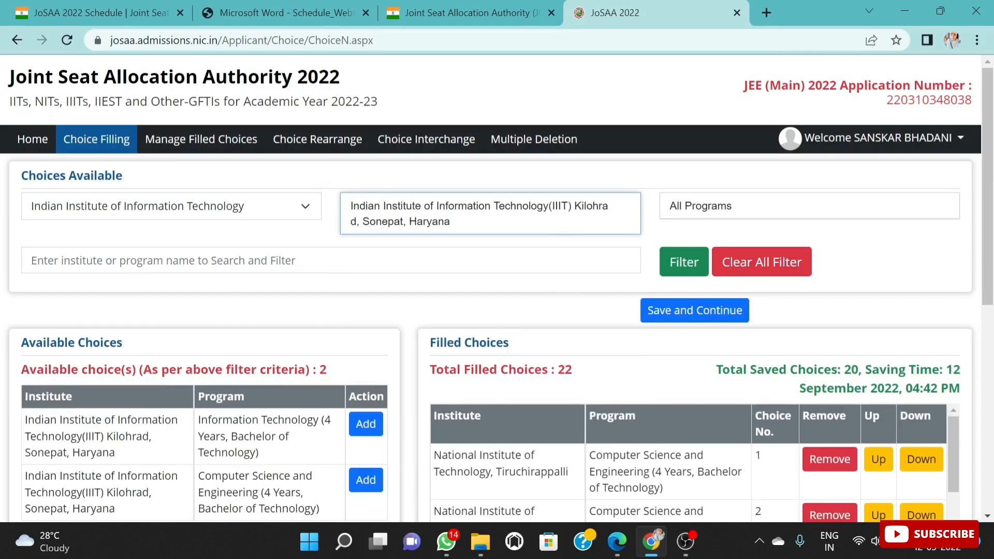
Step: Add the Kilohrad, Sonepat institute's Information Technology program and its Computer Science and Engineering program to the filled choices
scroll(460, 298, down, 2)
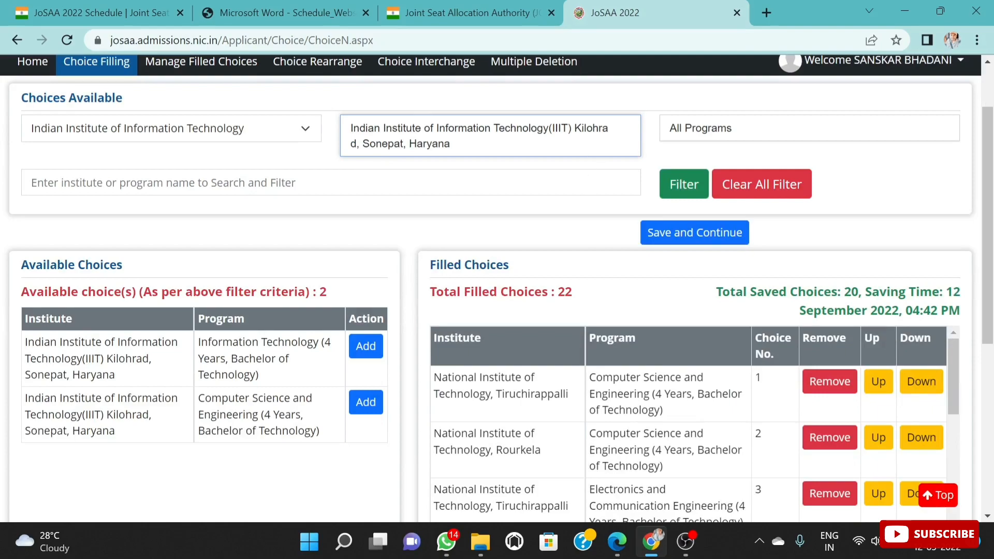
scroll(604, 363, down, 5)
scroll(399, 400, down, 2)
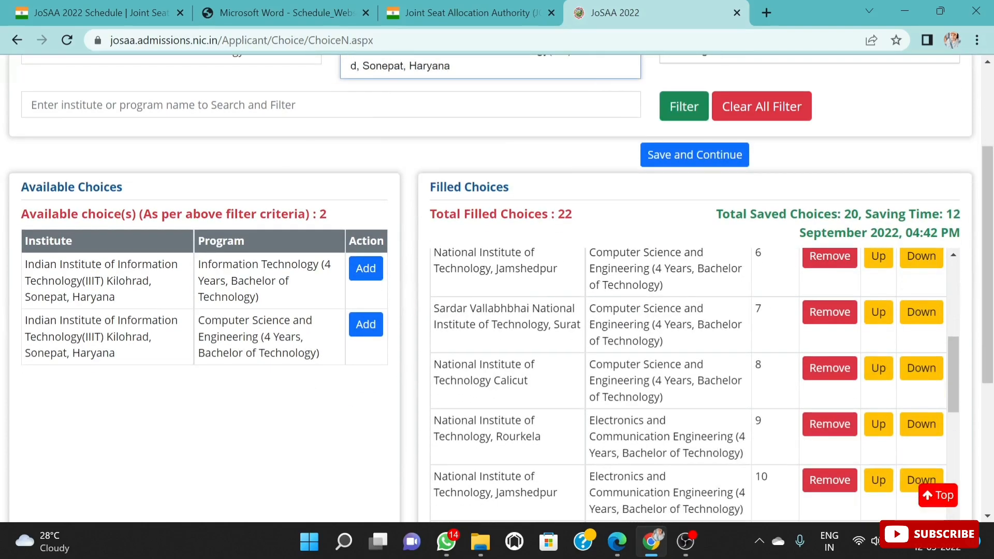
click(366, 269)
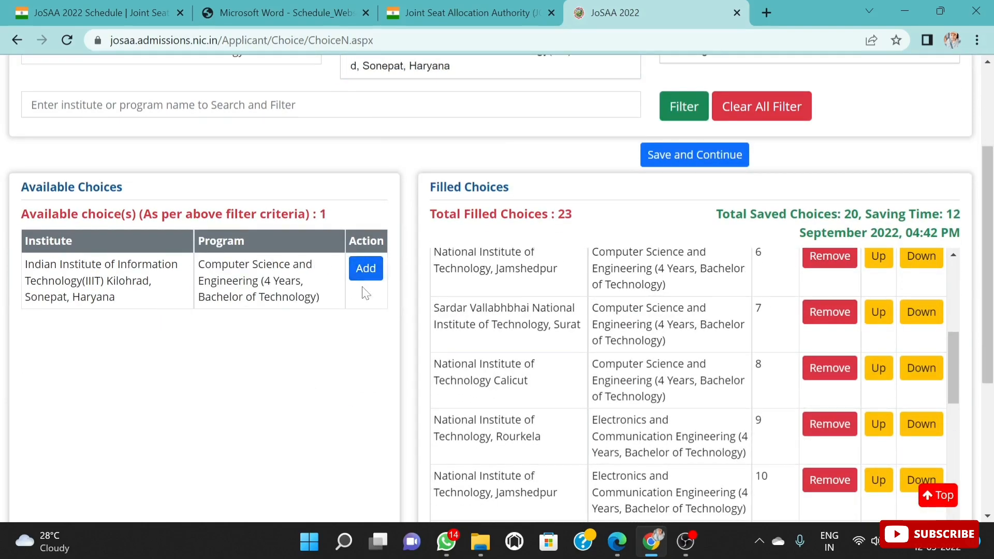
click(365, 269)
Step: Move the Kilohrad, Sonepat institute's Computer Science and Engineering program up to choice number 22 and review the filled choices list back to the first choice
scroll(761, 414, down, 15)
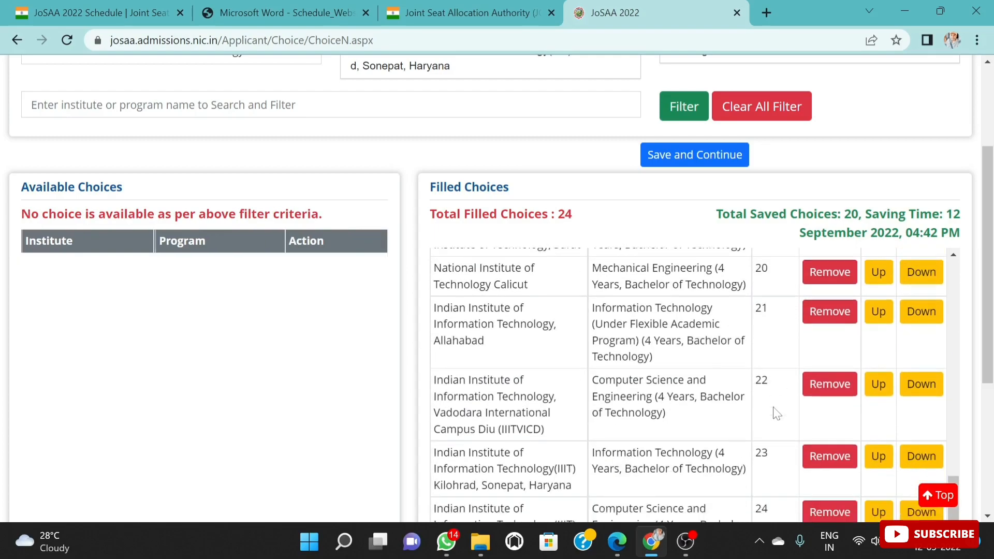
scroll(761, 362, down, 4)
scroll(834, 304, up, 3)
scroll(772, 296, down, 3)
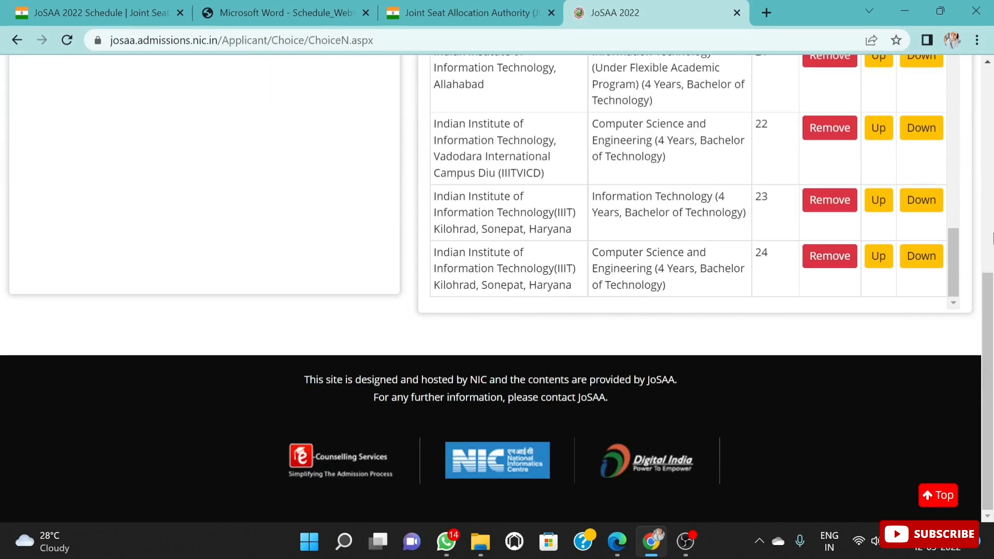
scroll(989, 294, up, 1)
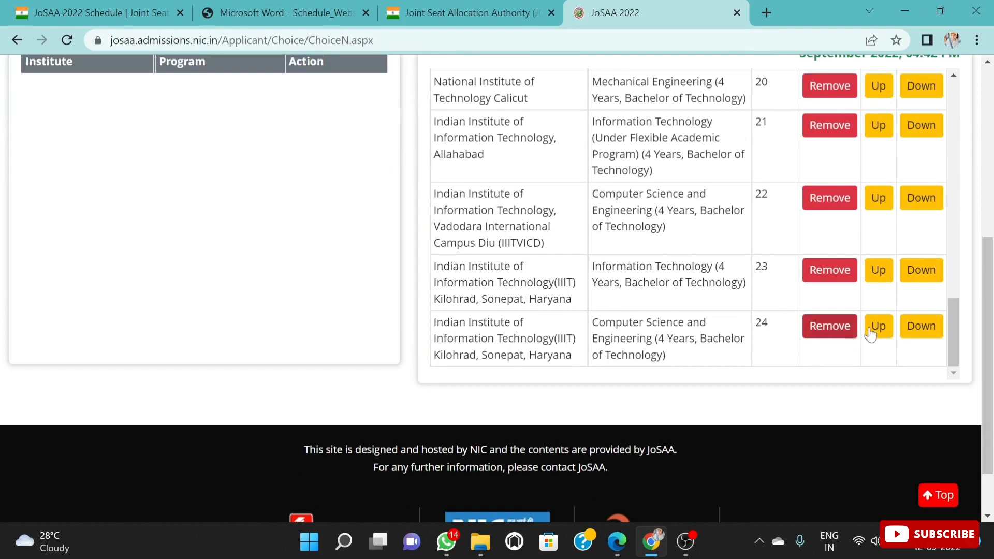
click(876, 327)
click(879, 277)
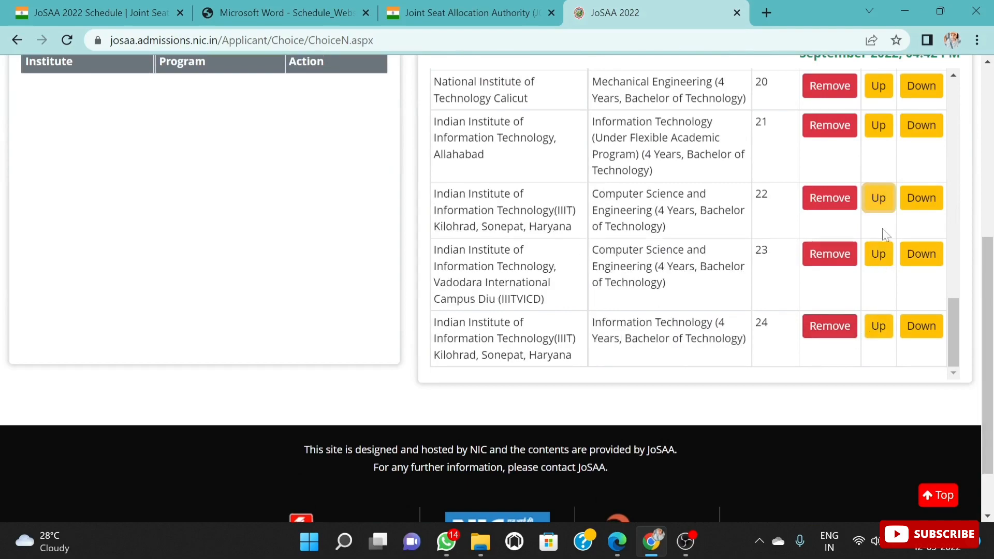
scroll(750, 259, up, 9)
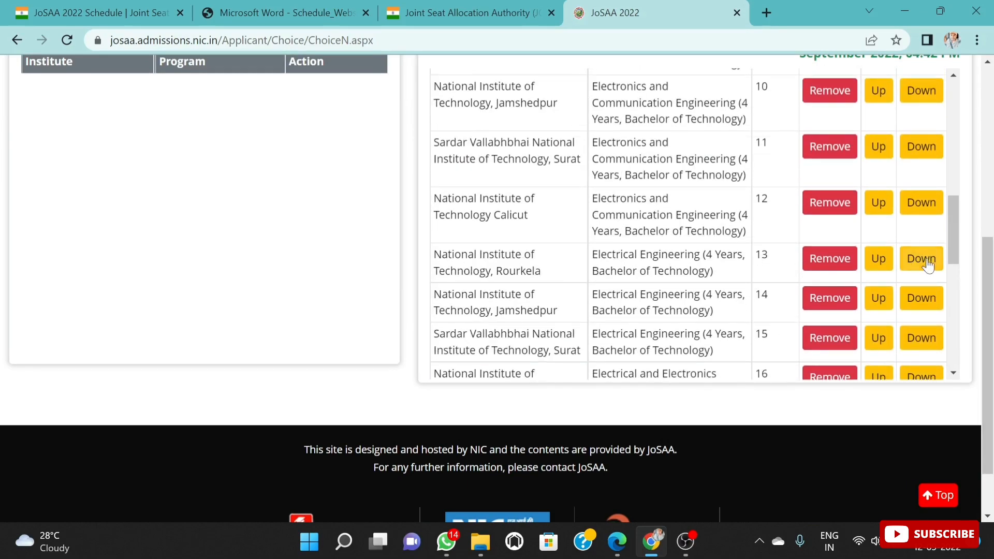
scroll(953, 262, down, 2)
scroll(953, 262, down, 5)
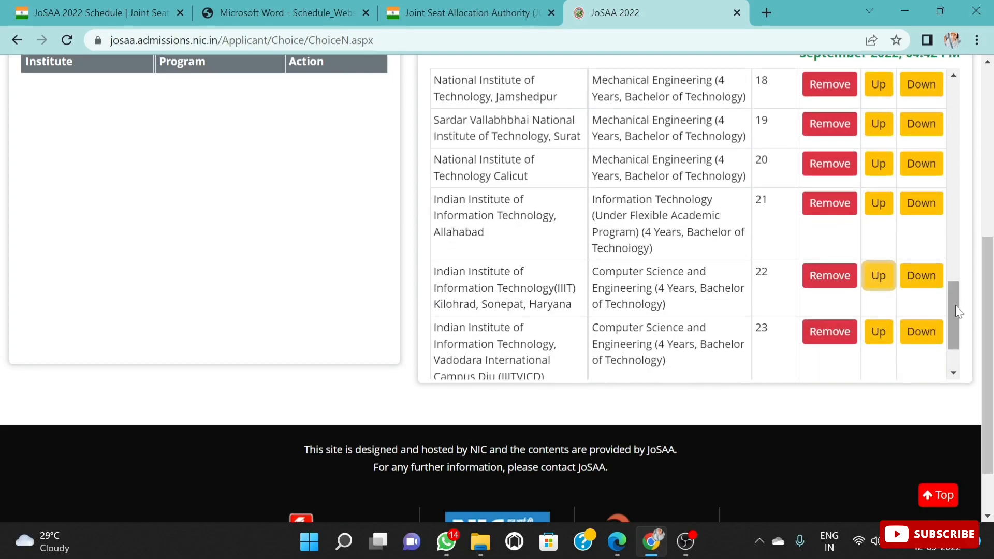
drag(956, 304, 949, 98)
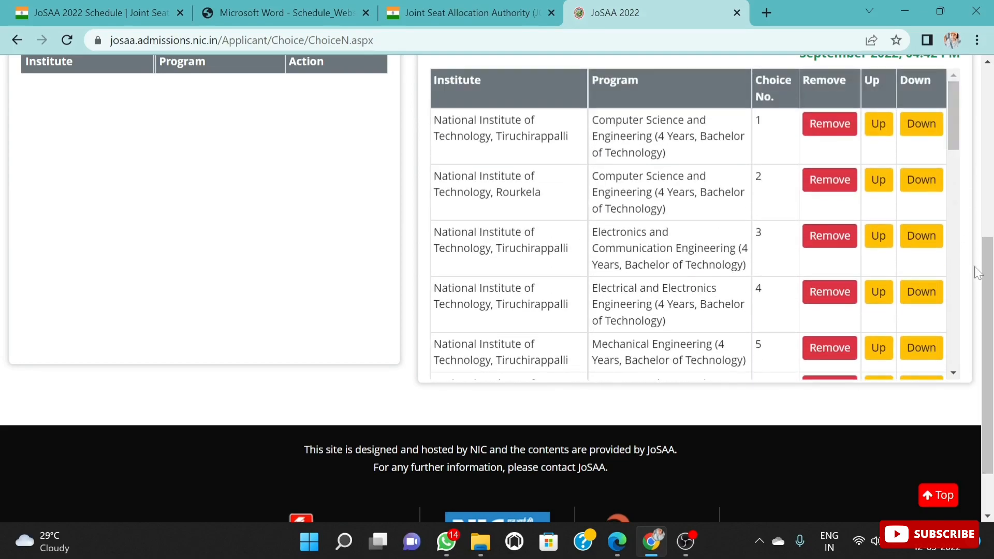
scroll(993, 266, up, 5)
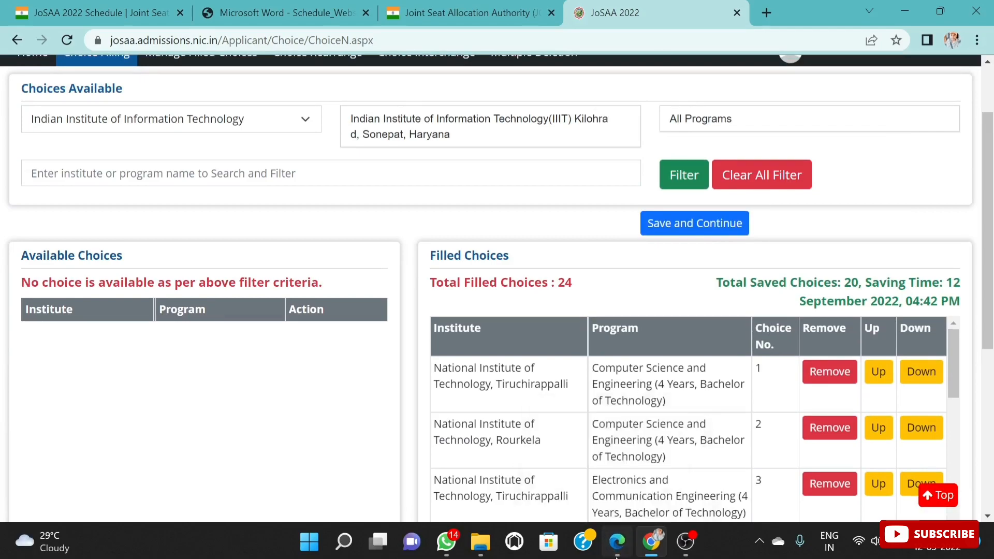
Step: Switch to Microsoft Edge and examine the preference order of institutes and programs in the DocScanner PDF, from the first entry to the last
click(617, 542)
scroll(650, 315, up, 2)
scroll(650, 314, up, 3)
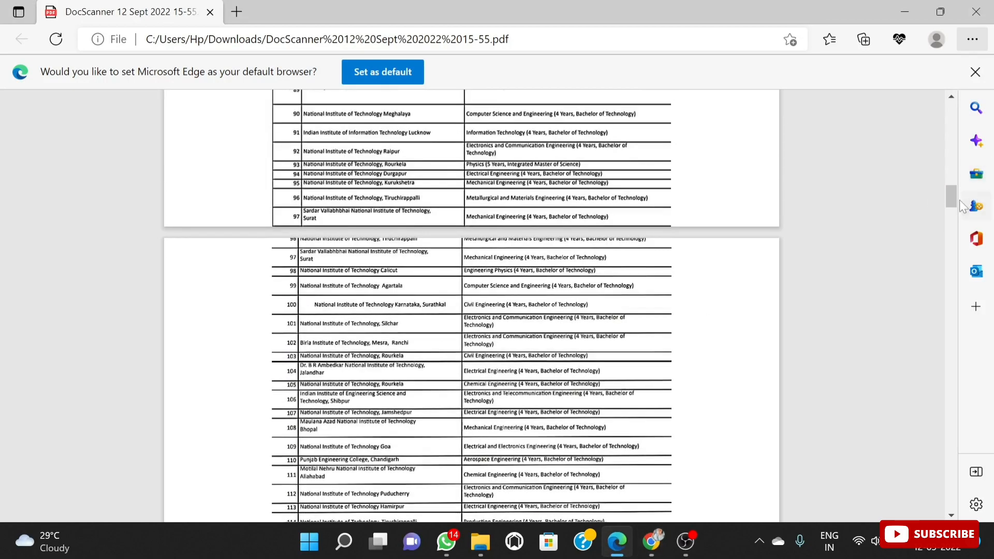
drag(953, 201, 959, 101)
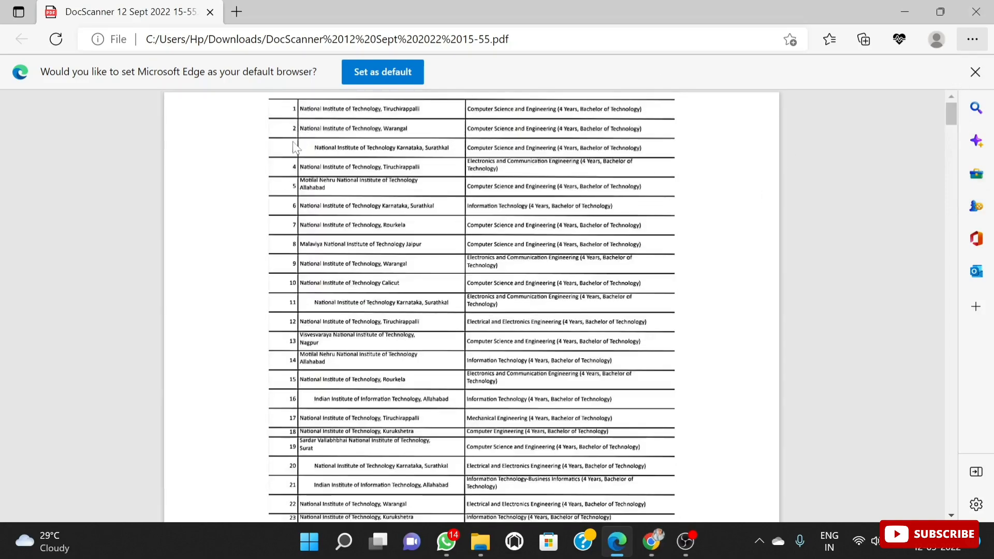
scroll(299, 317, down, 10)
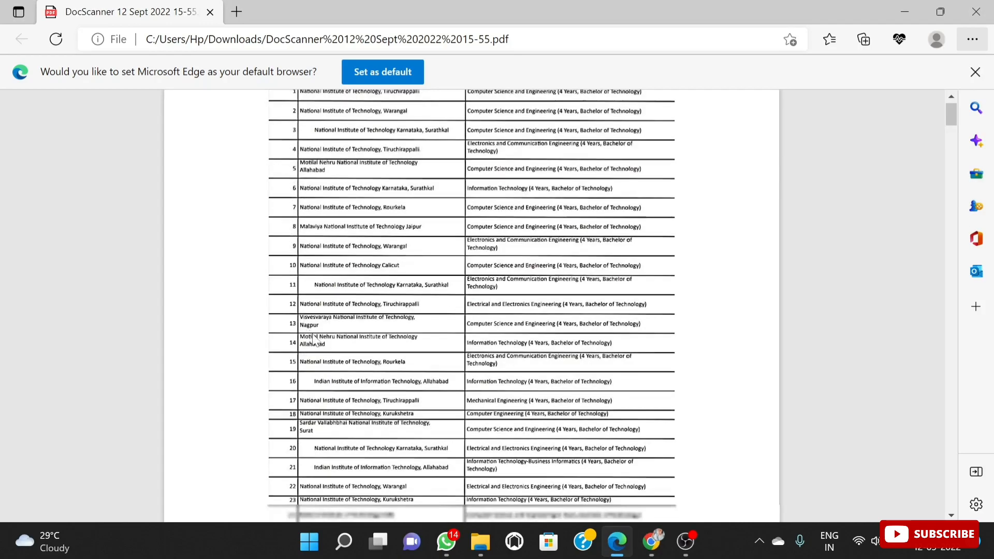
drag(943, 143, 898, 515)
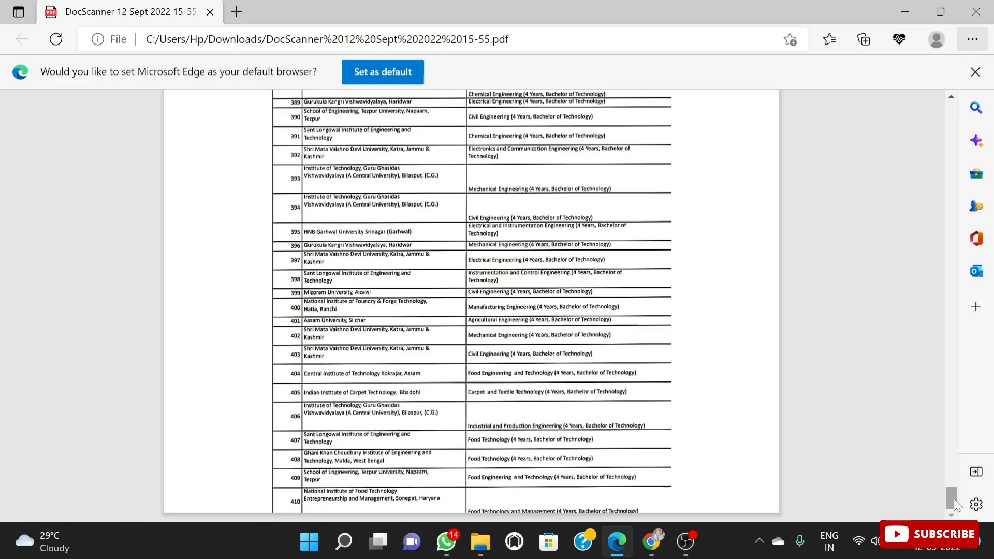
drag(954, 499, 969, 21)
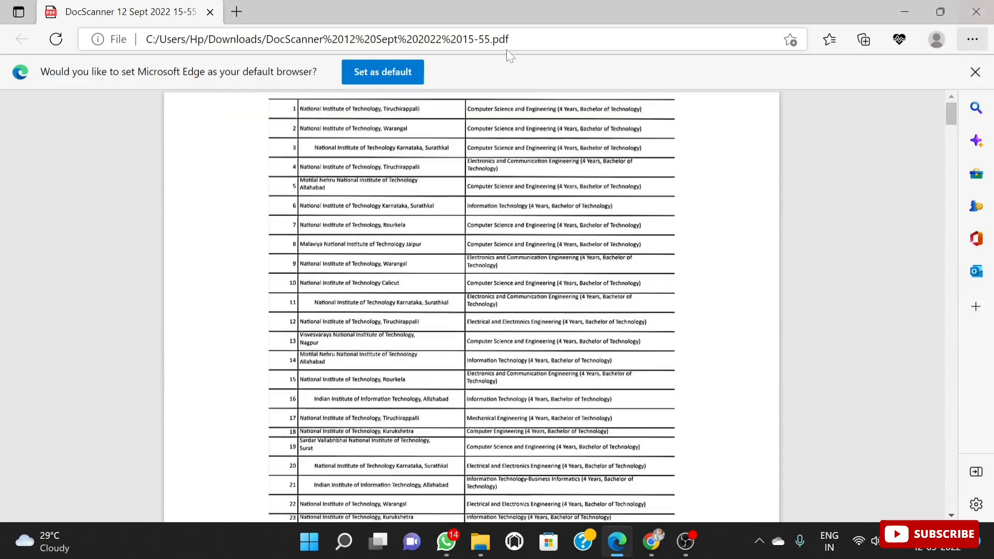
scroll(415, 342, down, 5)
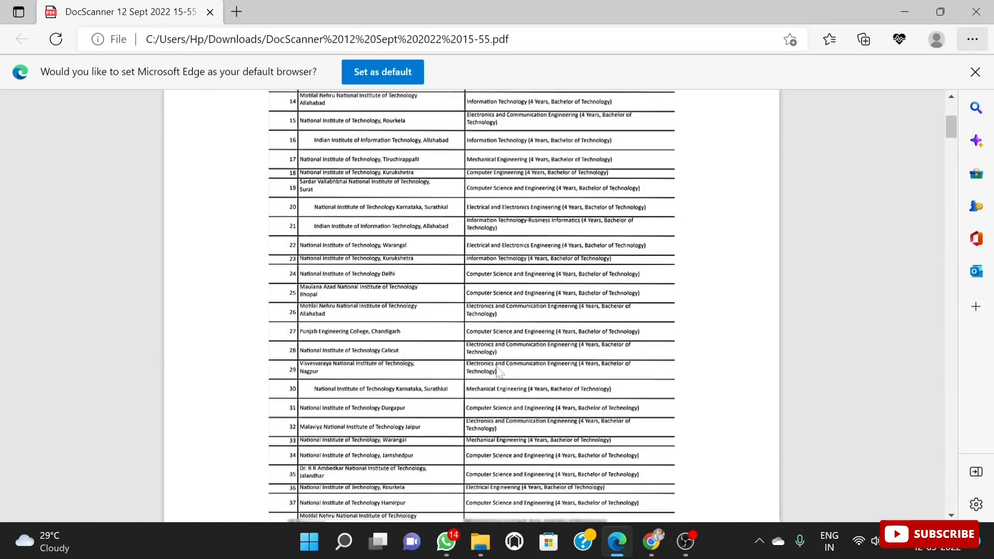
Step: Re-examine the PDF's preference order from entry 14 through entry 61, and return to the first entry
scroll(499, 347, down, 1)
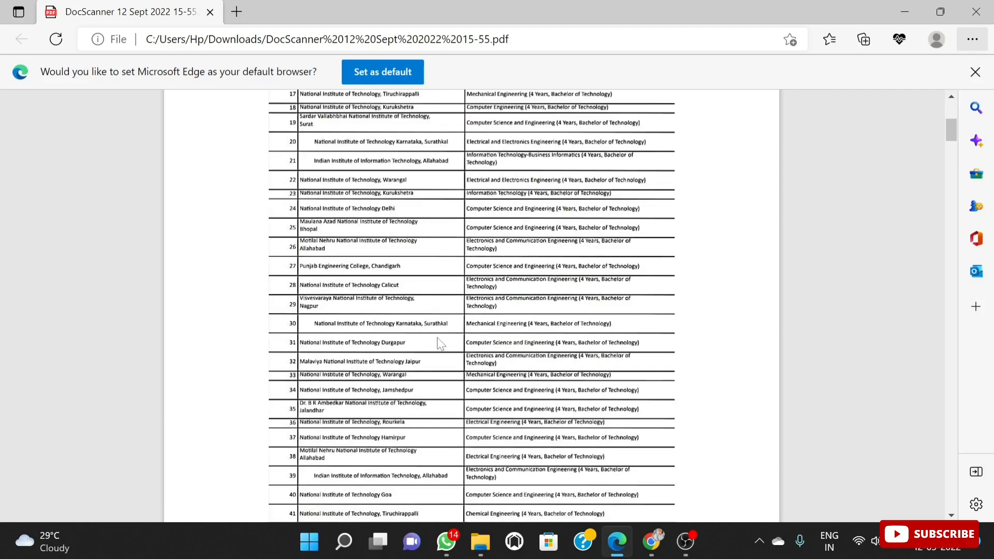
scroll(446, 344, down, 6)
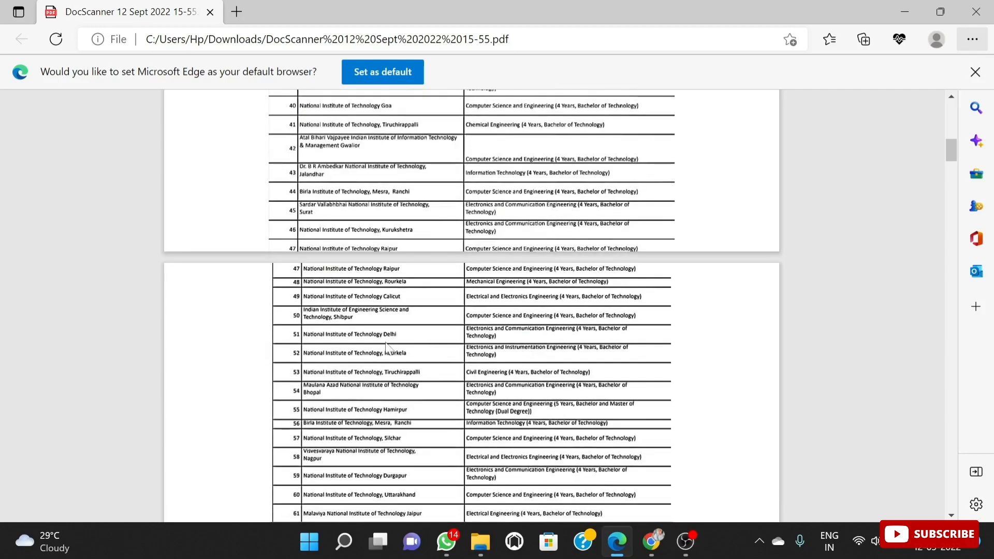
scroll(497, 241, up, 3)
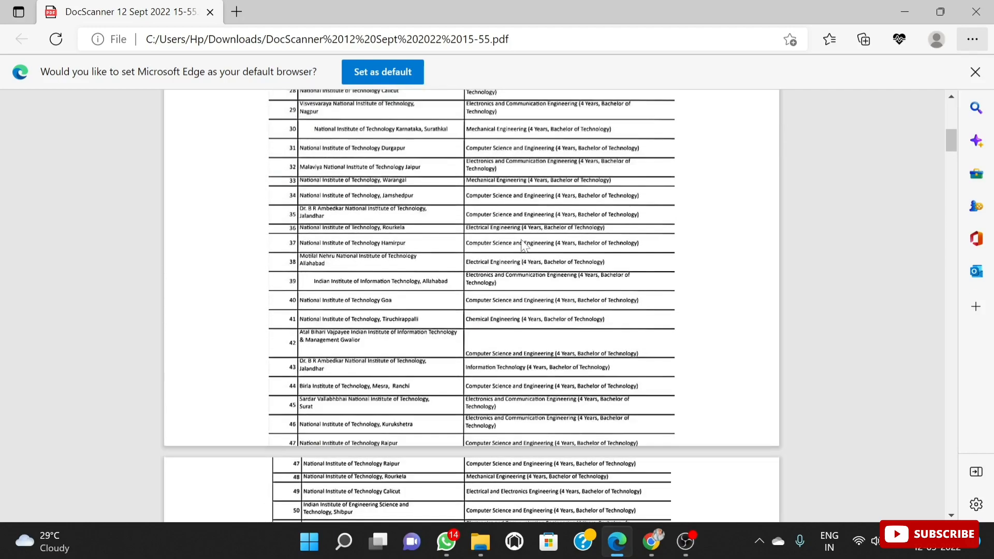
scroll(519, 248, up, 8)
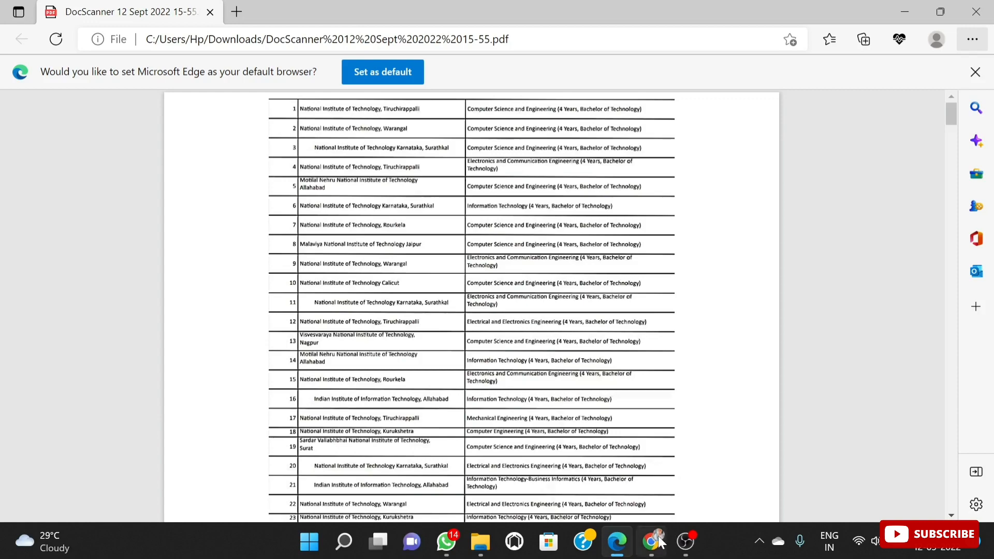
mouse_move(655, 544)
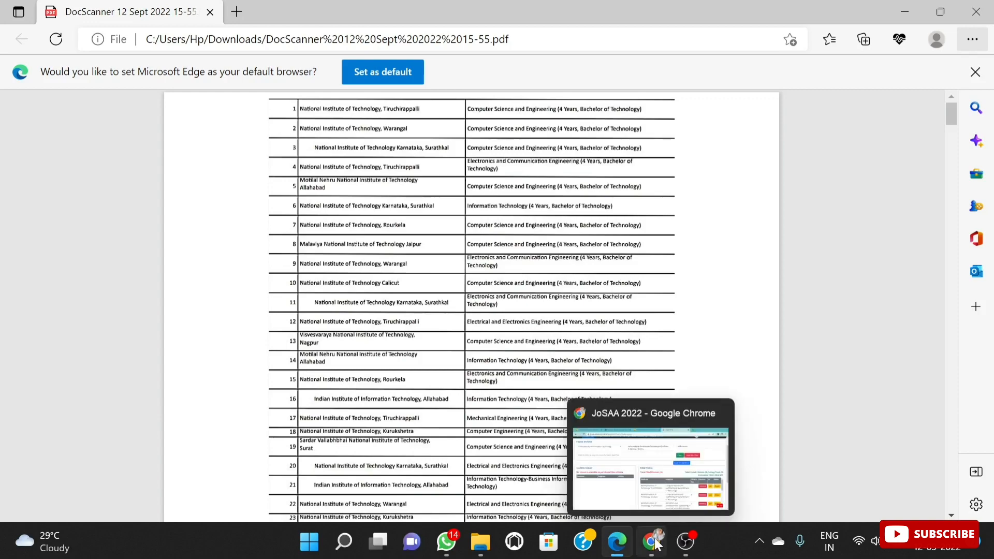
mouse_move(686, 542)
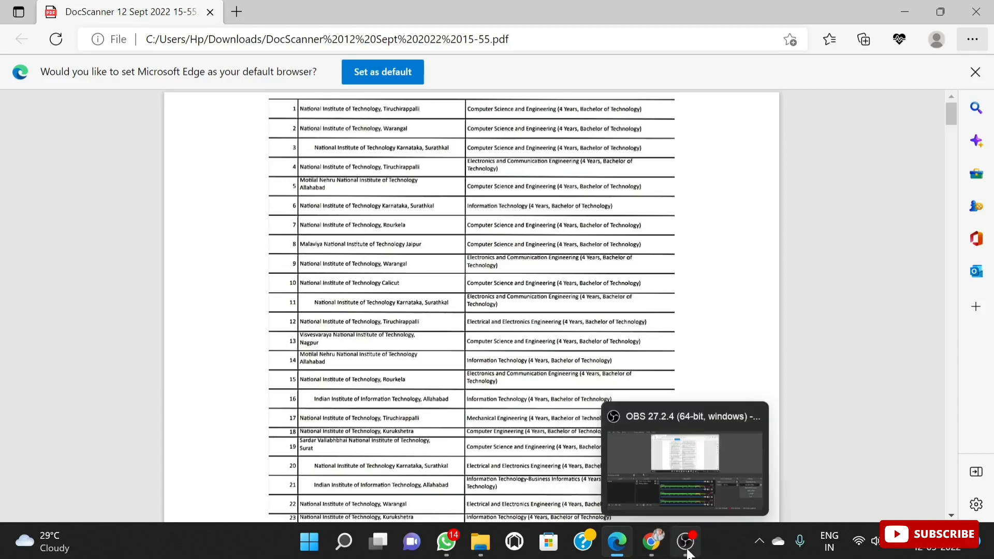
click(697, 499)
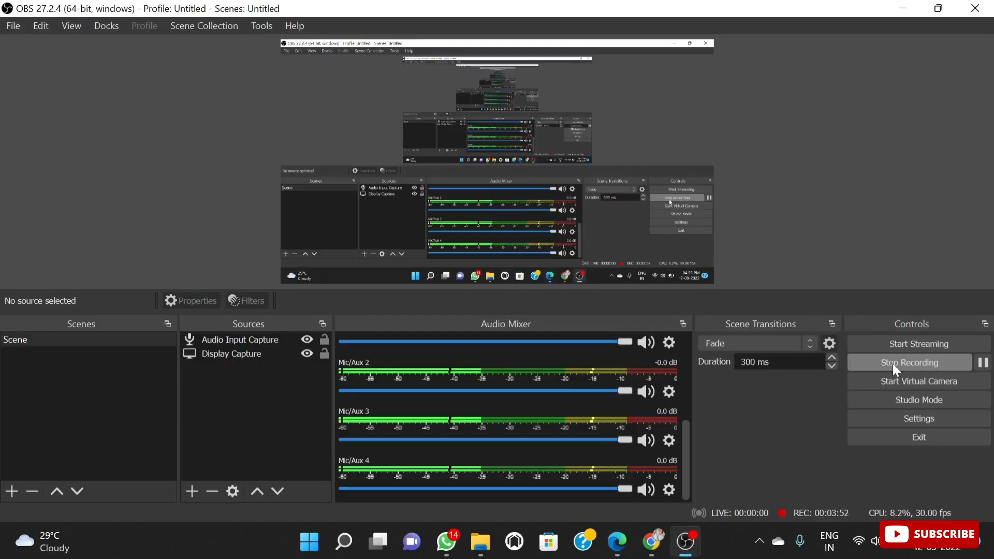